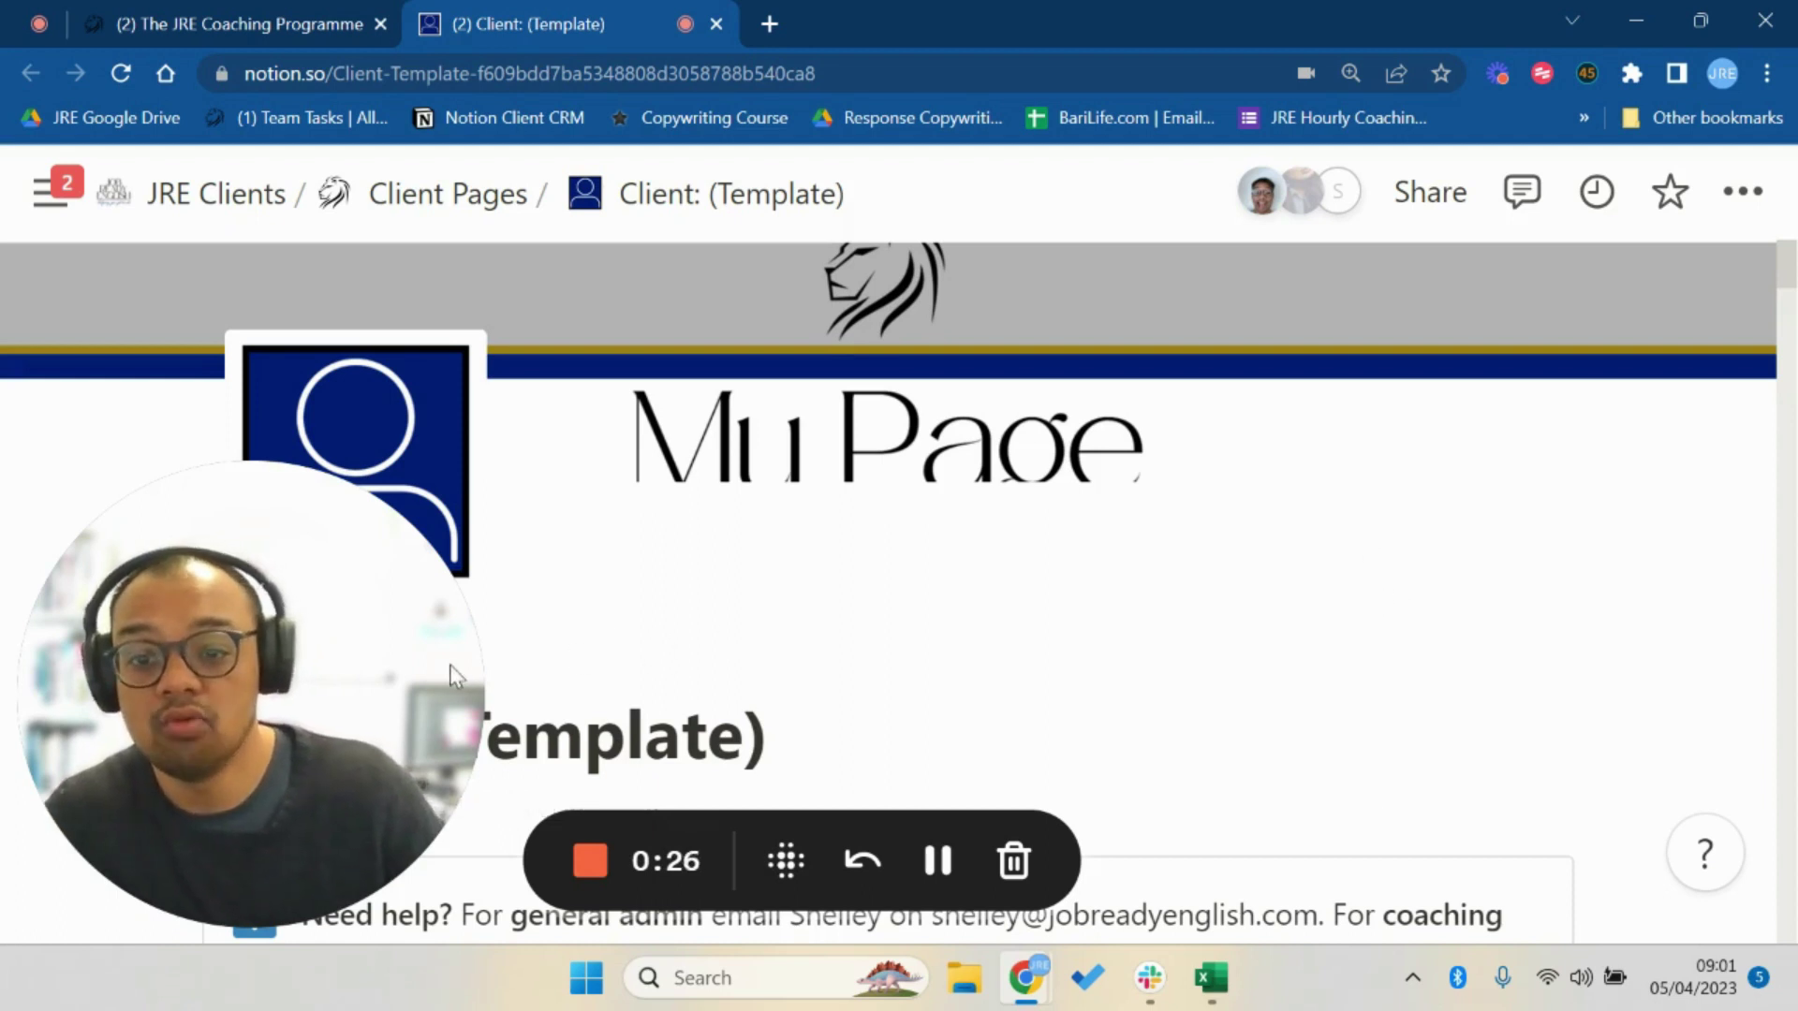
# Scroll down the client page past the intro video to the table of contents
pyautogui.moveTo(248, 692); pyautogui.dragTo(1058, 533)
pyautogui.moveTo(1477, 388); pyautogui.dragTo(1544, 393)
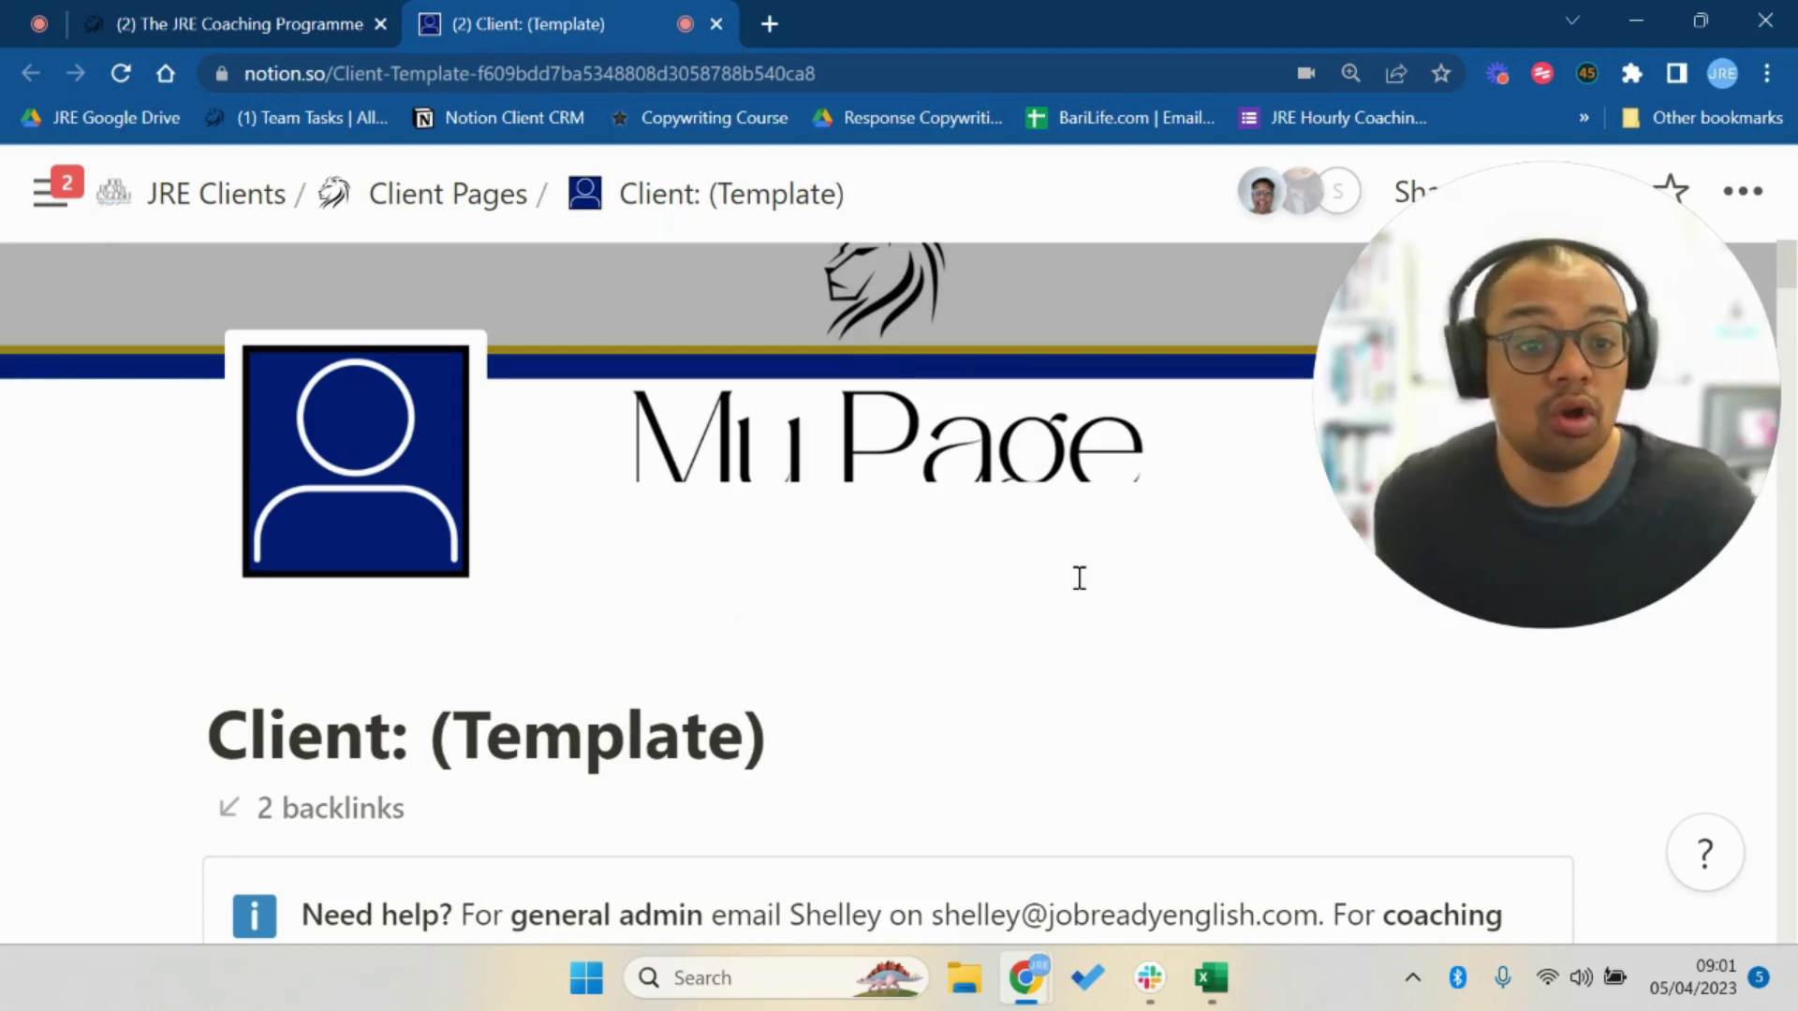
pyautogui.scroll(-3, 1078, 578)
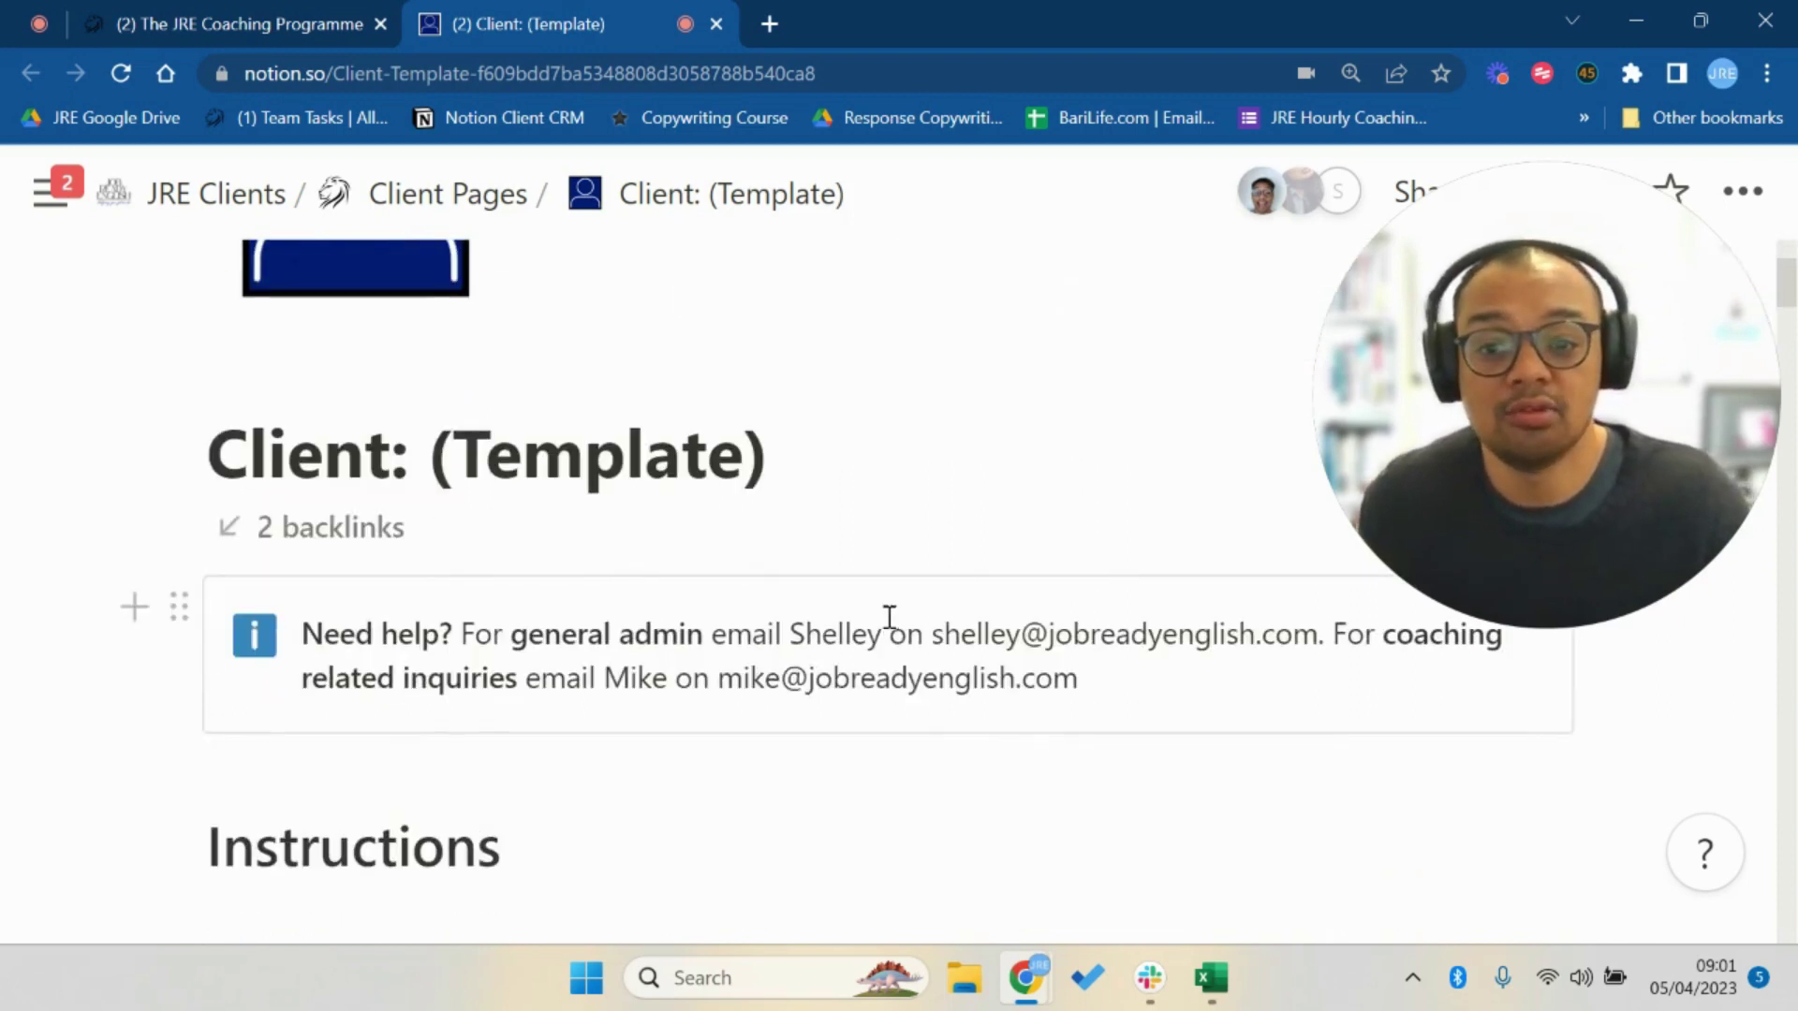
pyautogui.moveTo(899, 934)
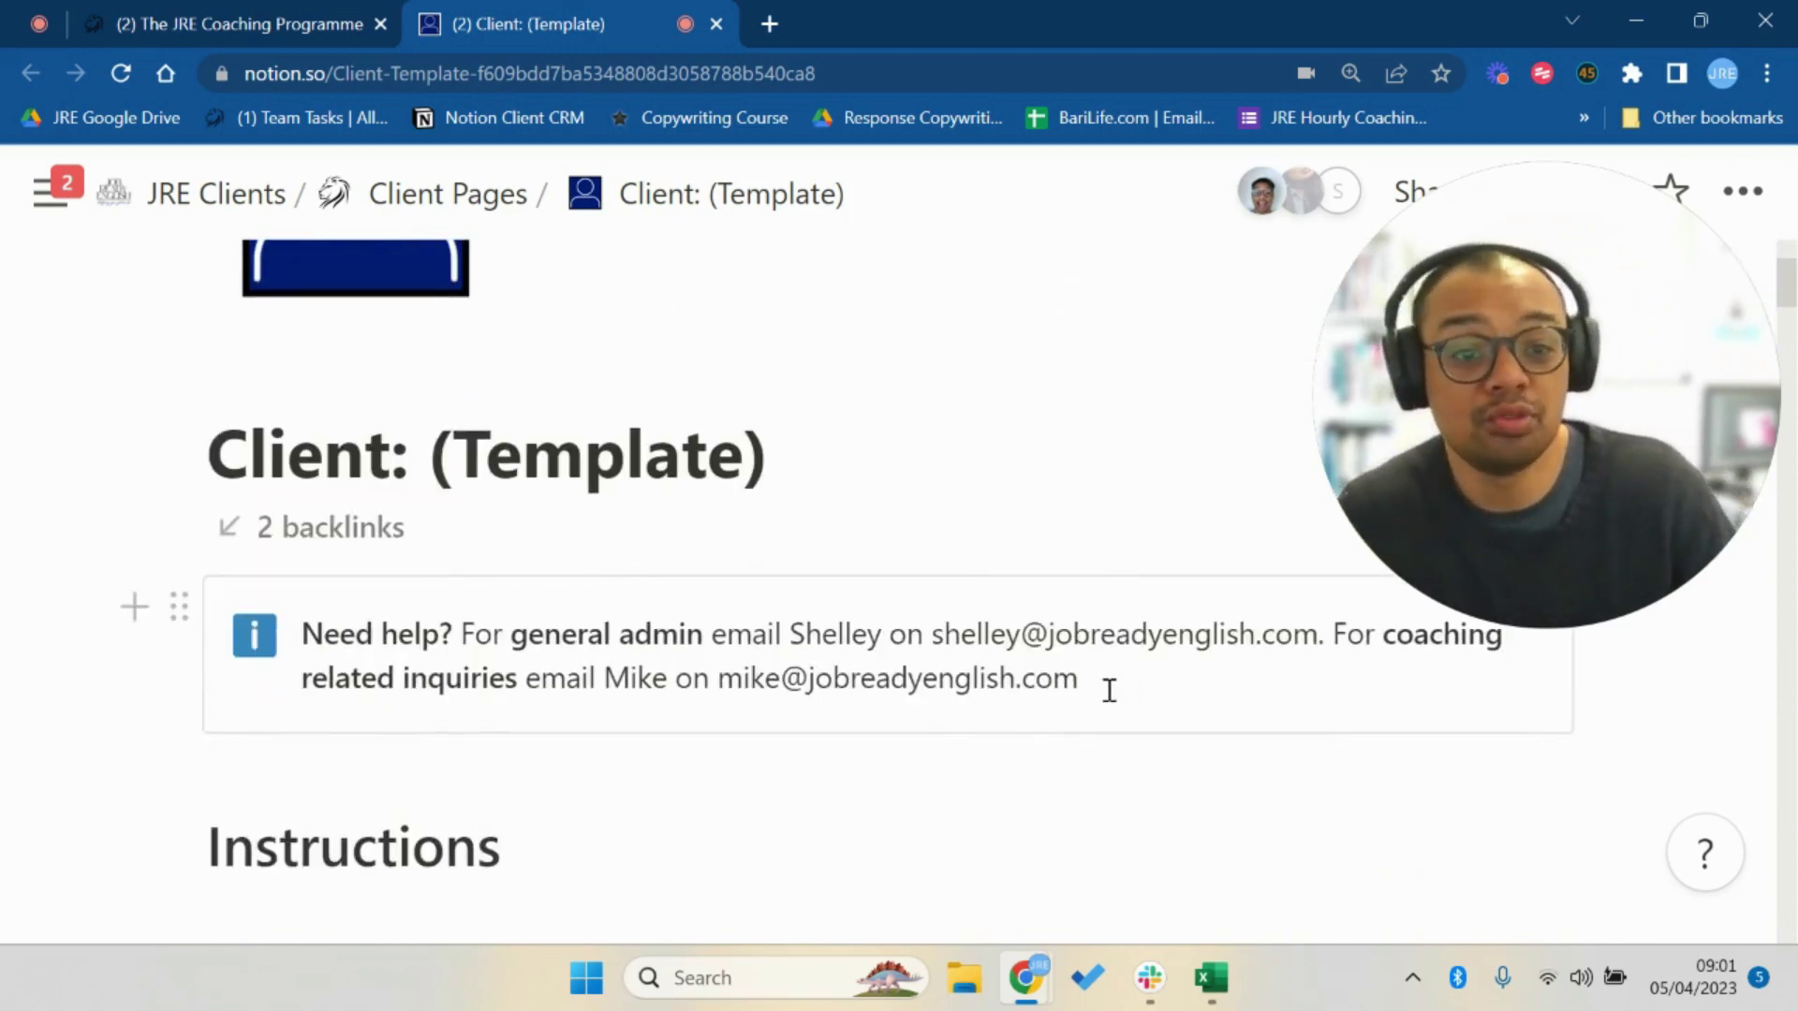
pyautogui.scroll(-5, 1107, 687)
pyautogui.scroll(-3, 1012, 656)
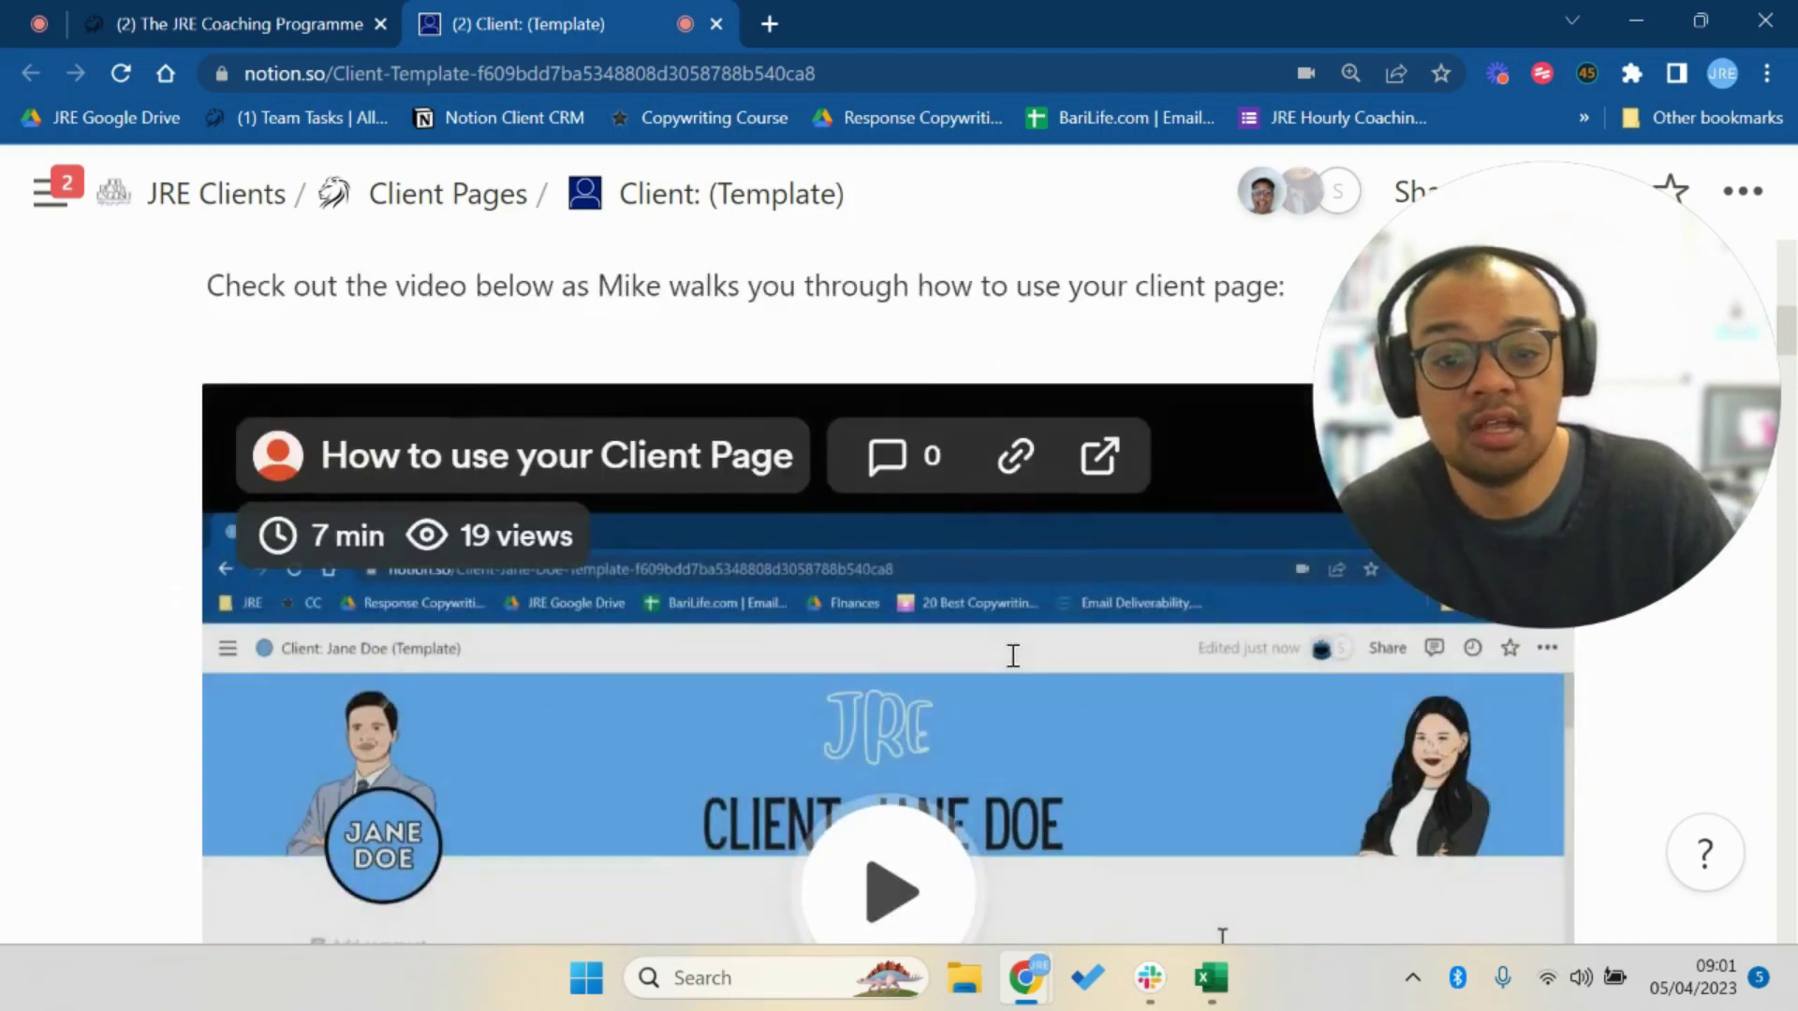
pyautogui.scroll(-2, 1012, 655)
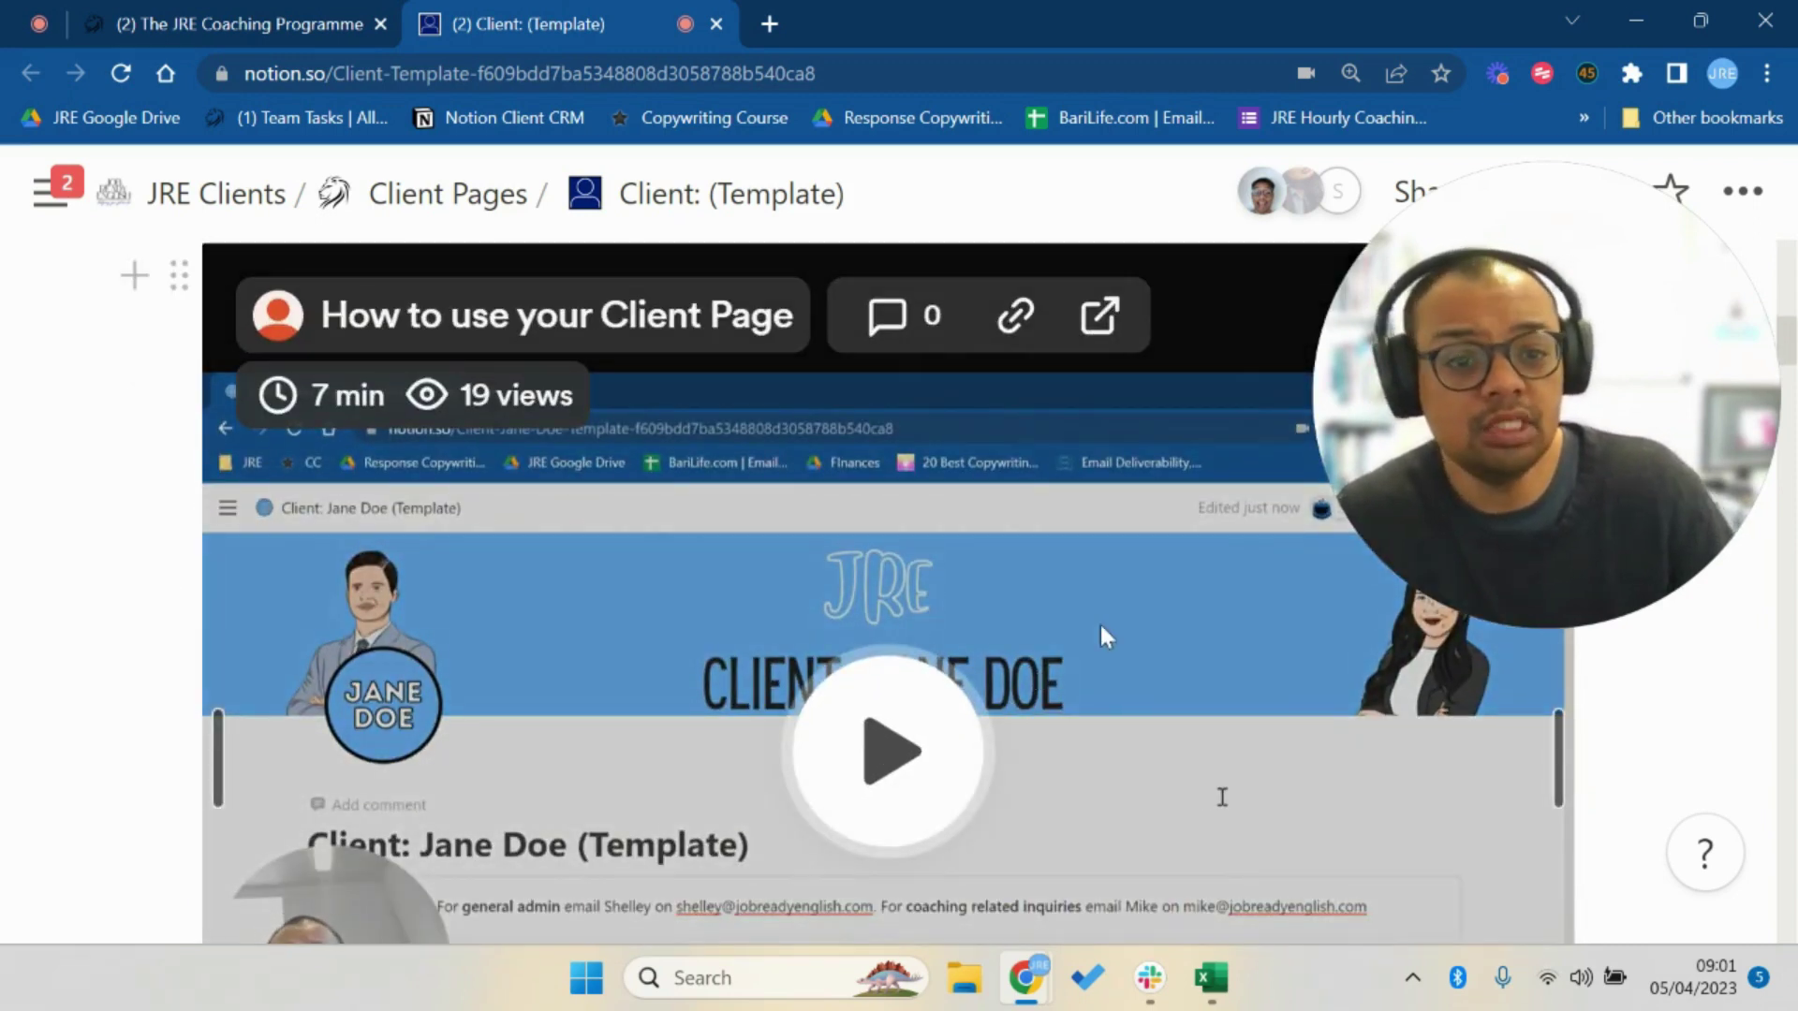
pyautogui.scroll(-2, 1099, 625)
pyautogui.scroll(-2, 1099, 625)
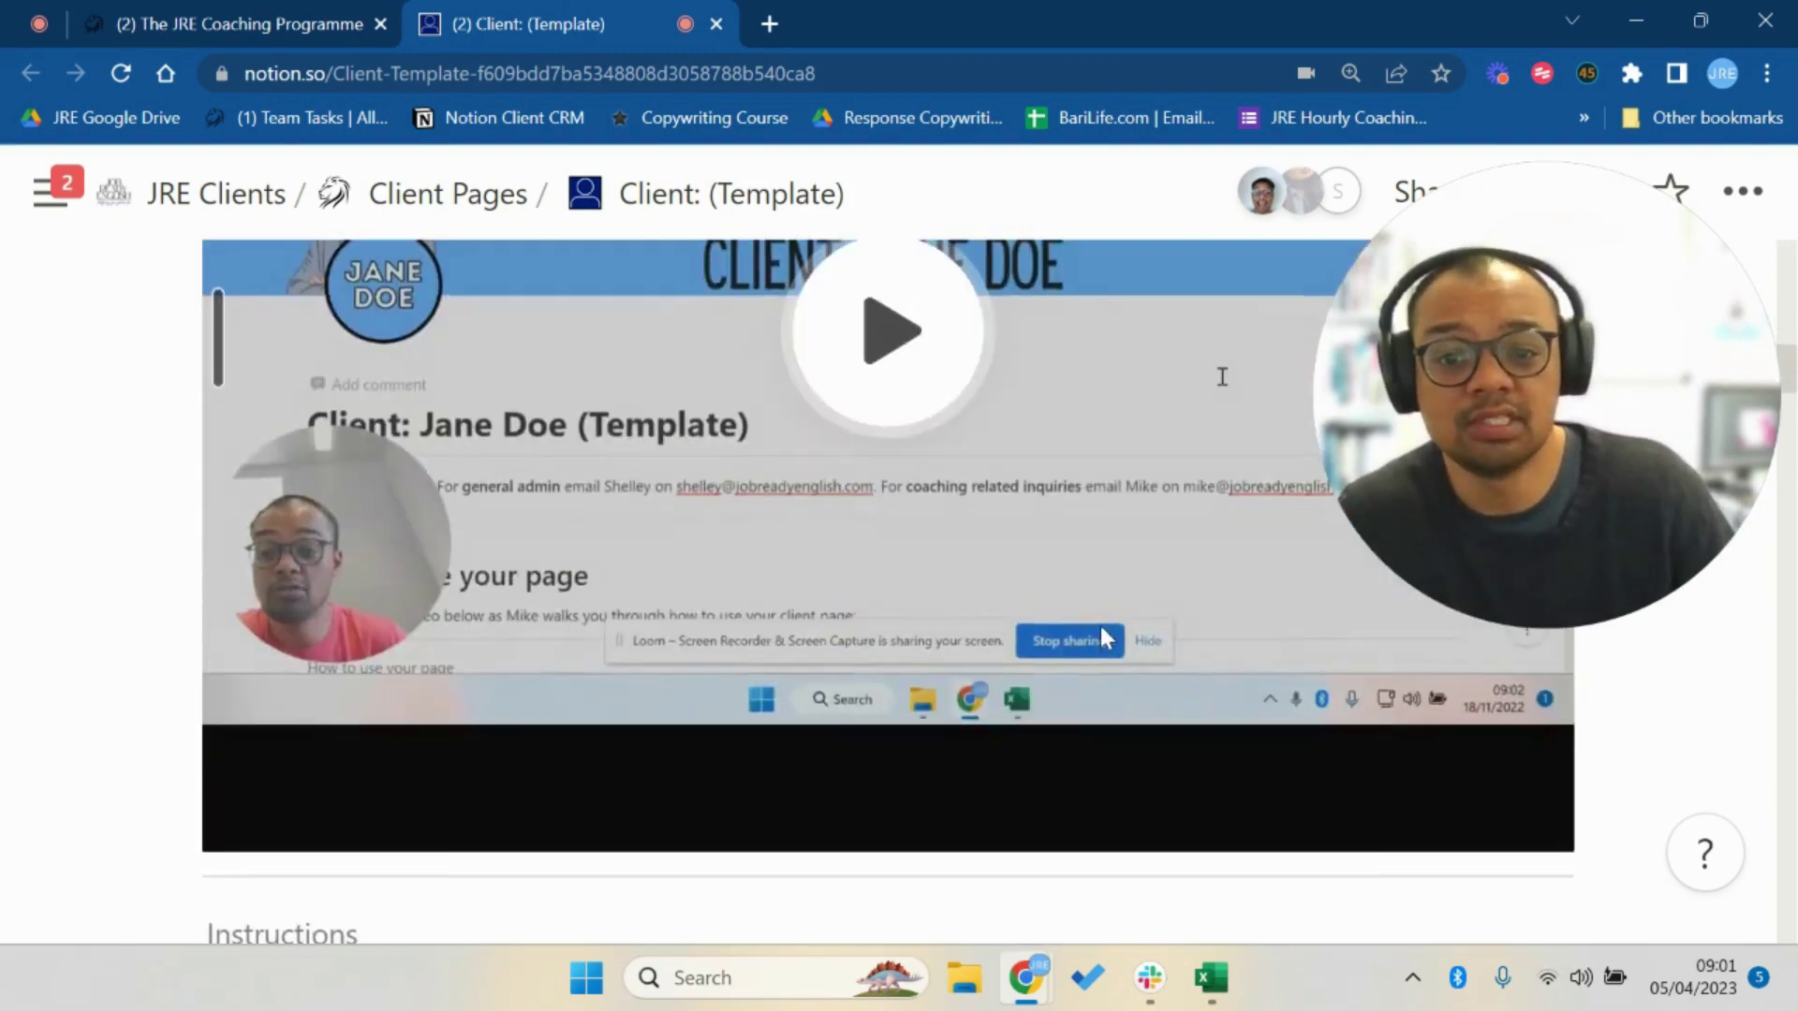
pyautogui.scroll(5, 472, 508)
pyautogui.scroll(-6, 873, 536)
pyautogui.scroll(-6, 874, 539)
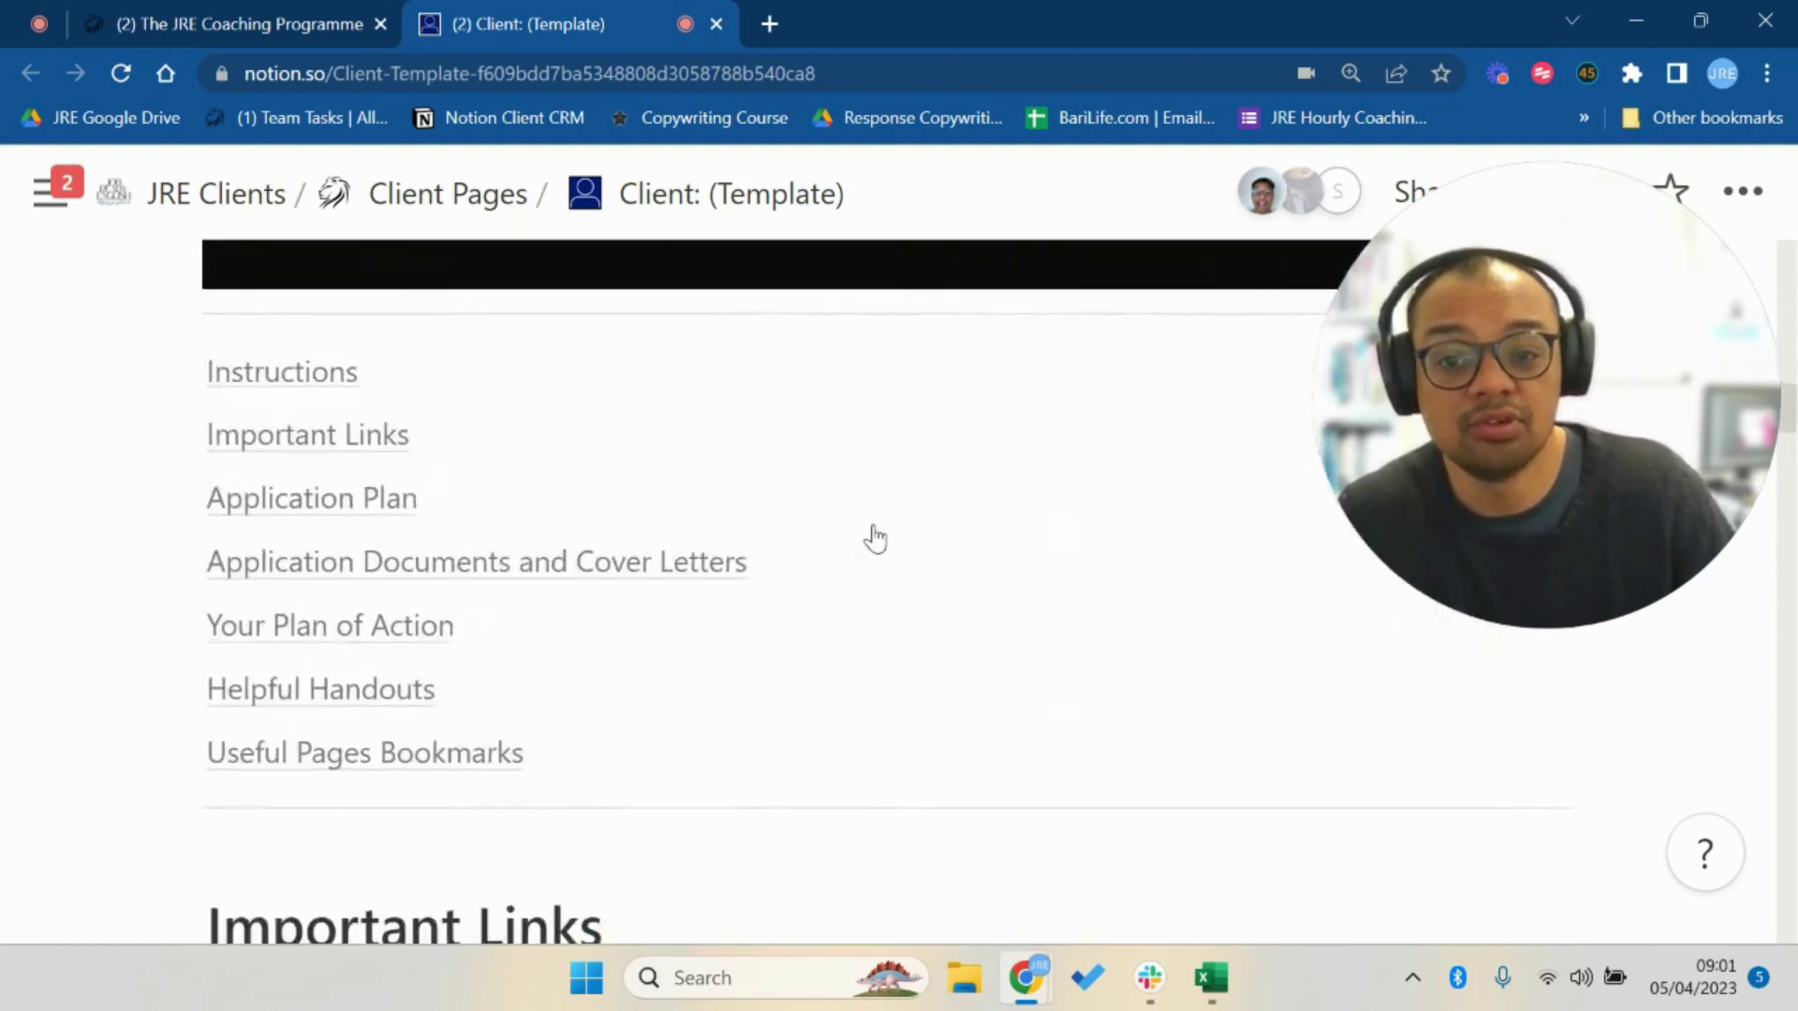
# Jump to Important Links from the table of contents to show the coaching programme, vacancy database, Podia and Job Test Prep links
pyautogui.click(925, 443)
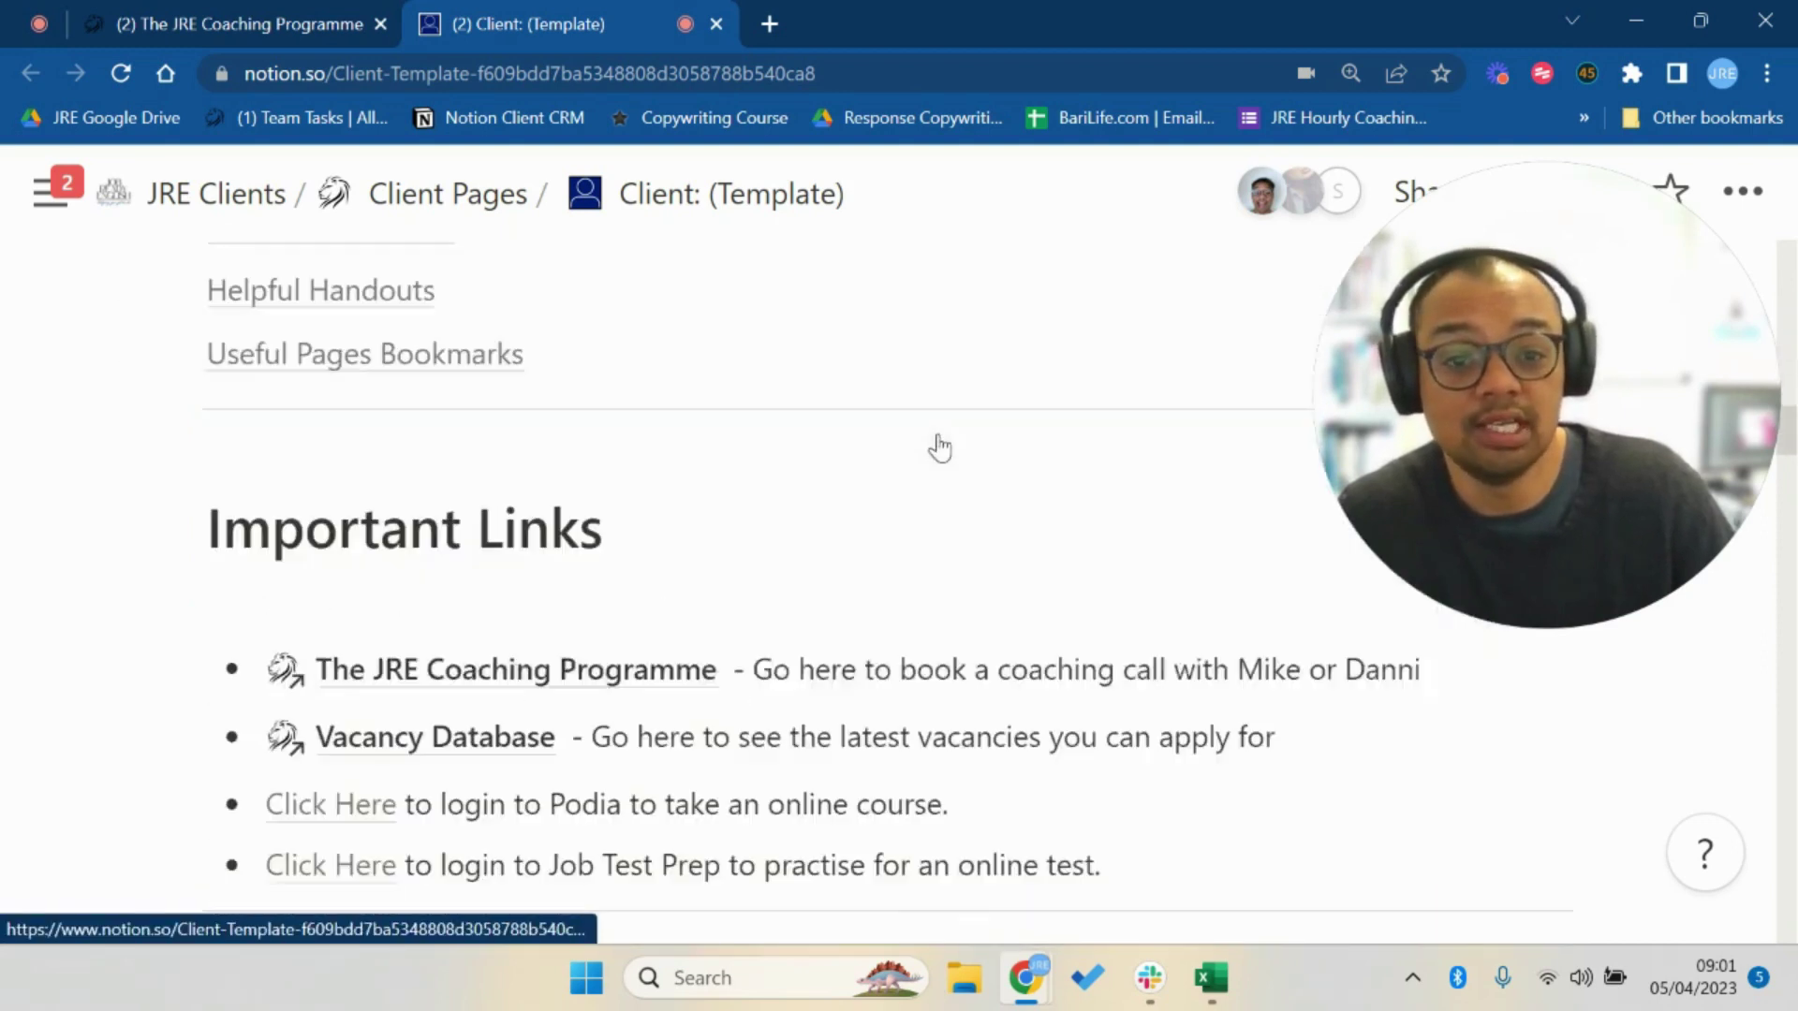
pyautogui.scroll(-2, 940, 436)
pyautogui.scroll(2, 691, 533)
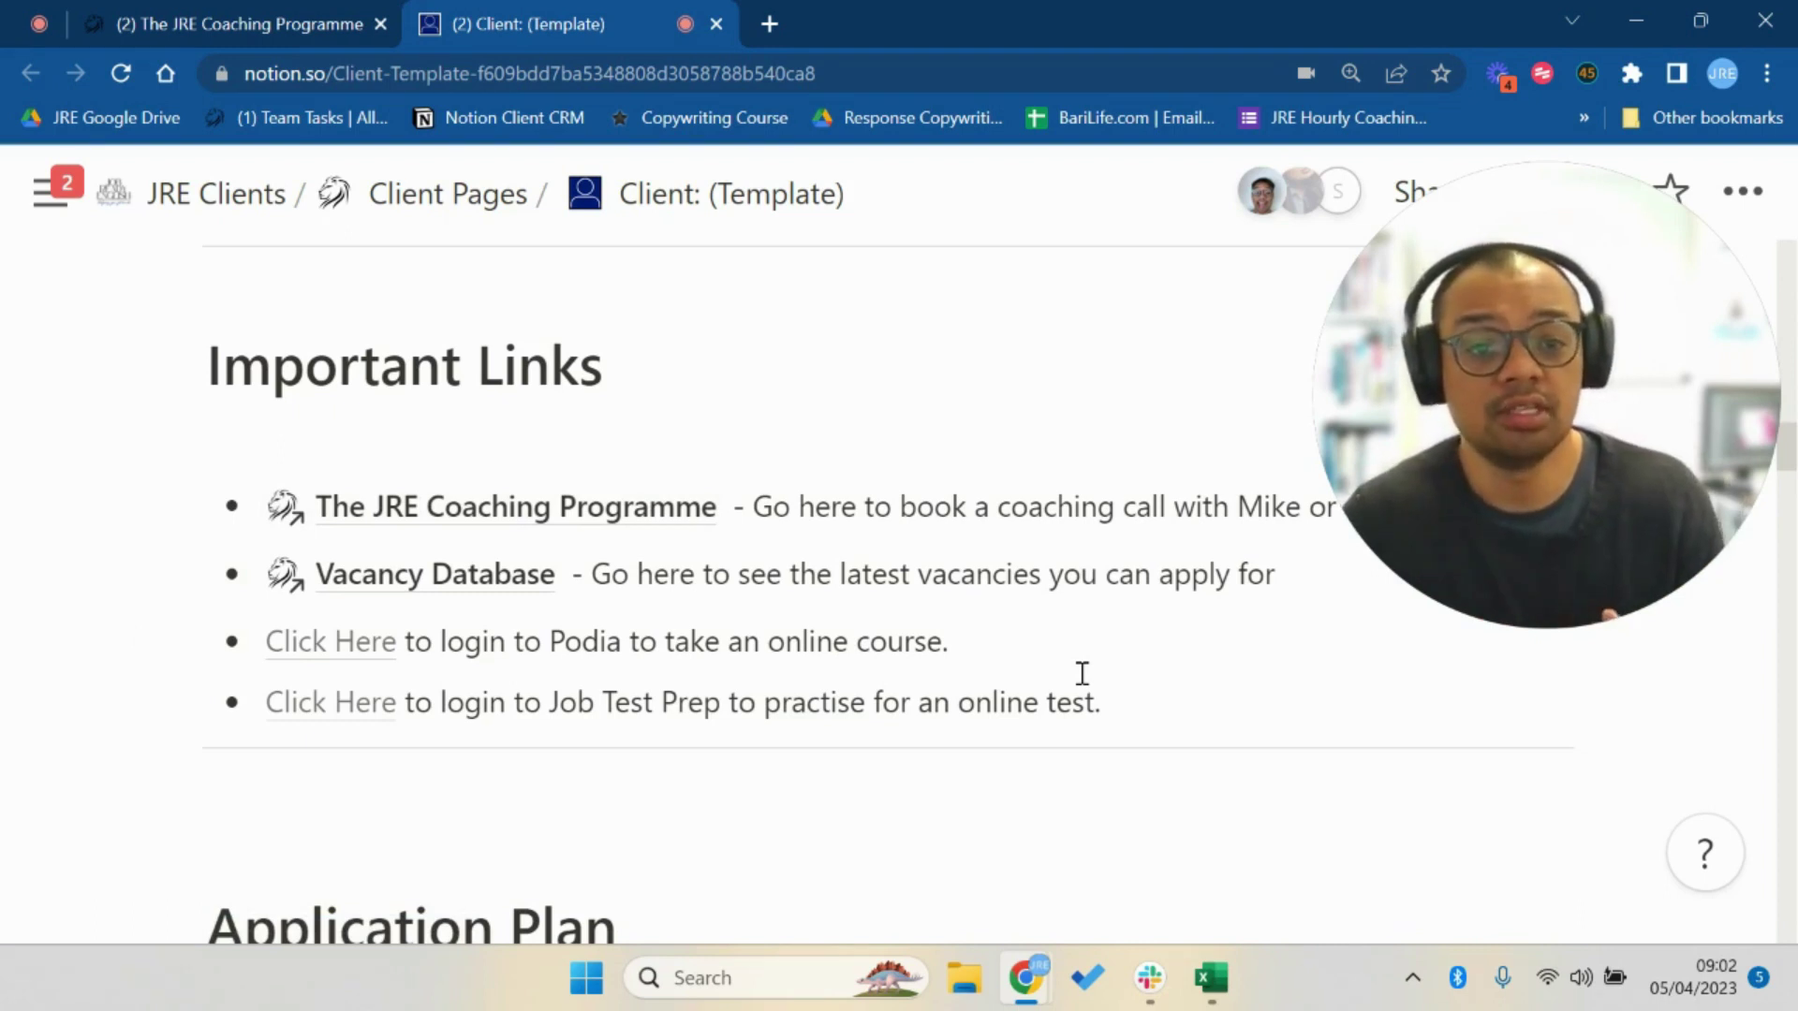
# Scroll down to the Application Plan section, with its guide PDF and empty Current CV block
pyautogui.scroll(-1, 1082, 673)
pyautogui.scroll(-3, 1086, 672)
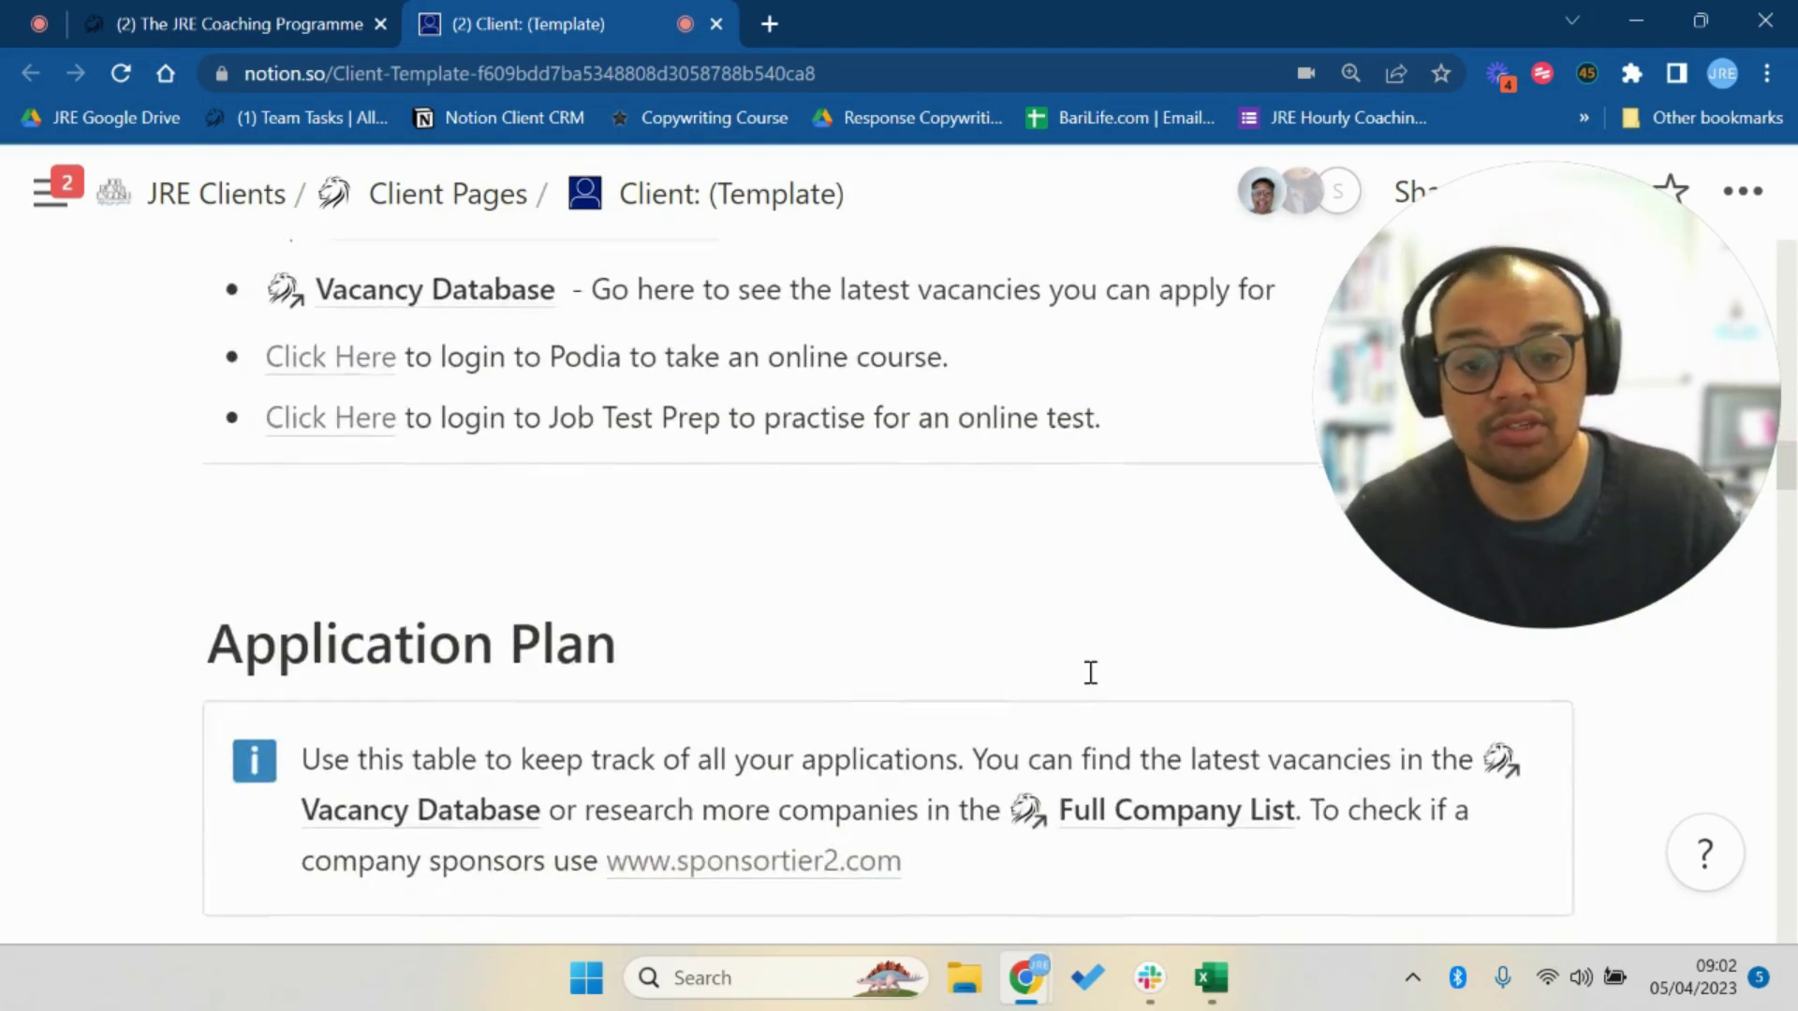
pyautogui.scroll(-4, 1086, 671)
pyautogui.scroll(-3, 1067, 642)
pyautogui.scroll(3, 993, 652)
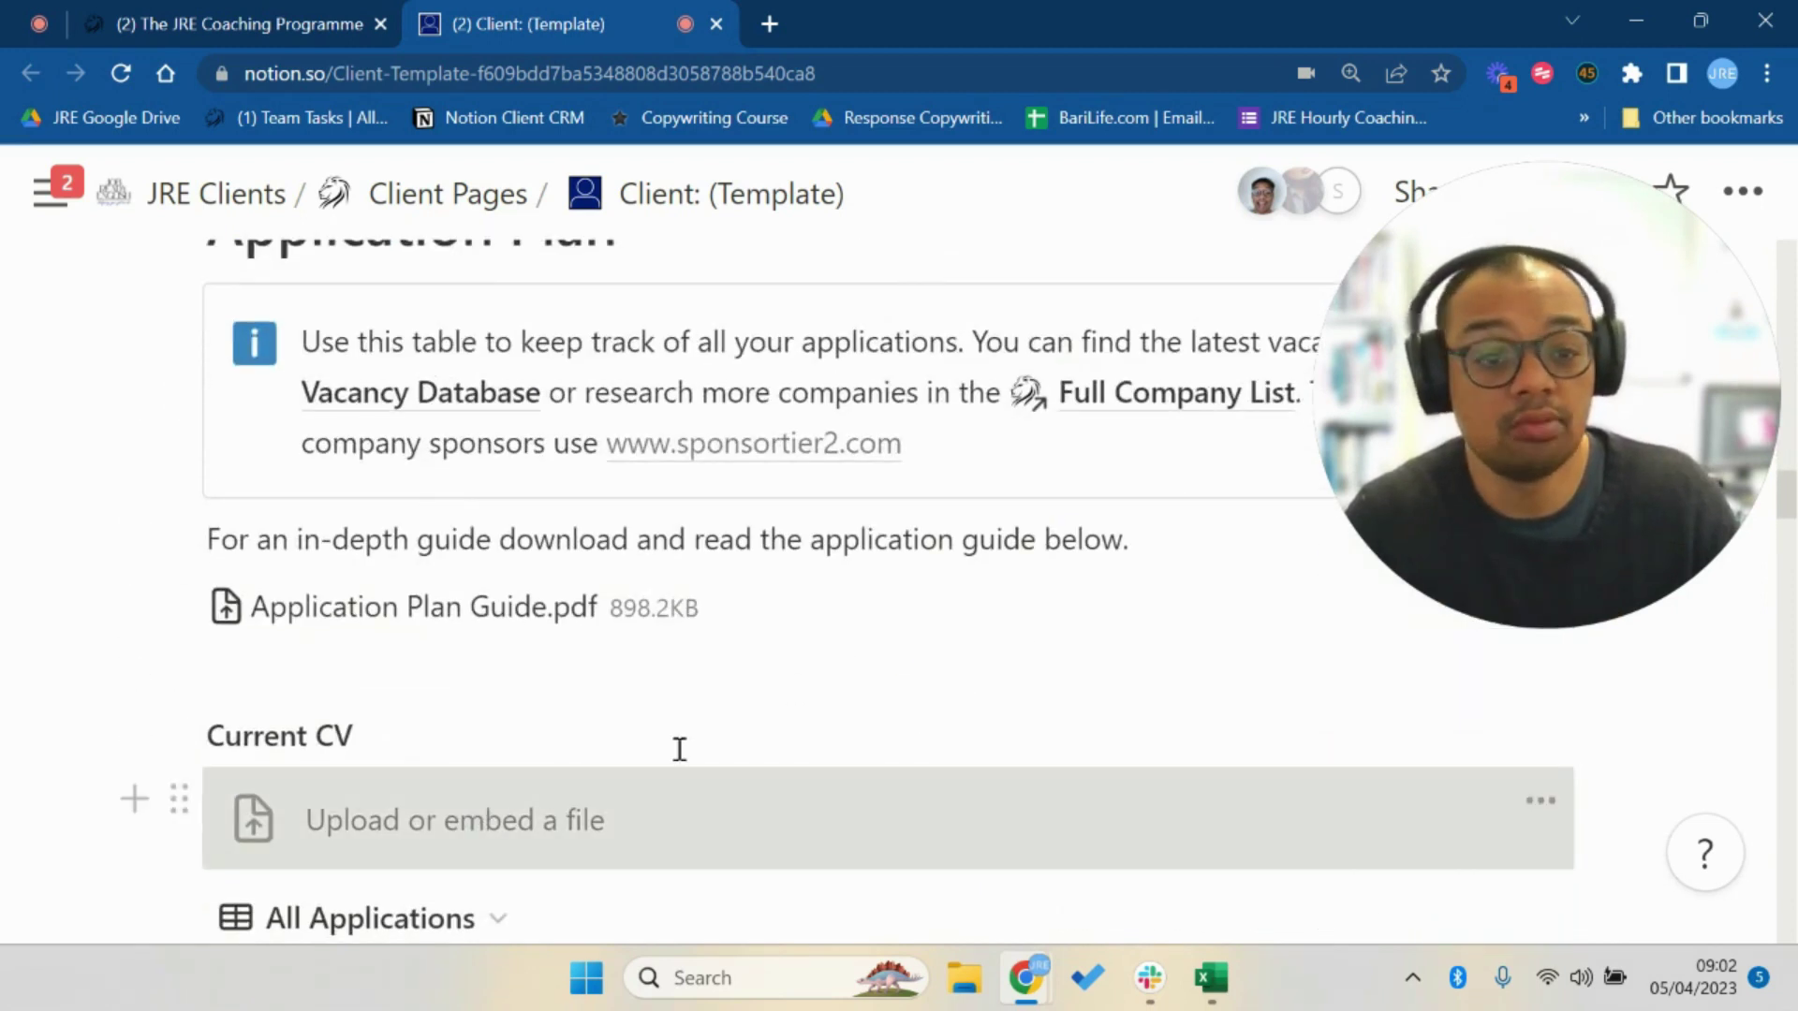
pyautogui.scroll(7, 957, 658)
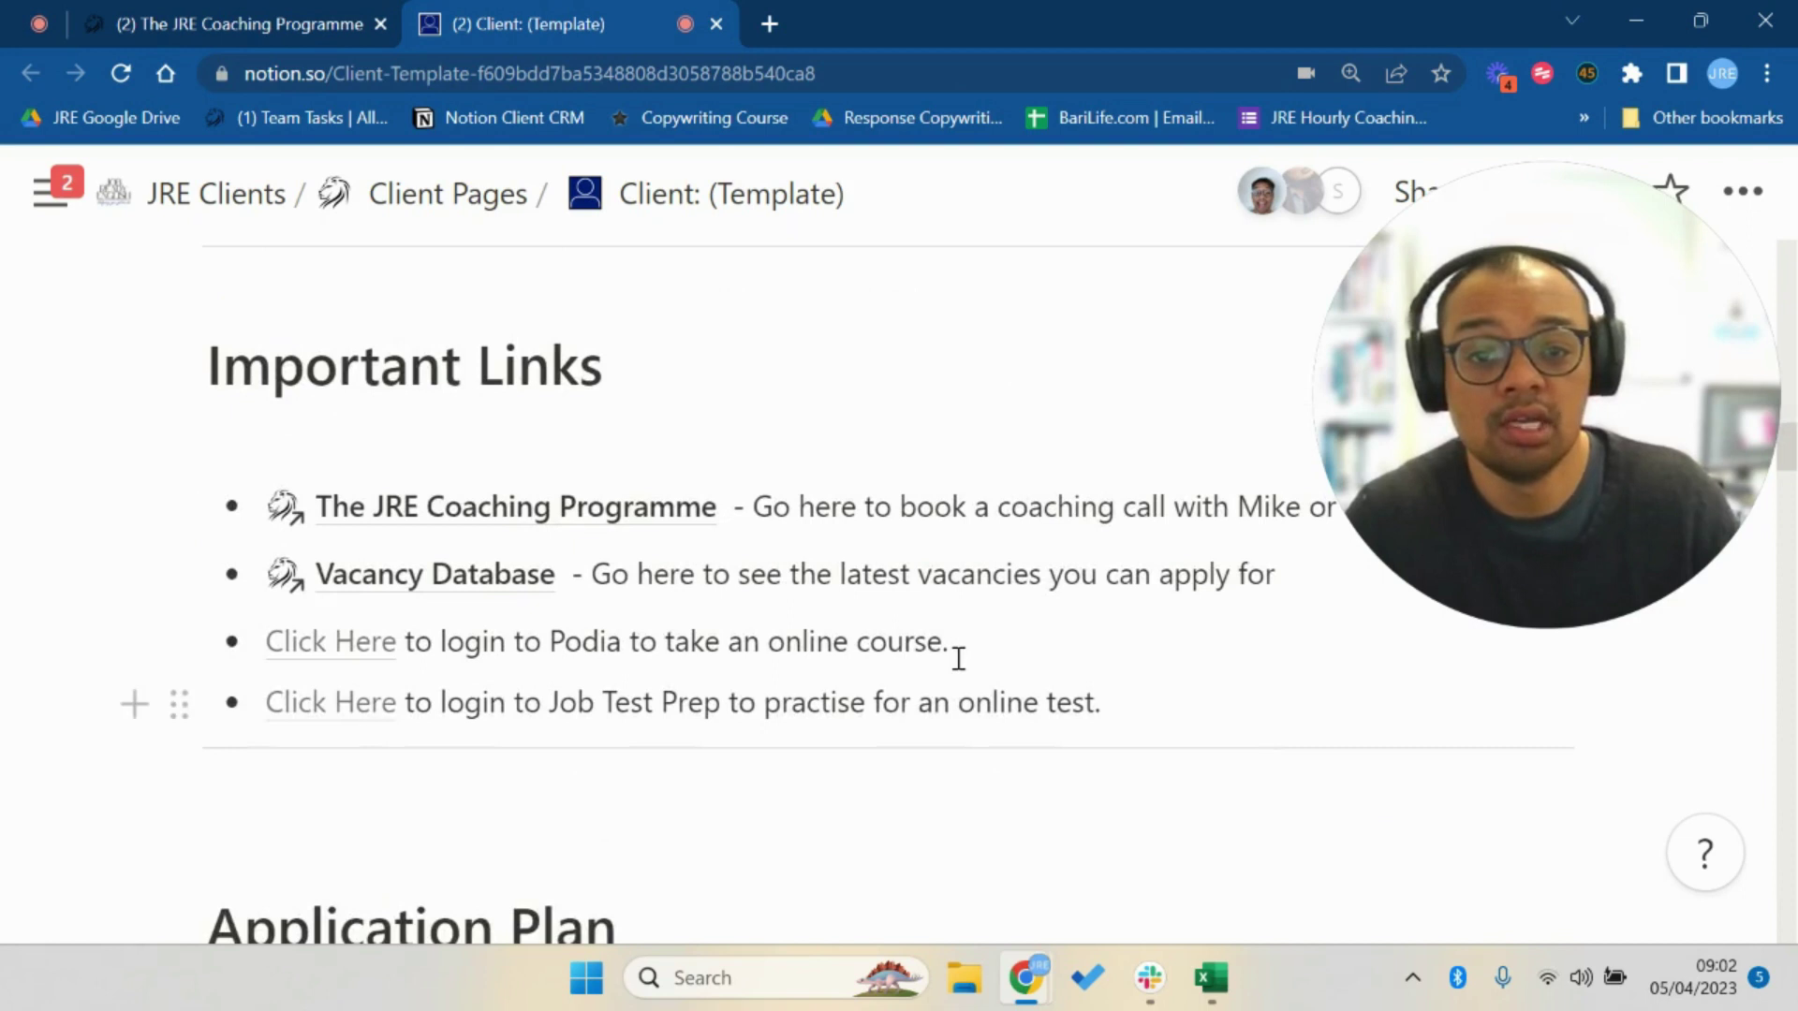
pyautogui.scroll(-5, 955, 654)
pyautogui.scroll(-1, 955, 654)
pyautogui.scroll(-1, 957, 658)
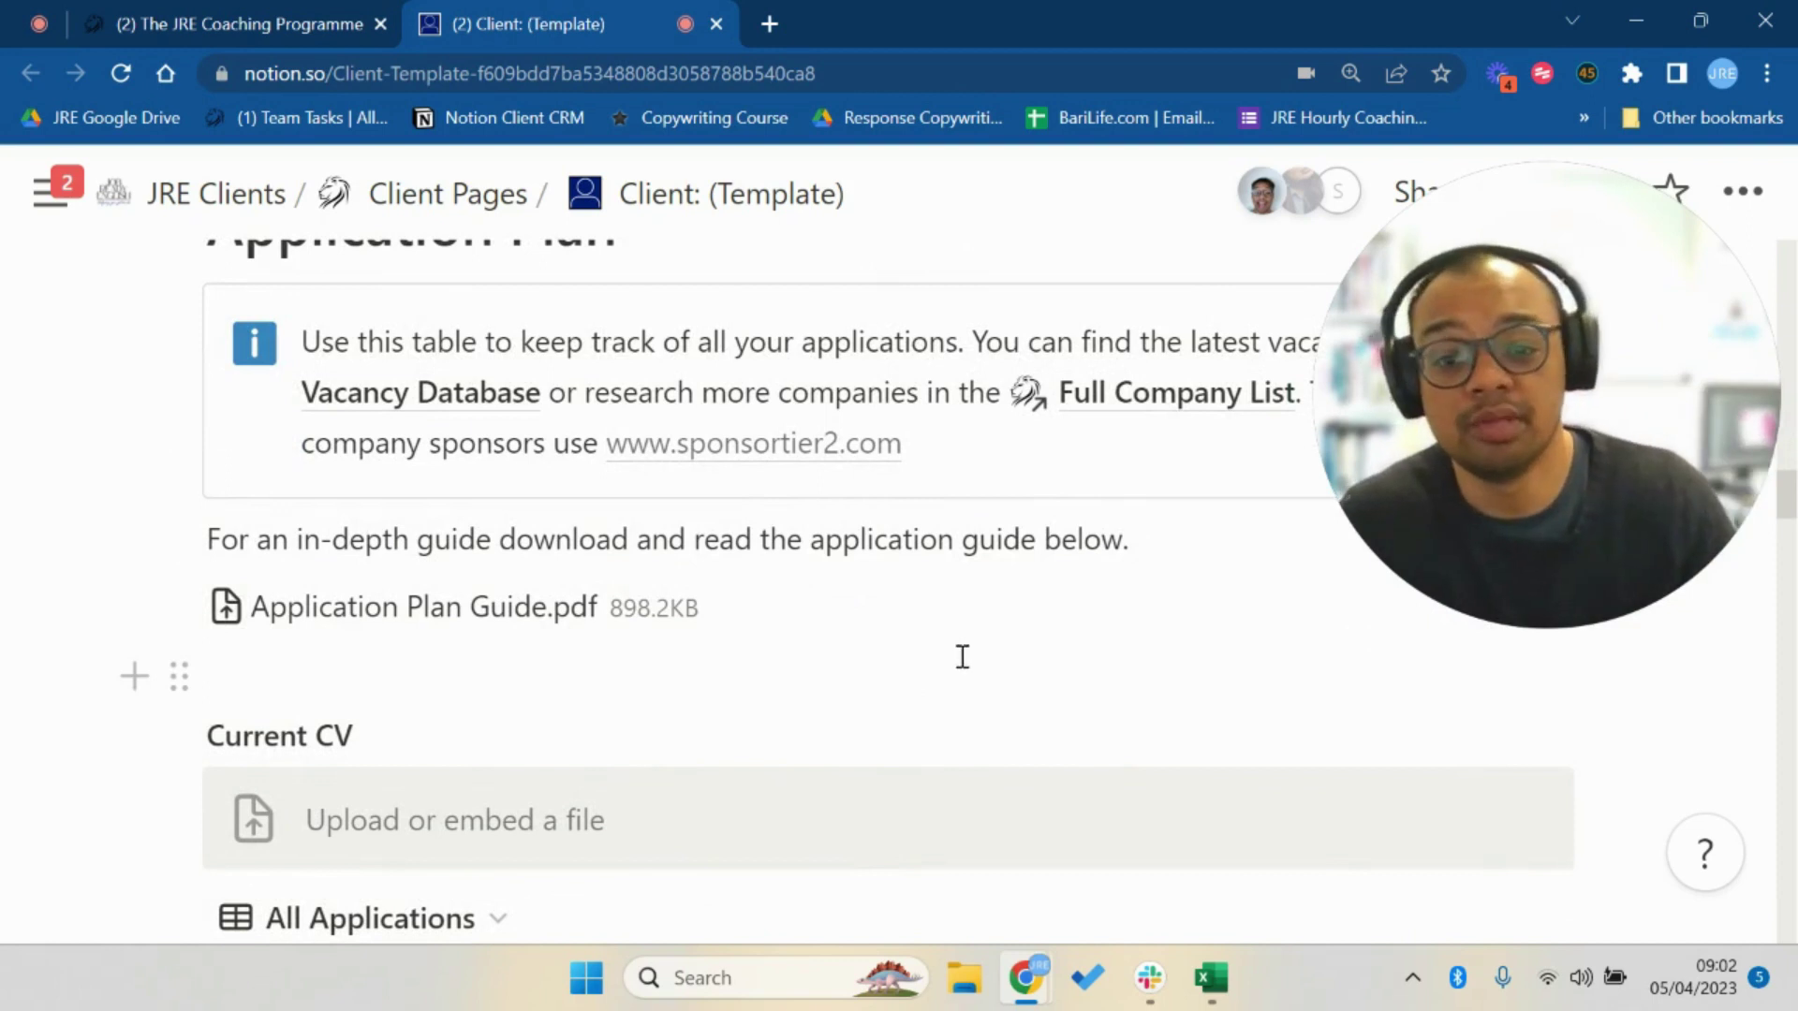
pyautogui.moveTo(514, 621)
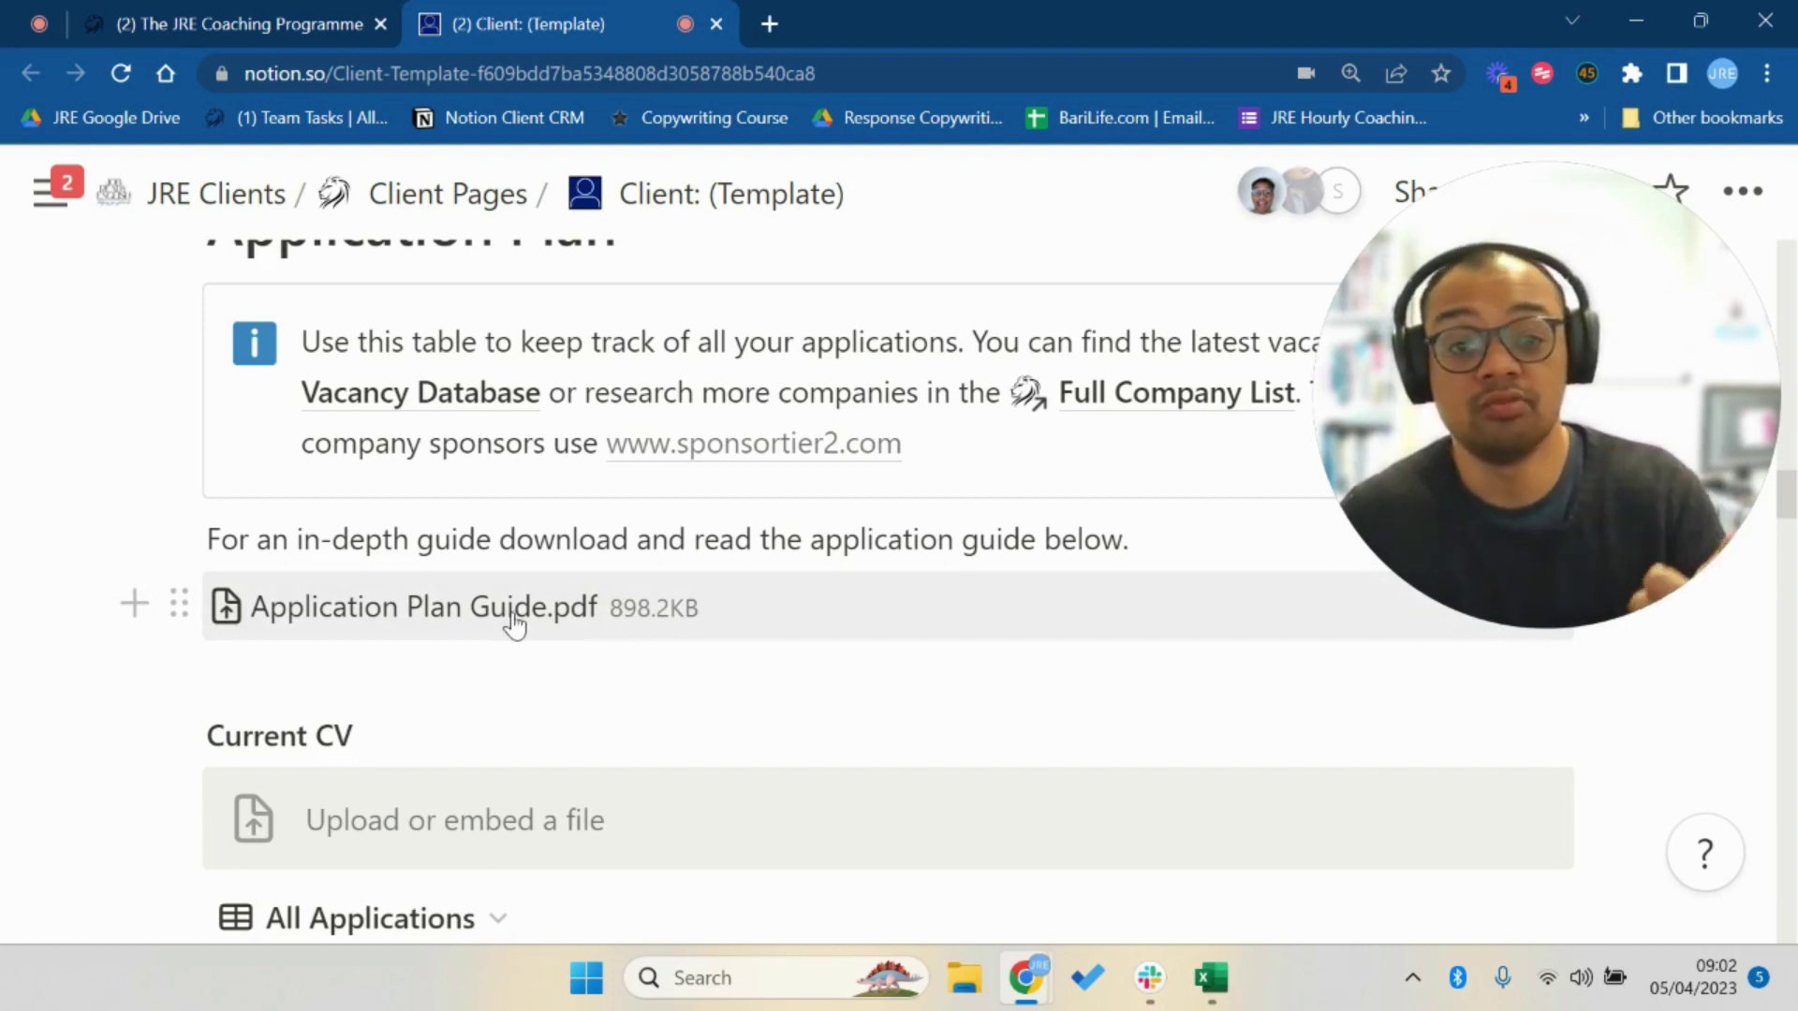
# Open the empty Applications row as a page, then close its preview
pyautogui.scroll(-5, 831, 558)
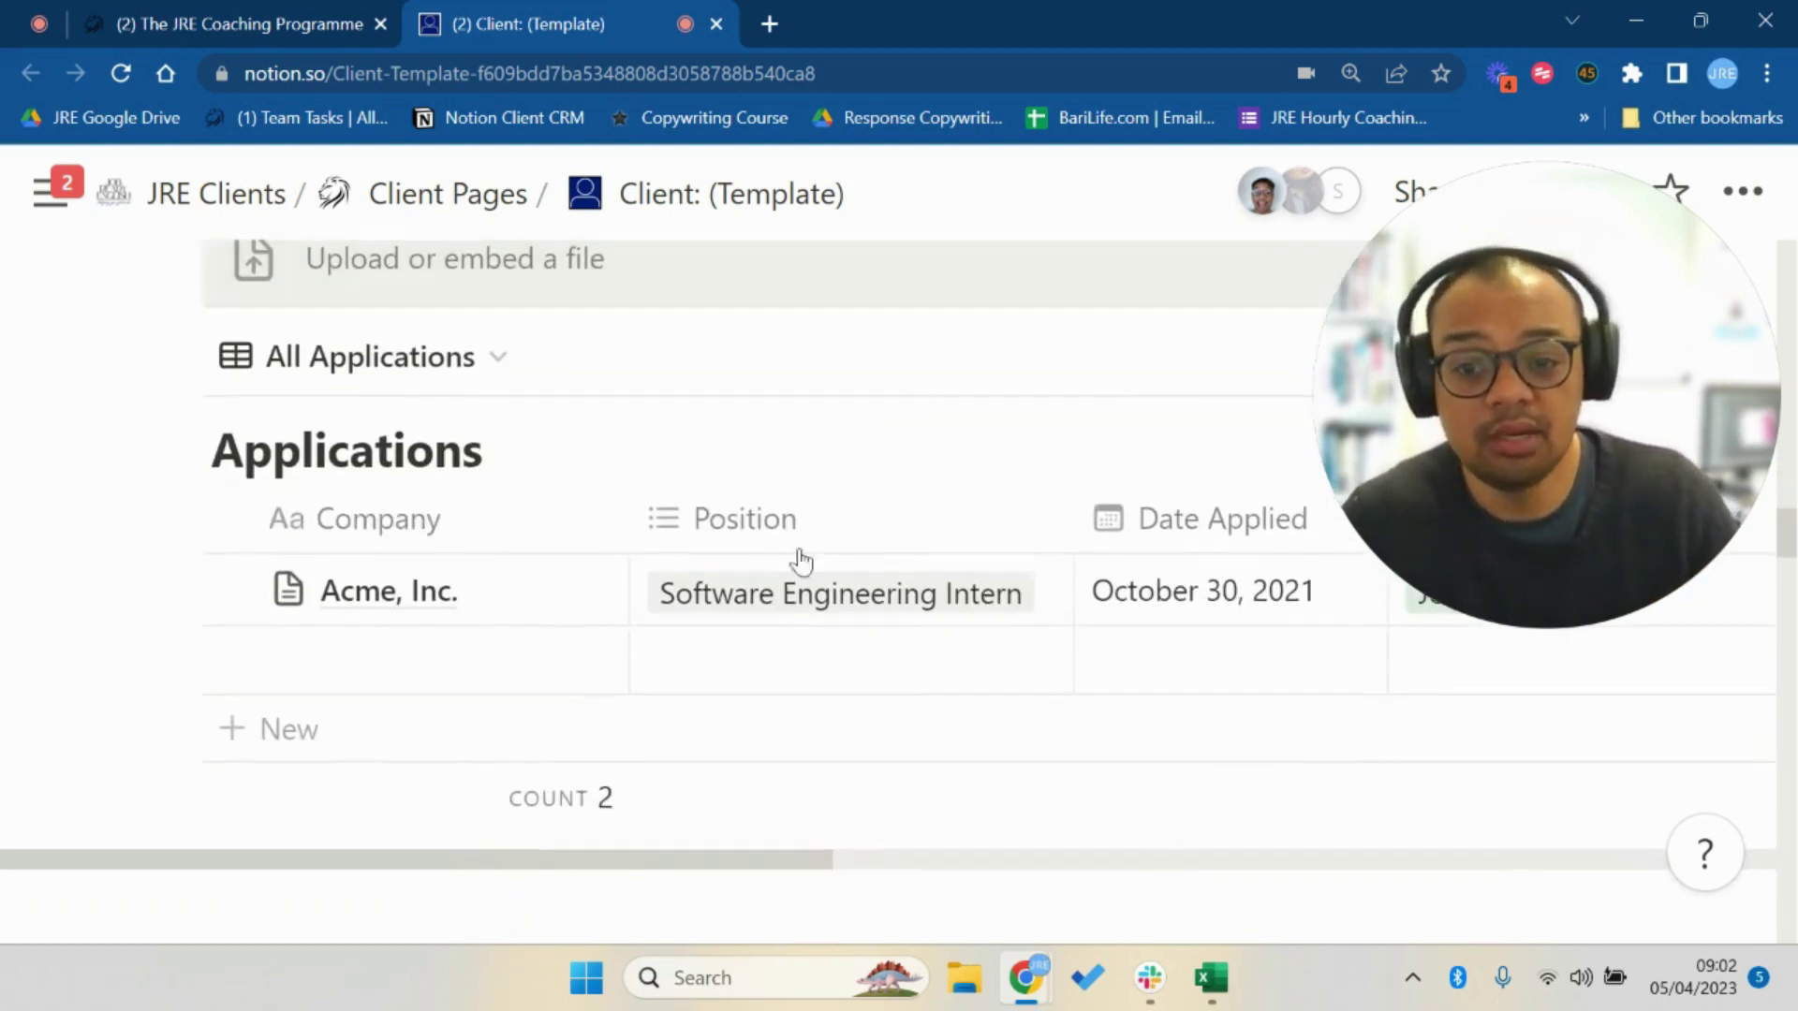
pyautogui.click(515, 663)
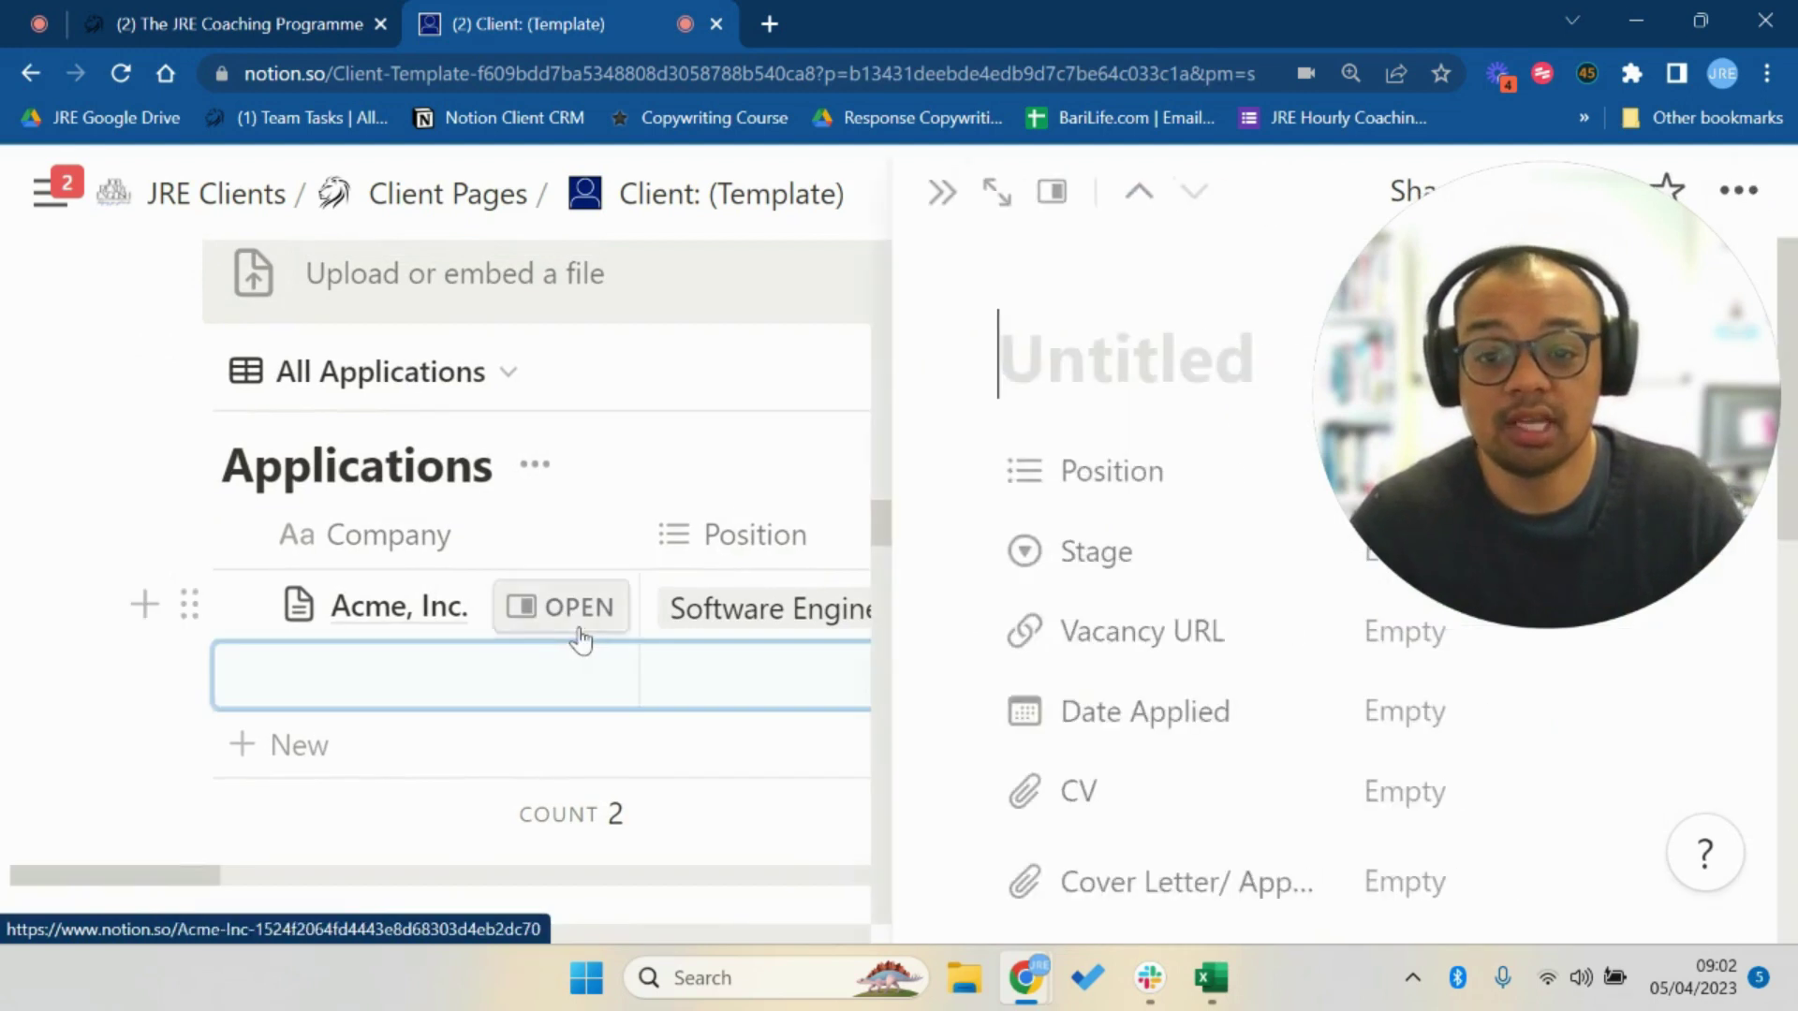
pyautogui.click(839, 413)
pyautogui.scroll(-1, 454, 682)
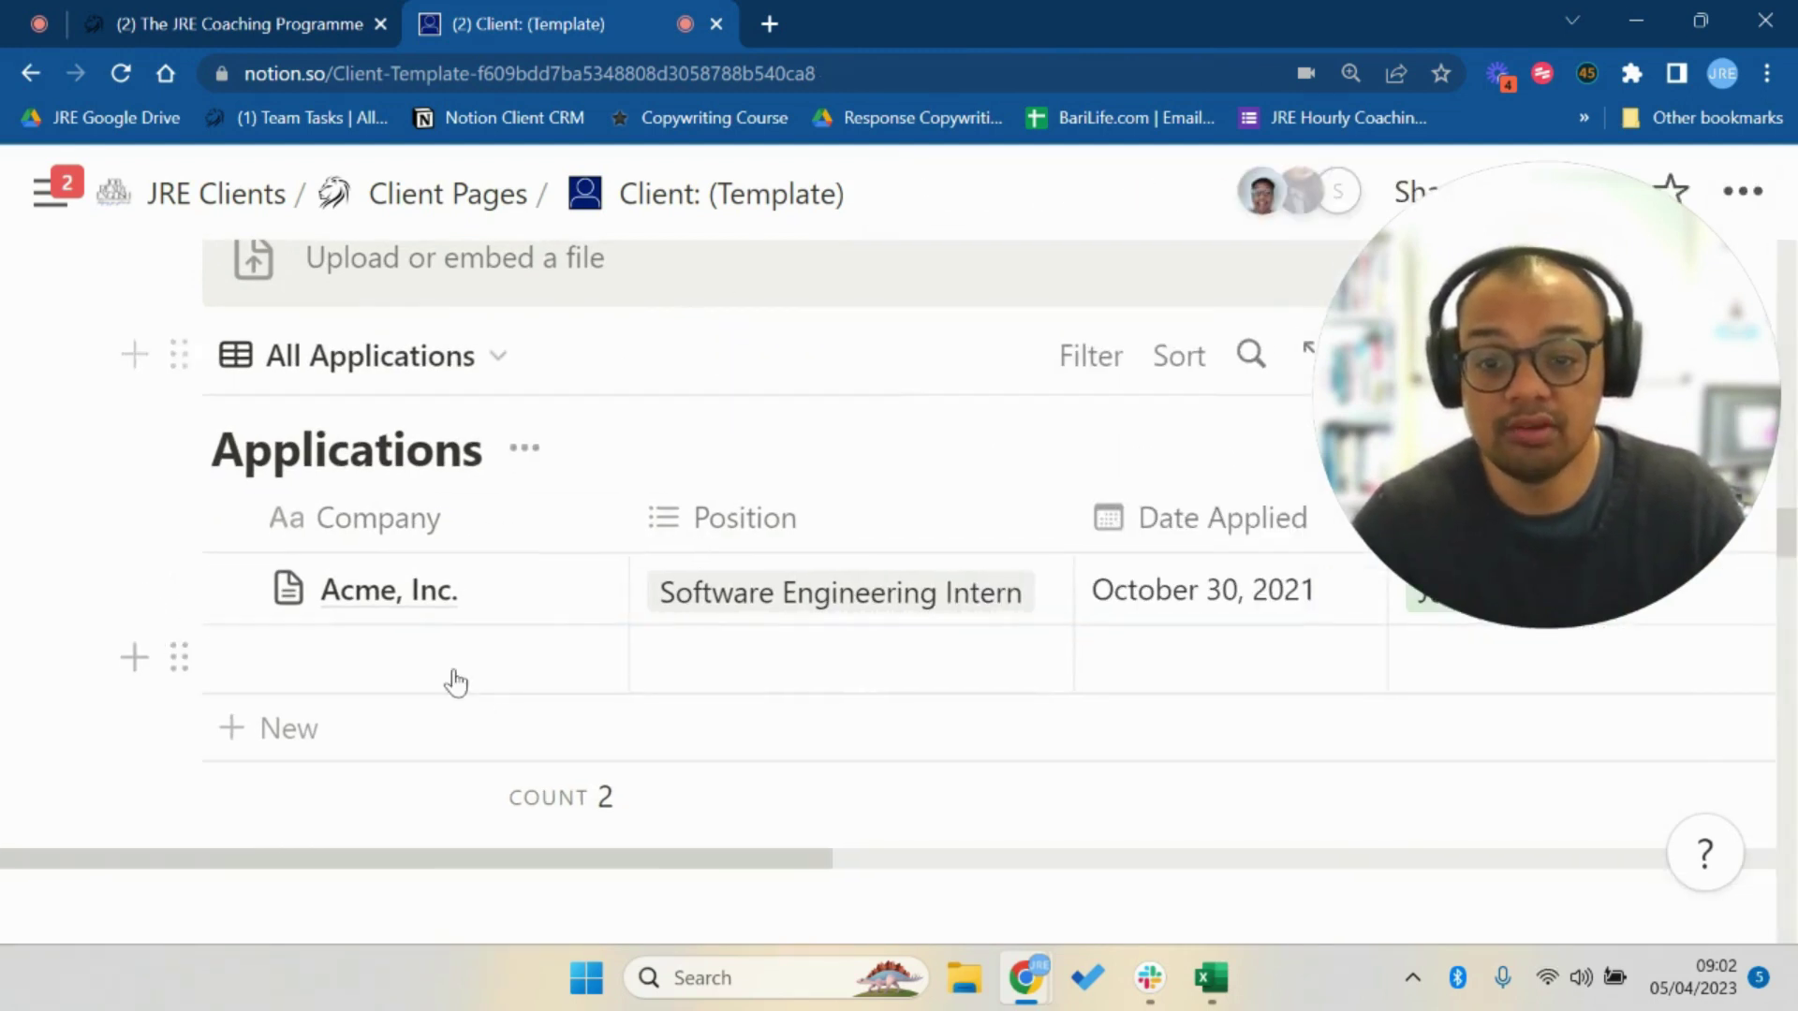
pyautogui.click(446, 663)
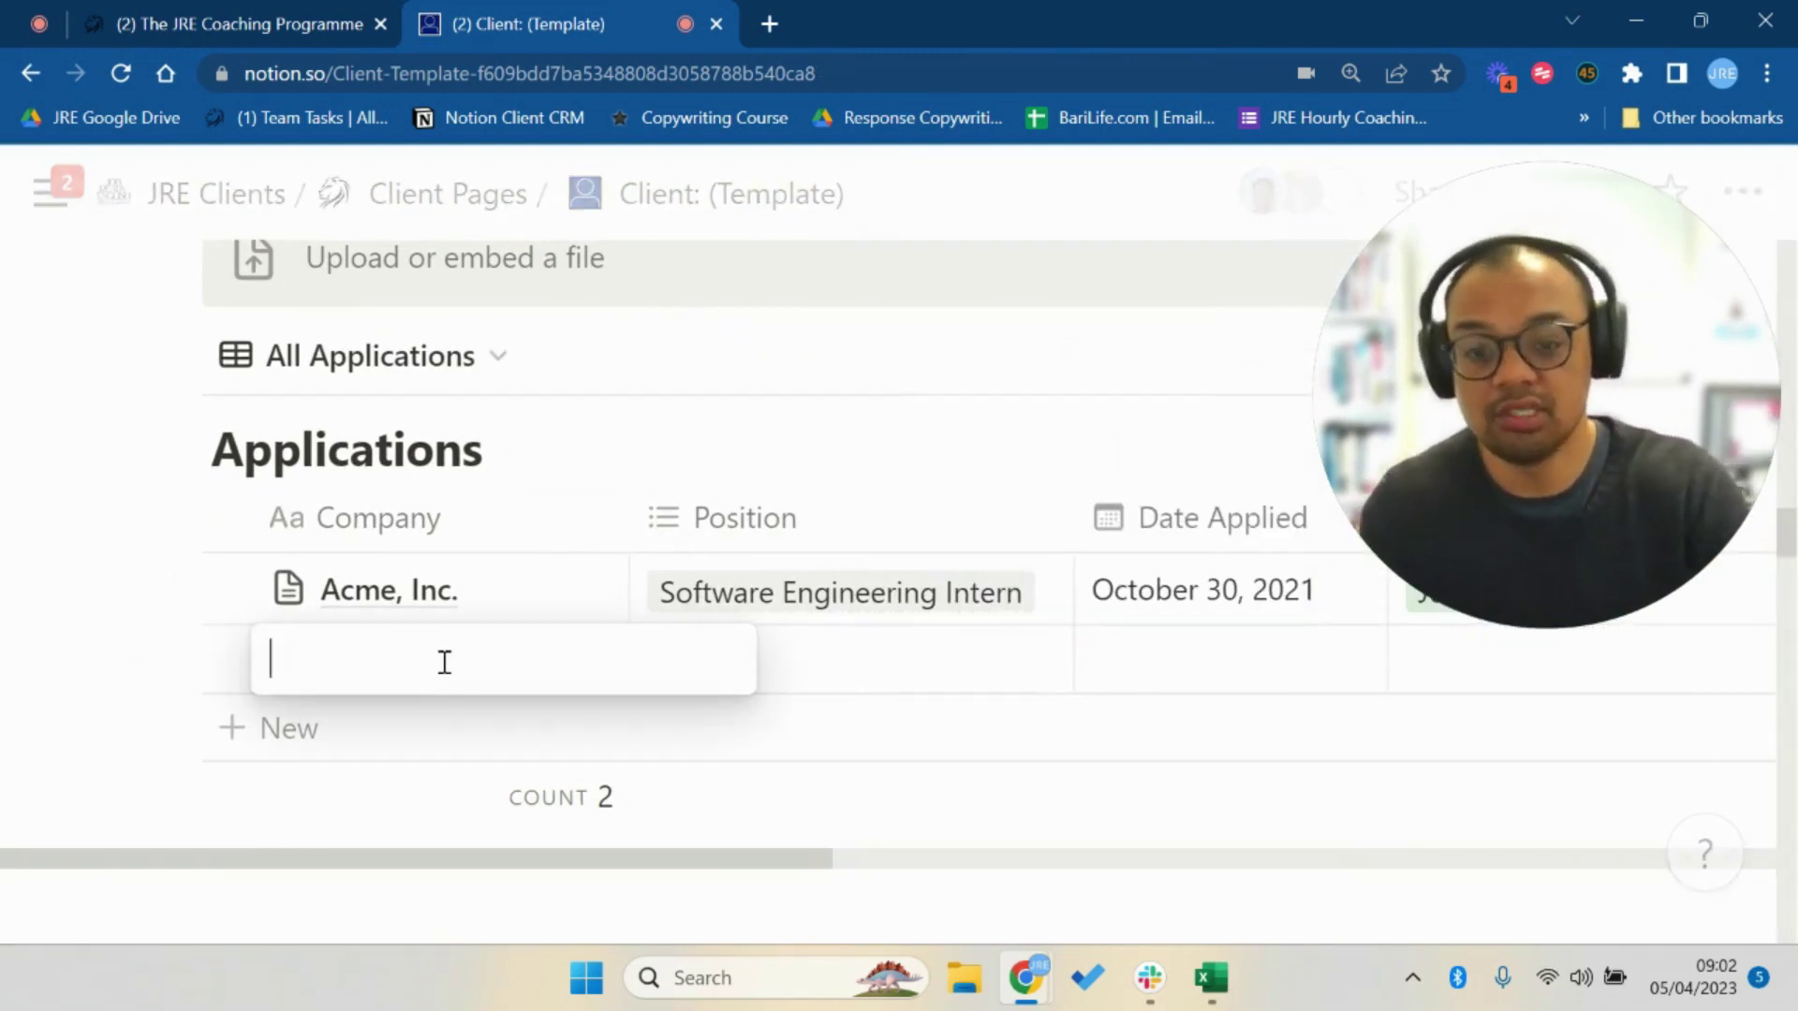
pyautogui.write('@')
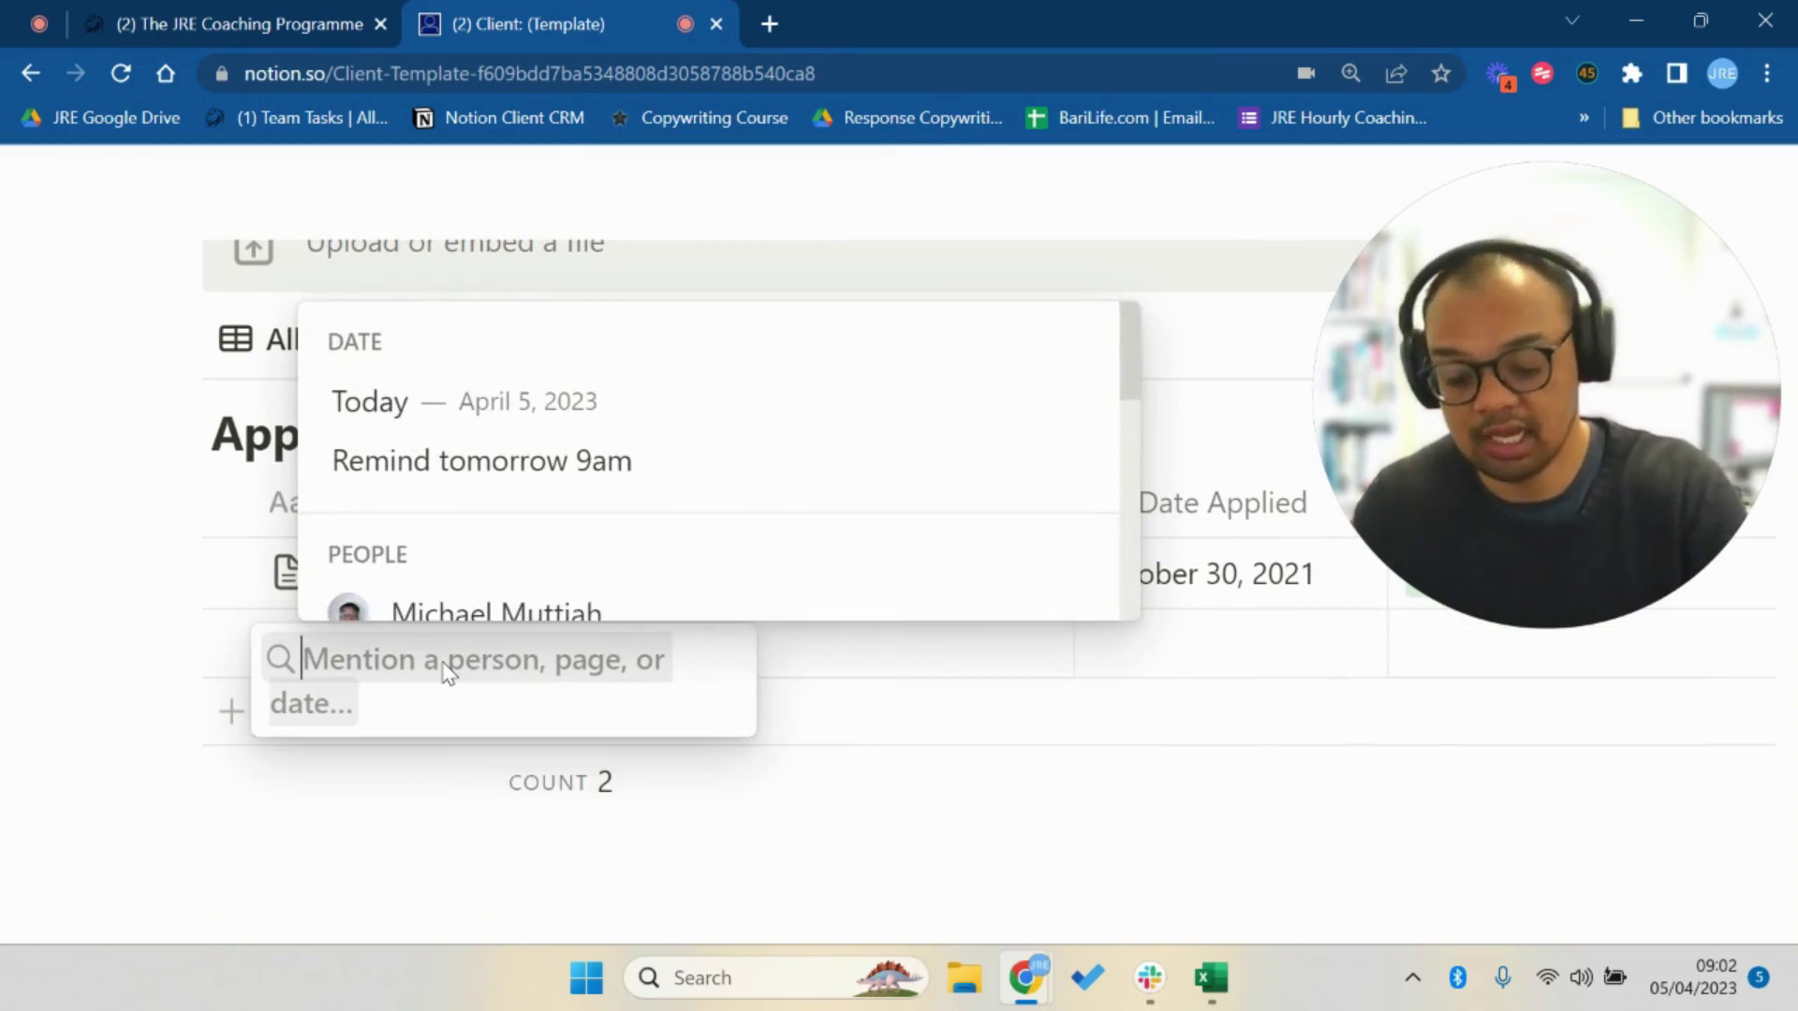
pyautogui.write('Barclays')
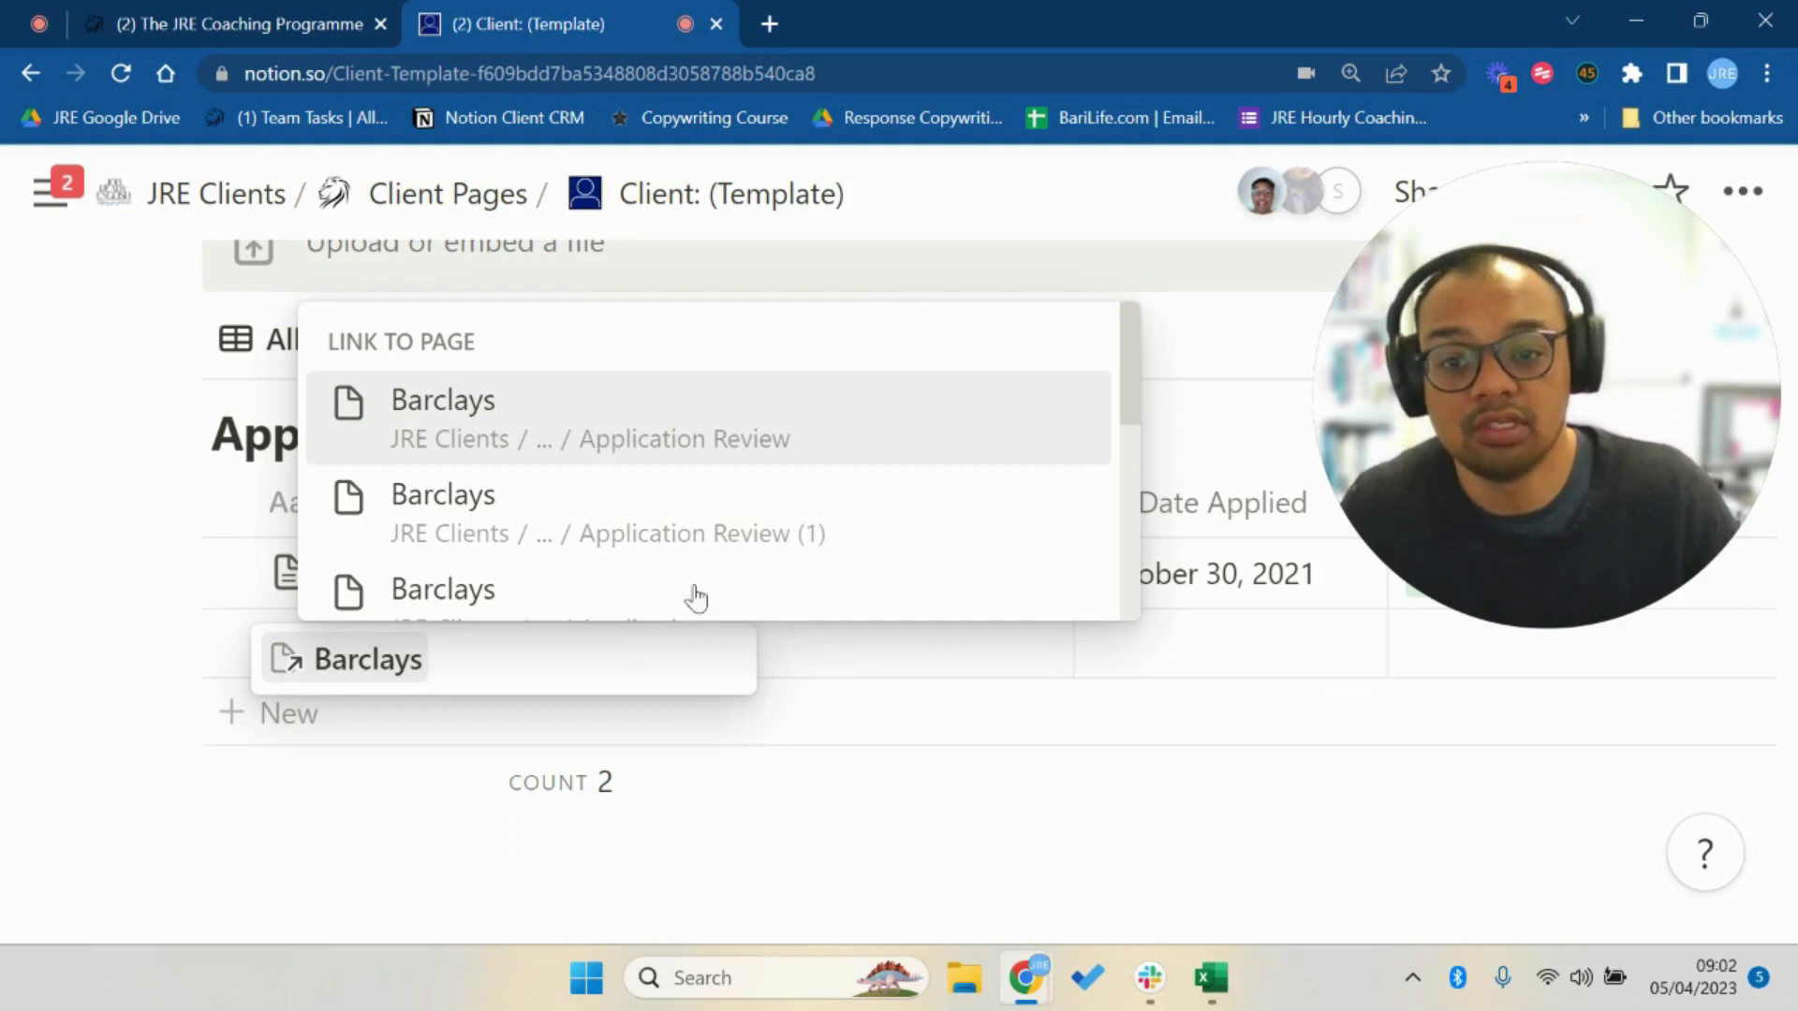
pyautogui.scroll(-2, 749, 524)
pyautogui.scroll(-1, 775, 508)
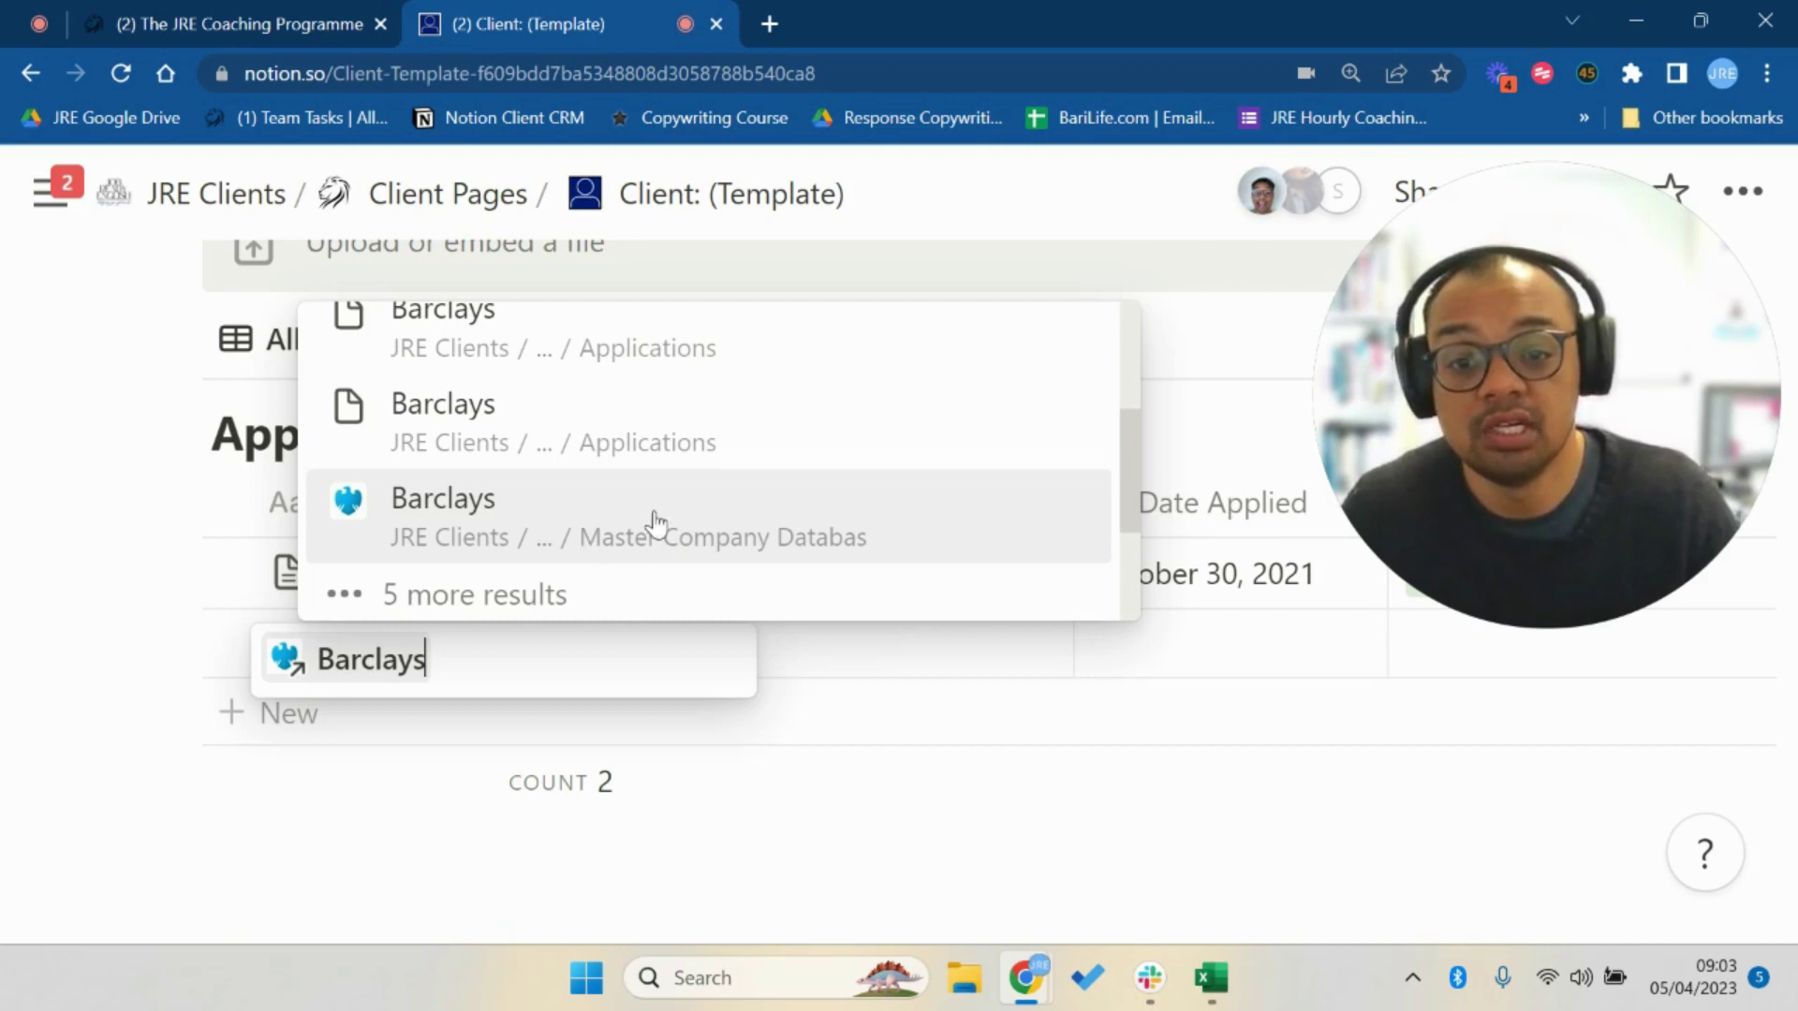
pyautogui.press('Escape')
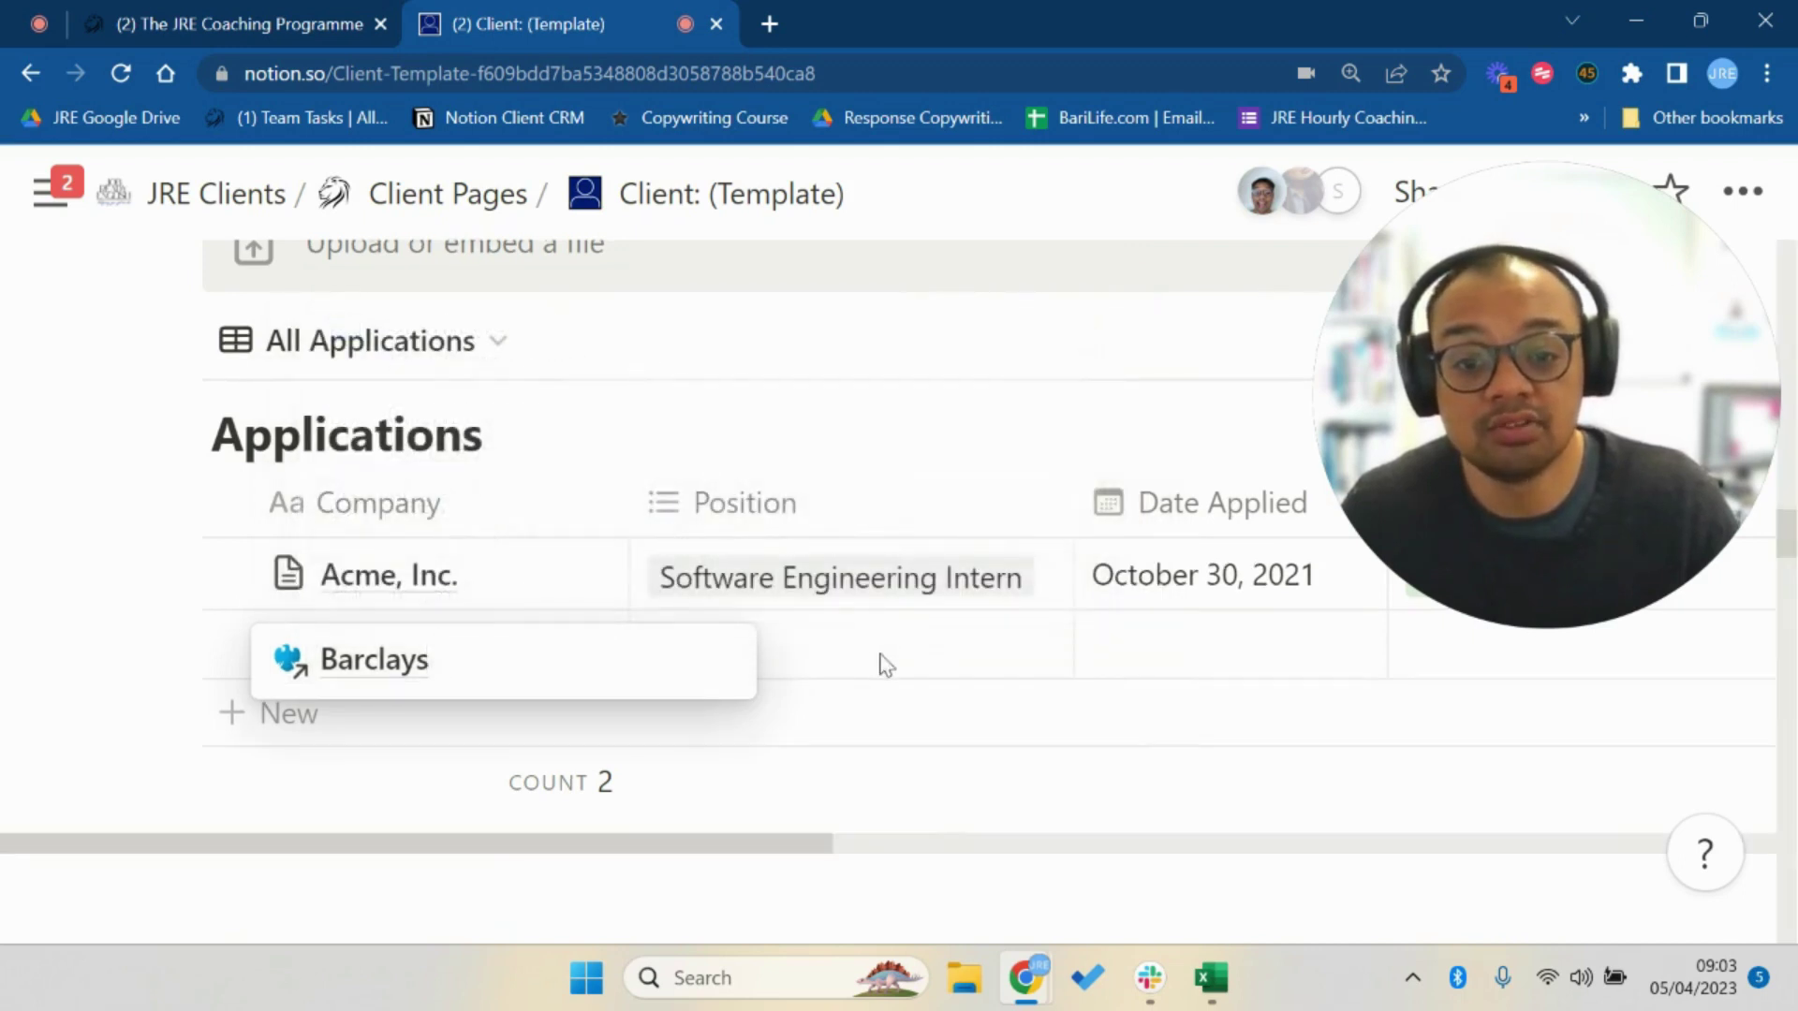
pyautogui.press('Escape')
# Set the Barclays row's Position to Finance Analyst, leaving Stage unchanged
pyautogui.click(881, 665)
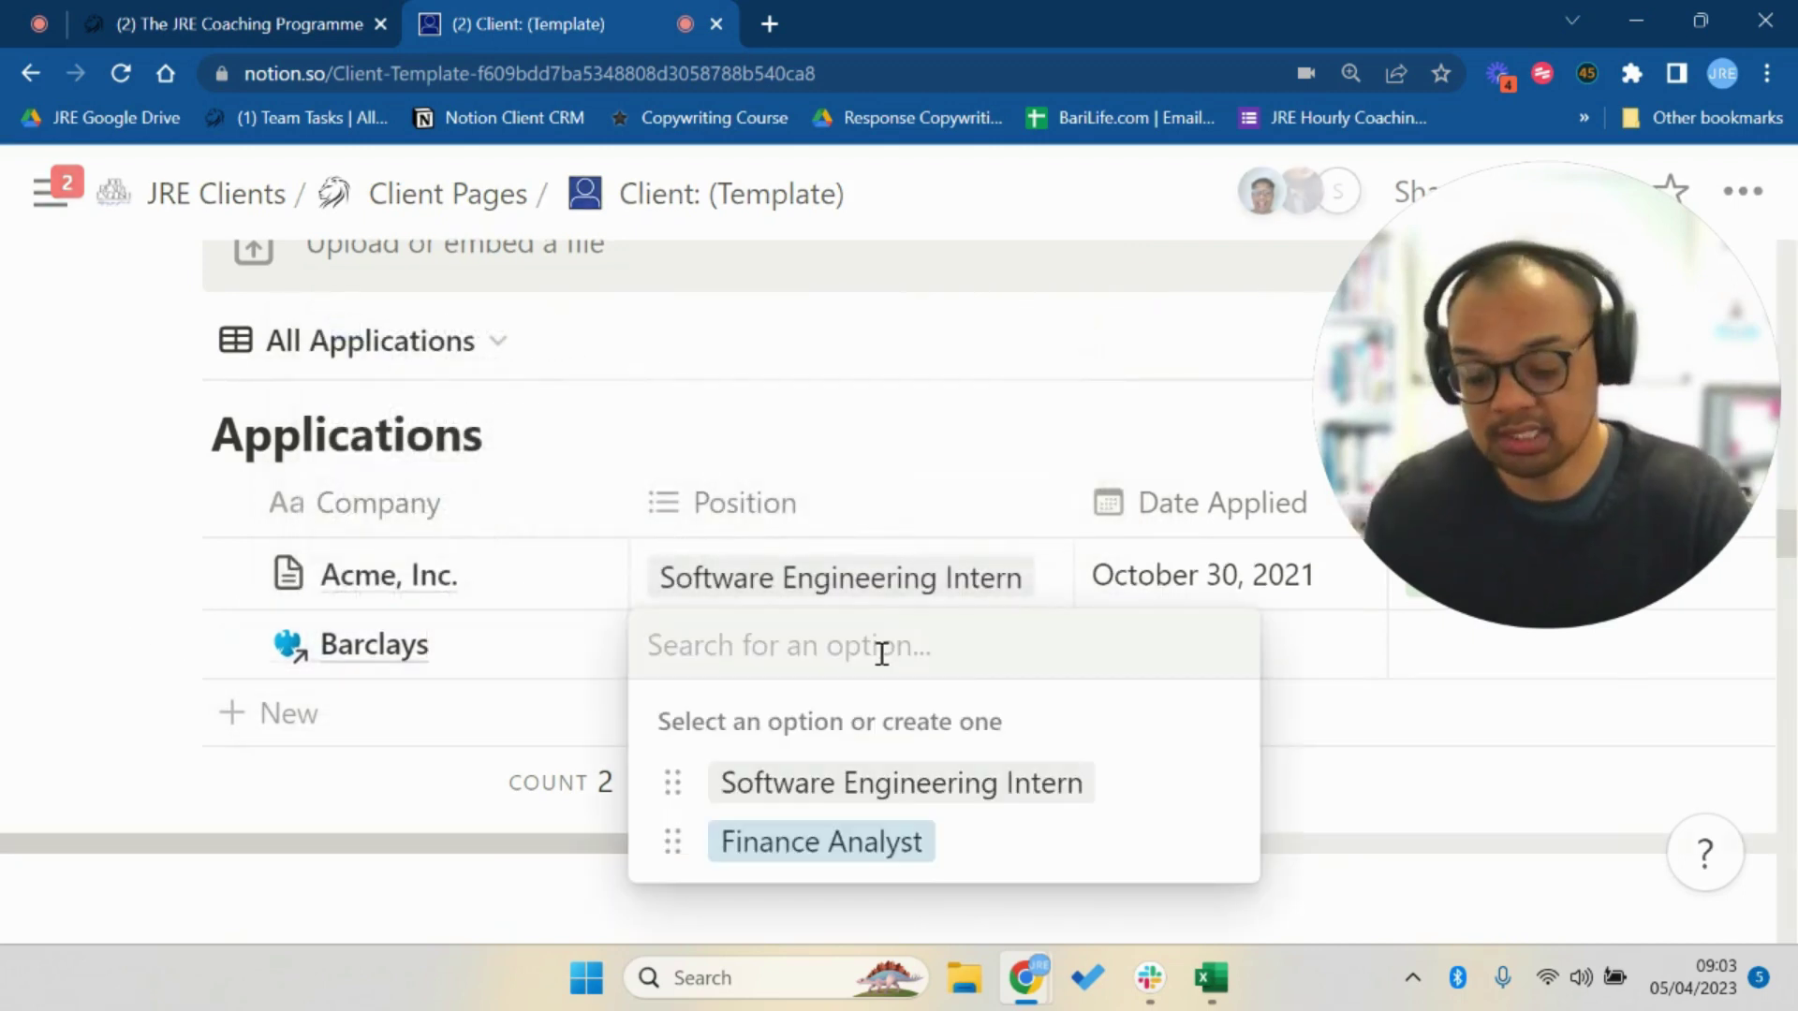
pyautogui.write('Finan')
pyautogui.press('Return')
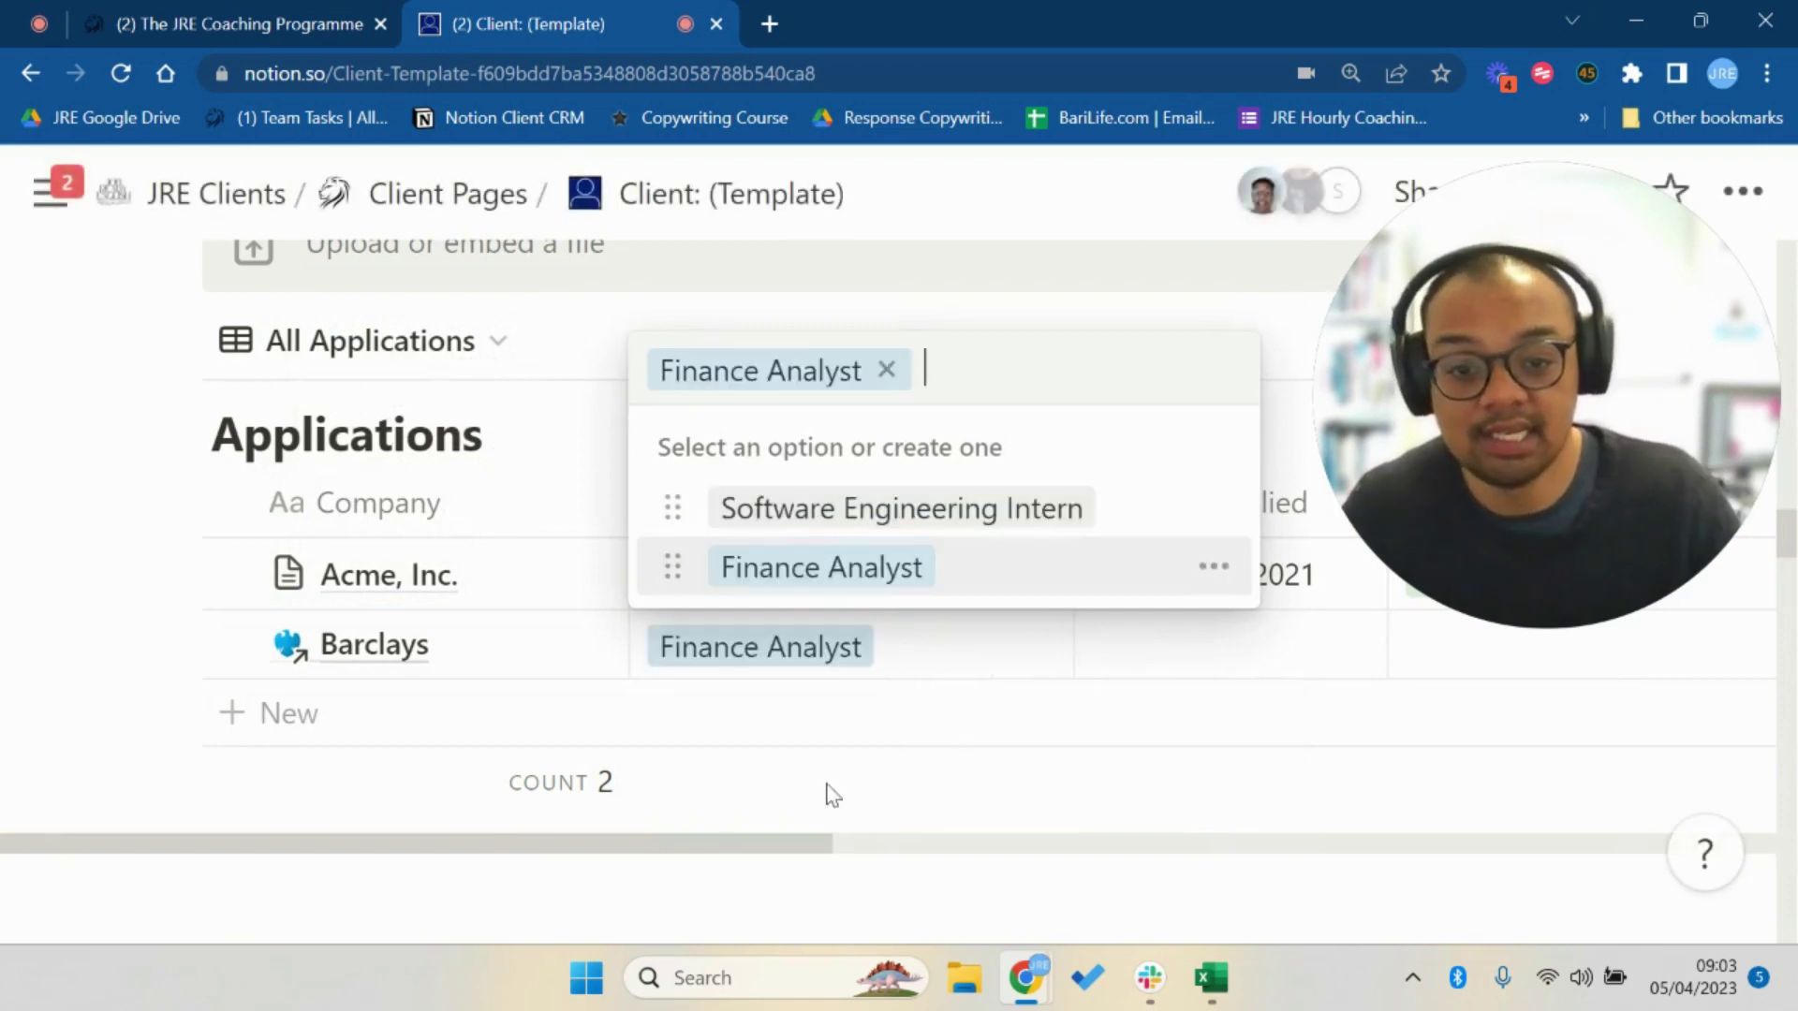
pyautogui.press('Escape')
pyautogui.moveTo(818, 843); pyautogui.dragTo(1192, 850)
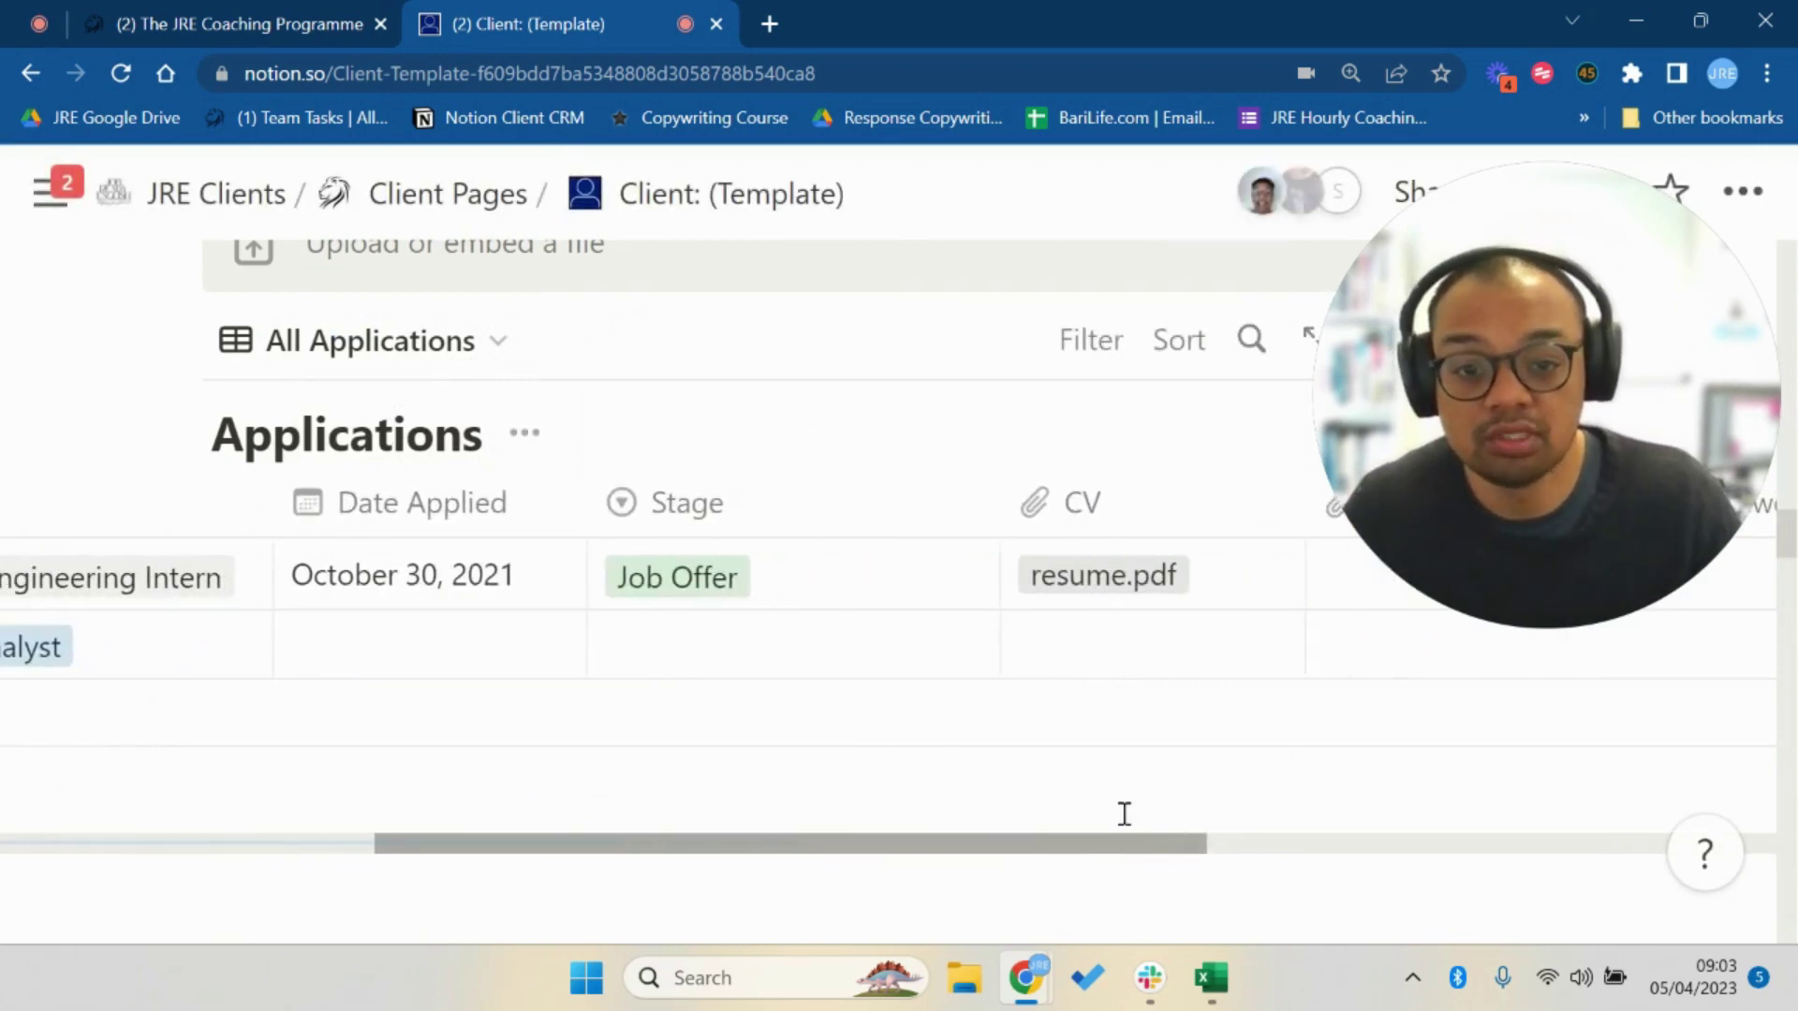
pyautogui.click(862, 655)
pyautogui.press('Escape')
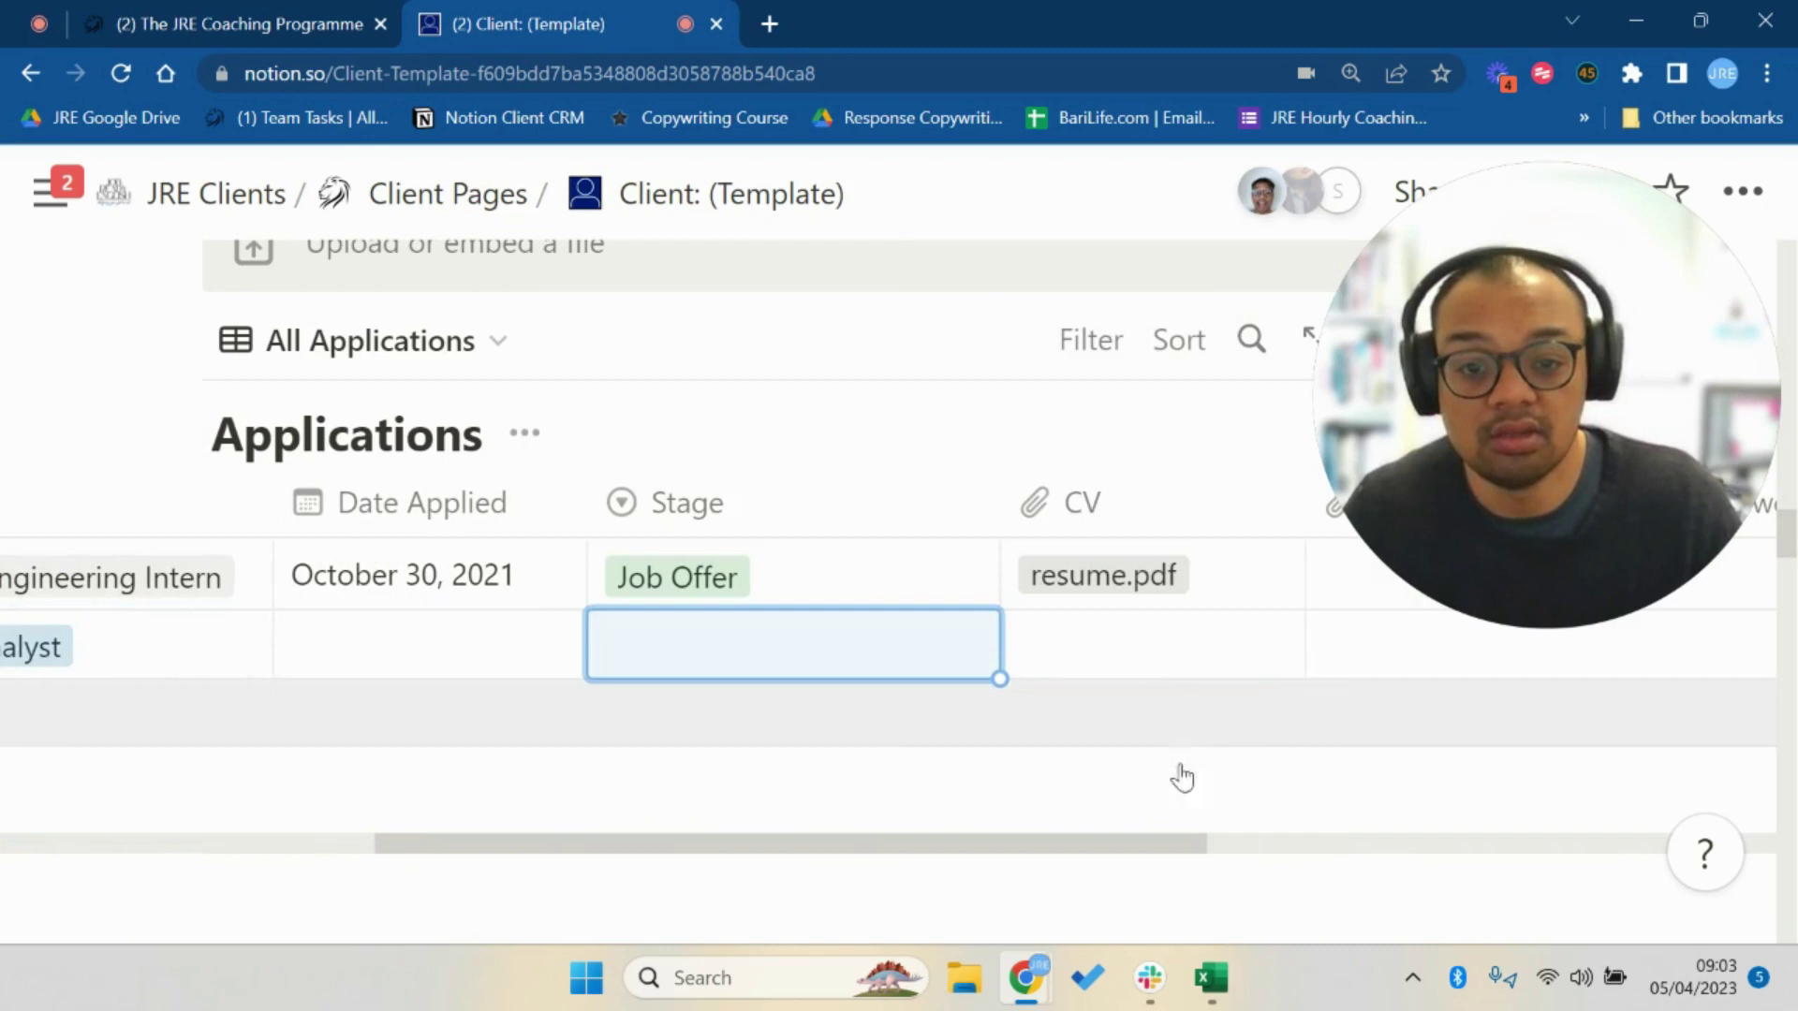
pyautogui.moveTo(1148, 843)
pyautogui.mouseDown()
pyautogui.moveTo(1708, 840)
pyautogui.moveTo(1135, 843)
pyautogui.moveTo(670, 816)
pyautogui.mouseUp()
# Scroll past Application Documents and Cover Letters to the Application Review table with the Acme, Inc. and Nestle entries
pyautogui.scroll(-4, 1003, 711)
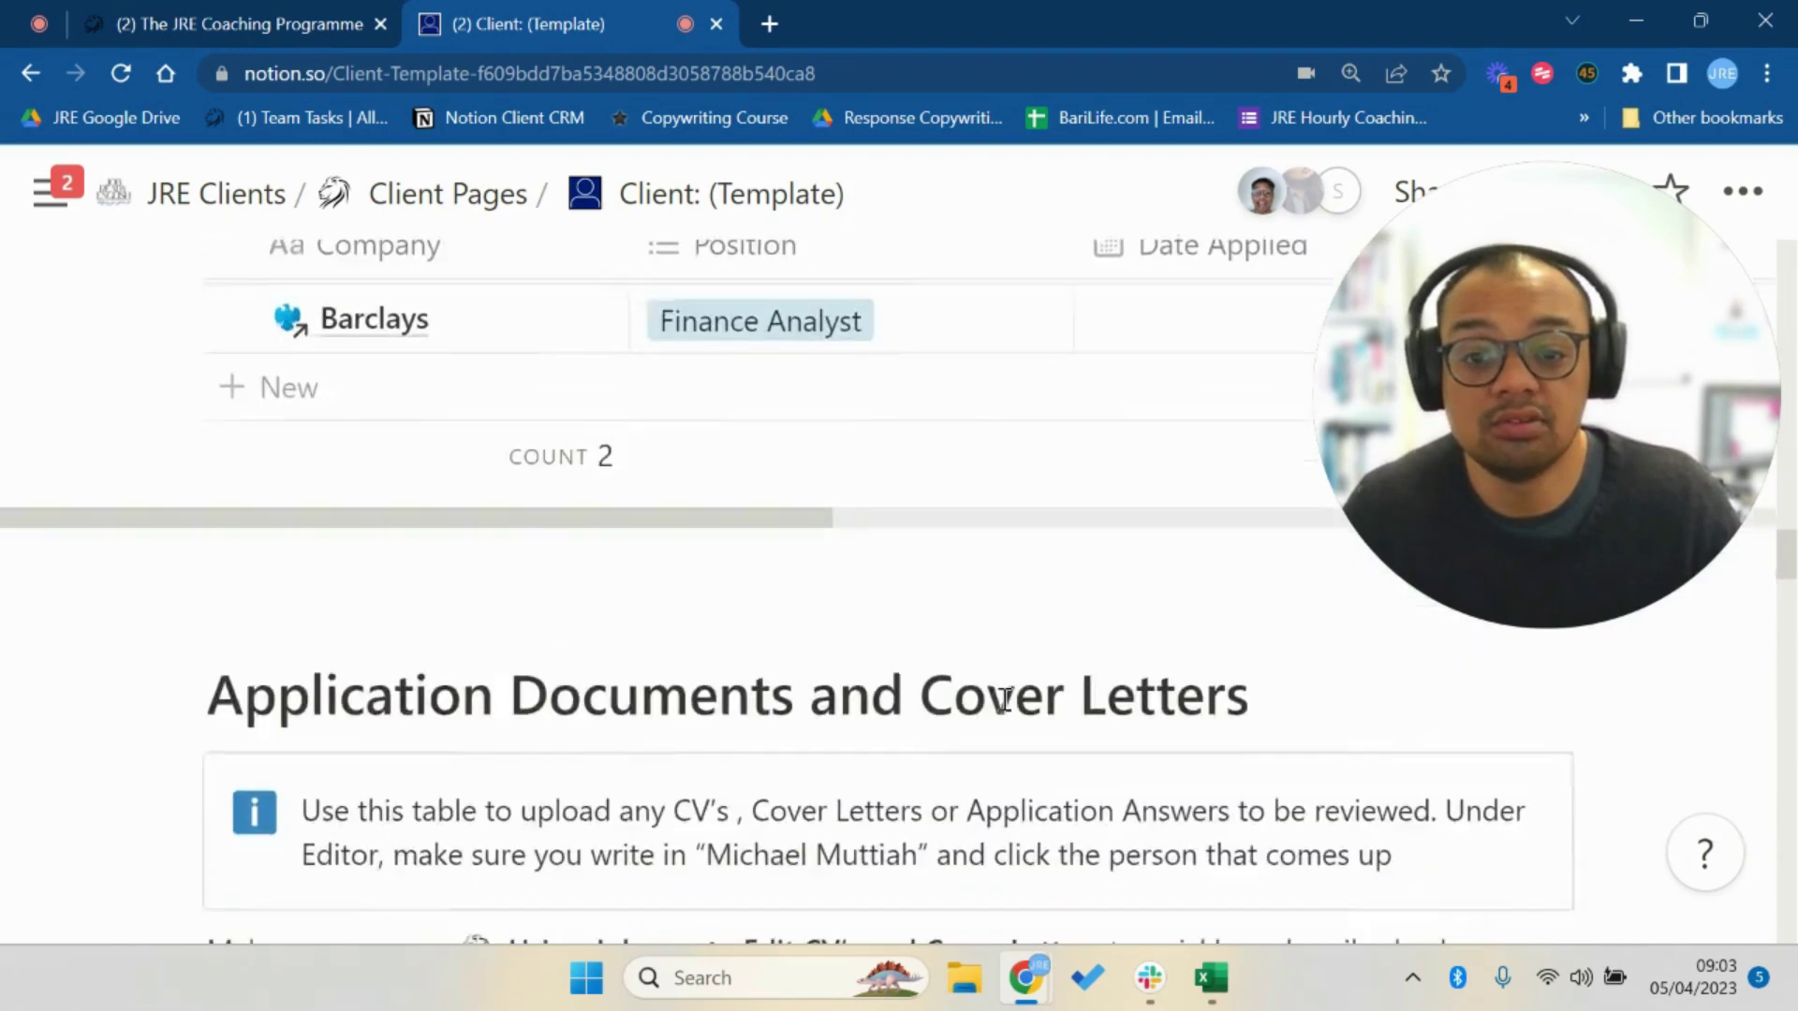
pyautogui.scroll(-2, 1004, 706)
pyautogui.scroll(-3, 1004, 702)
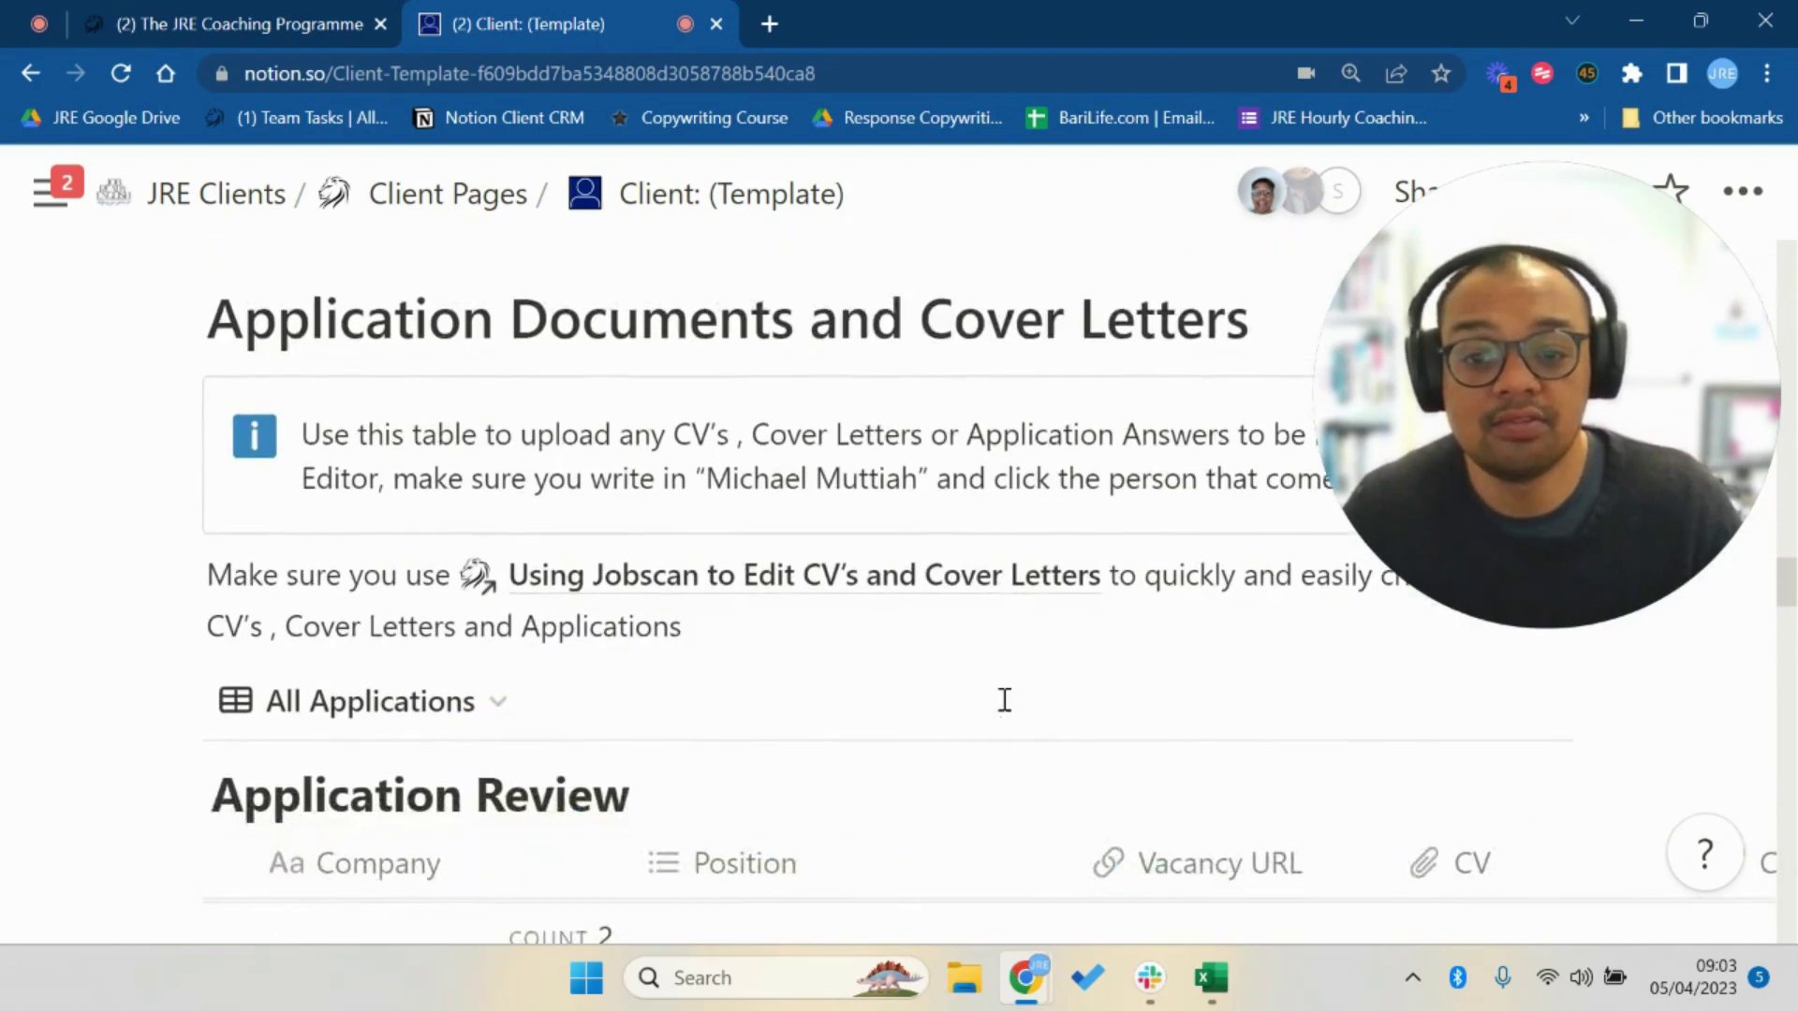
pyautogui.moveTo(899, 786)
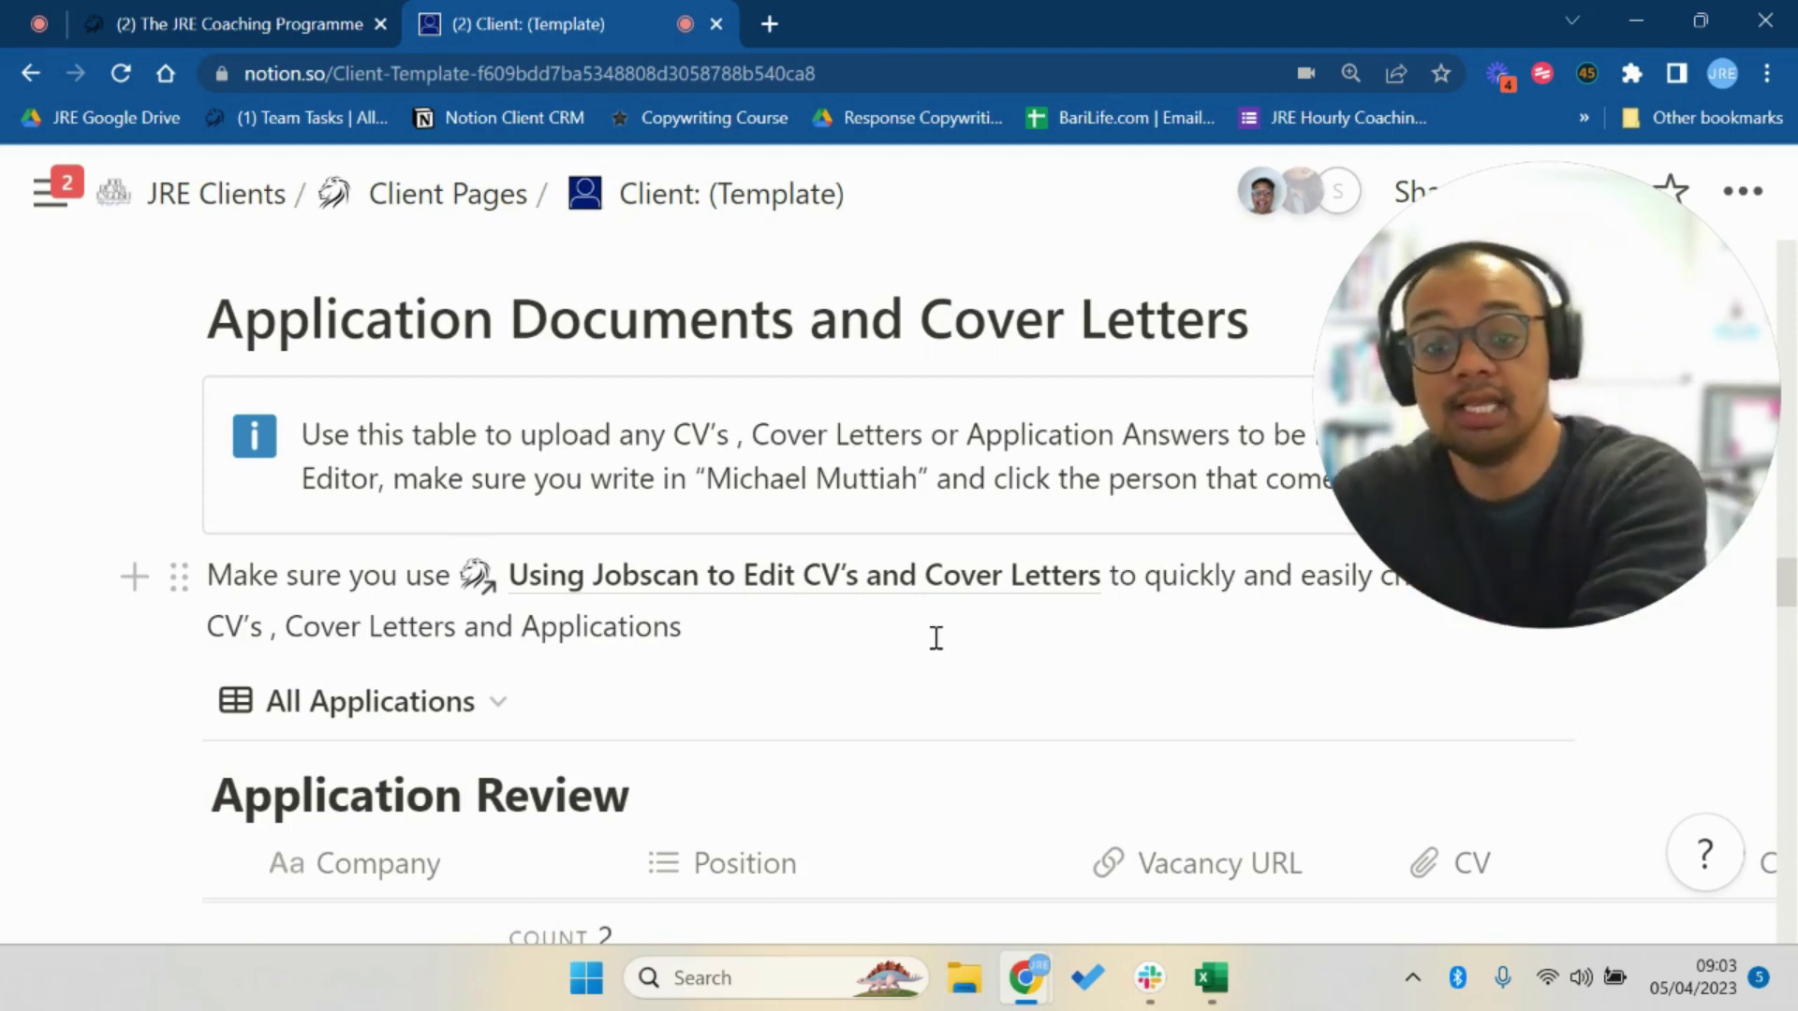
pyautogui.scroll(-3, 968, 633)
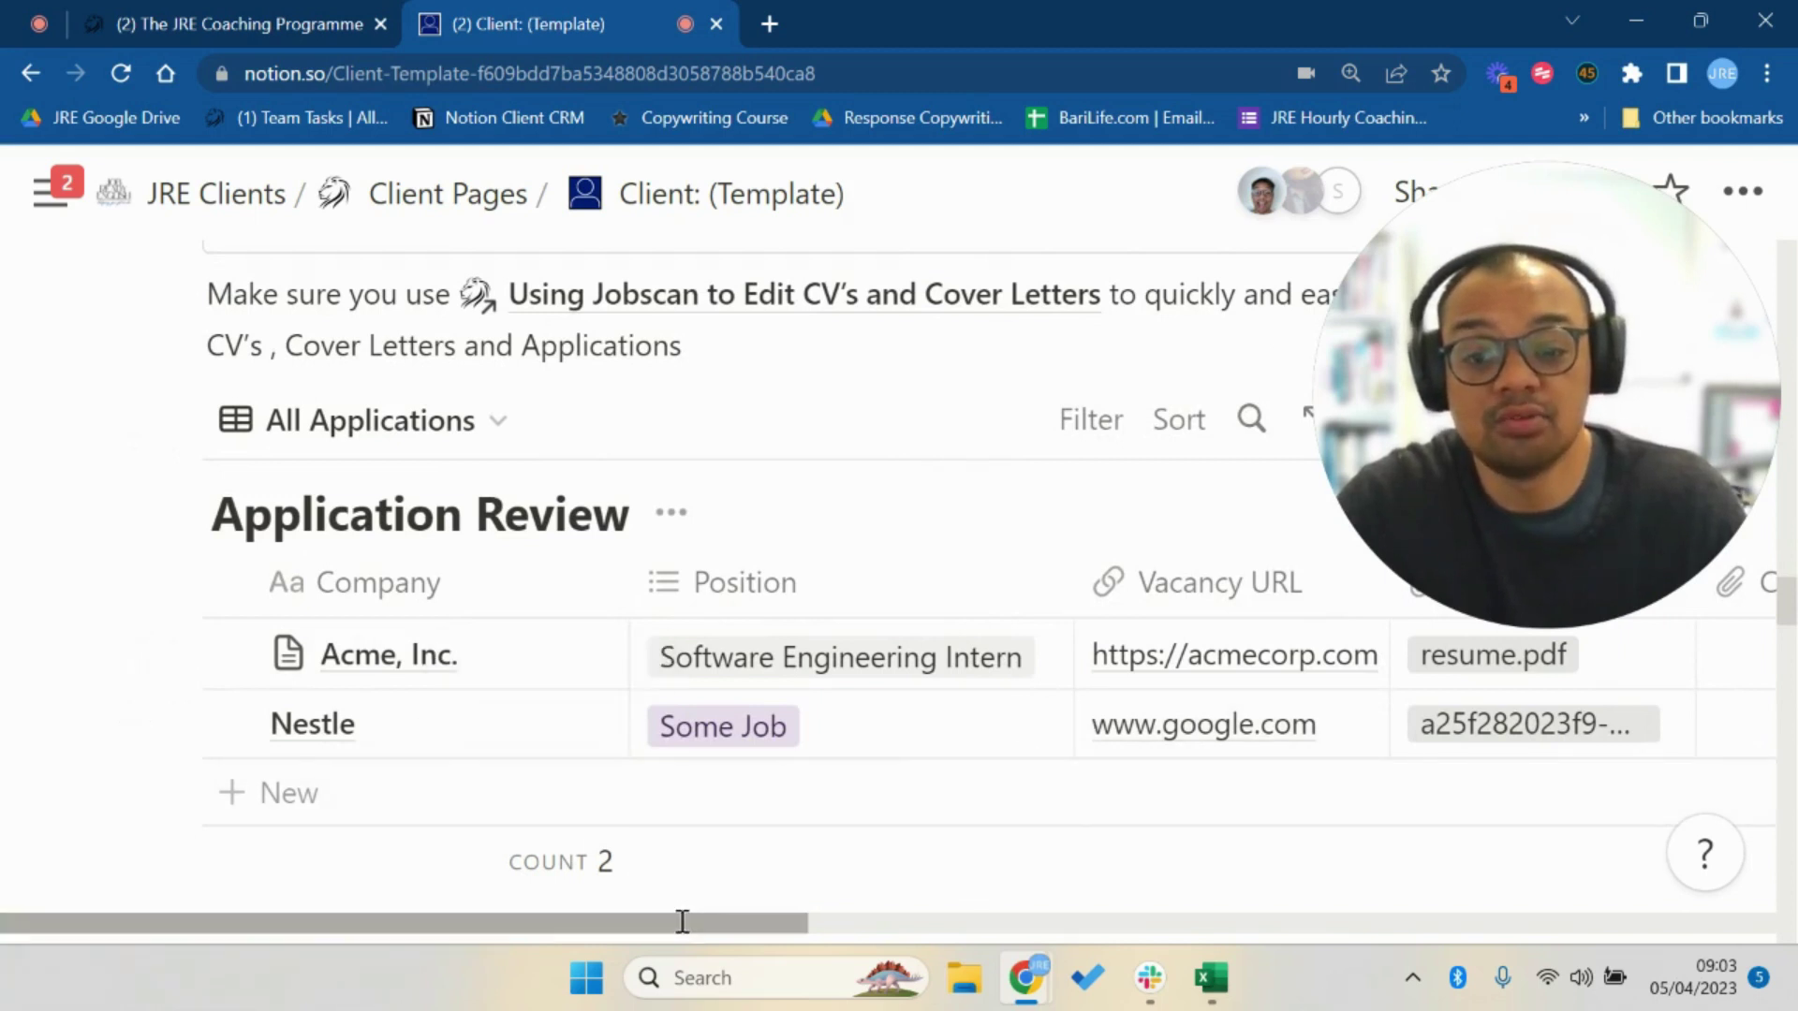
pyautogui.moveTo(682, 914); pyautogui.dragTo(1337, 908)
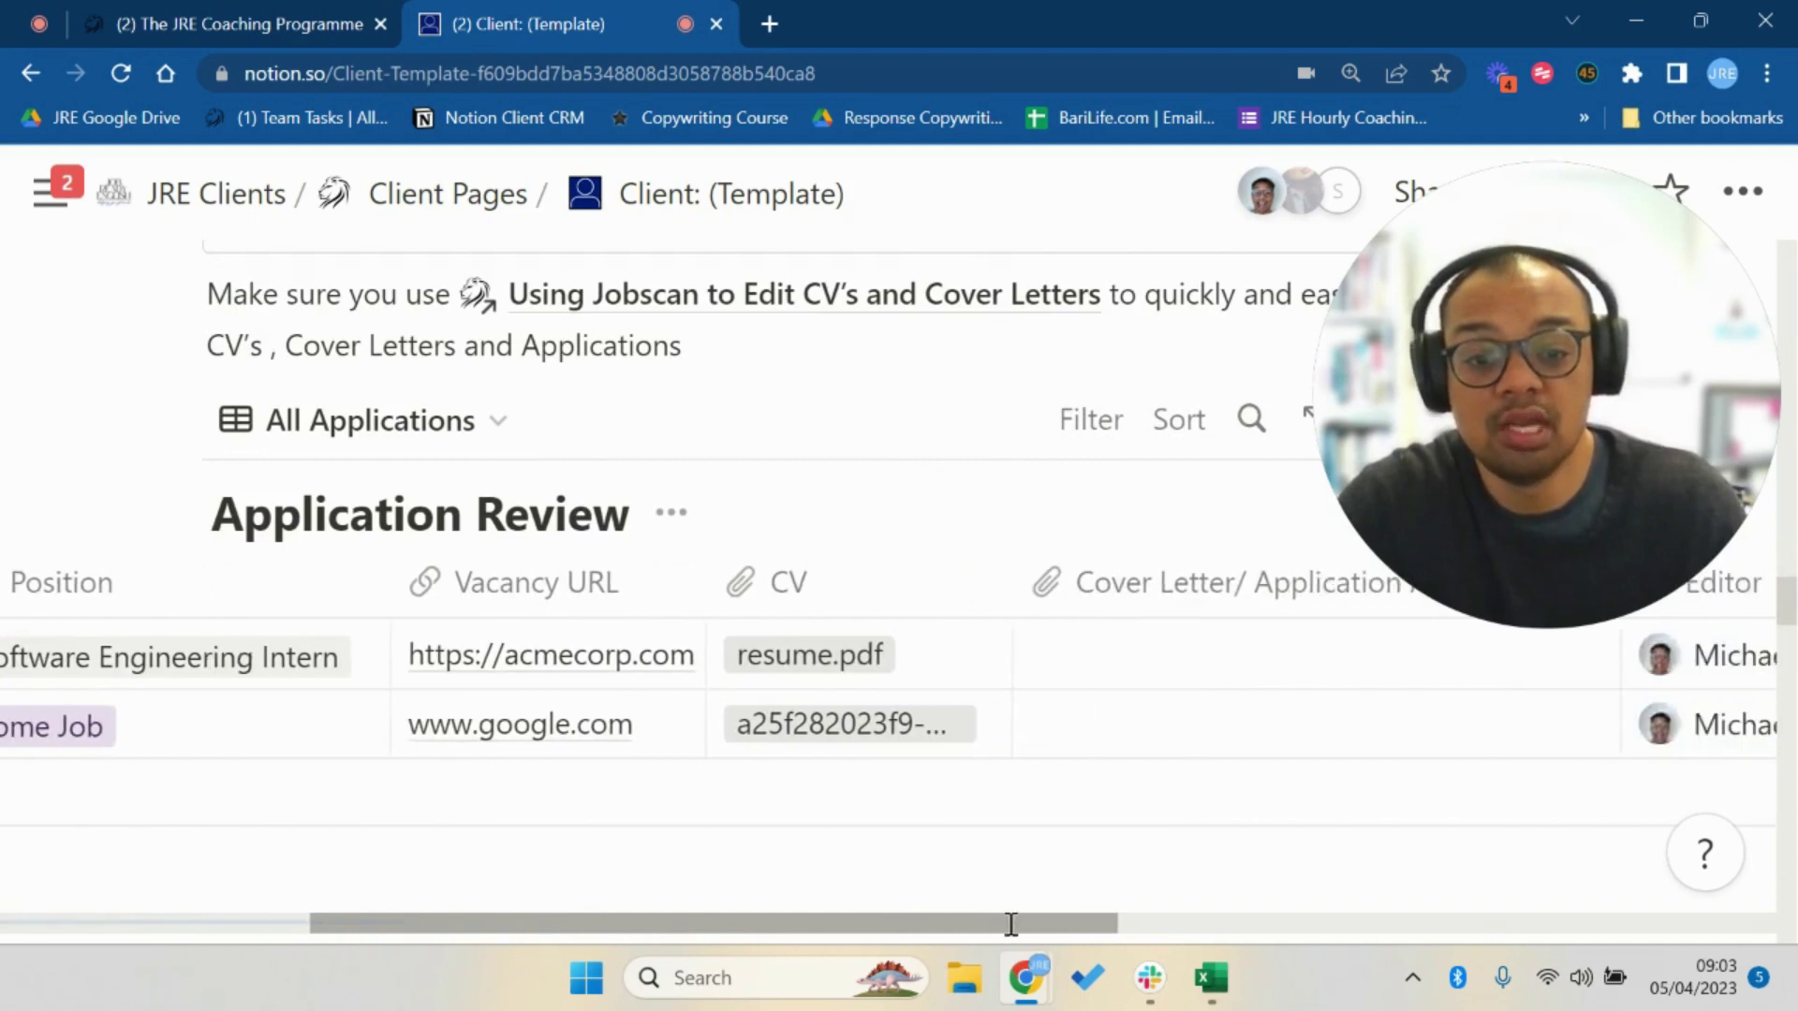
pyautogui.click(1232, 729)
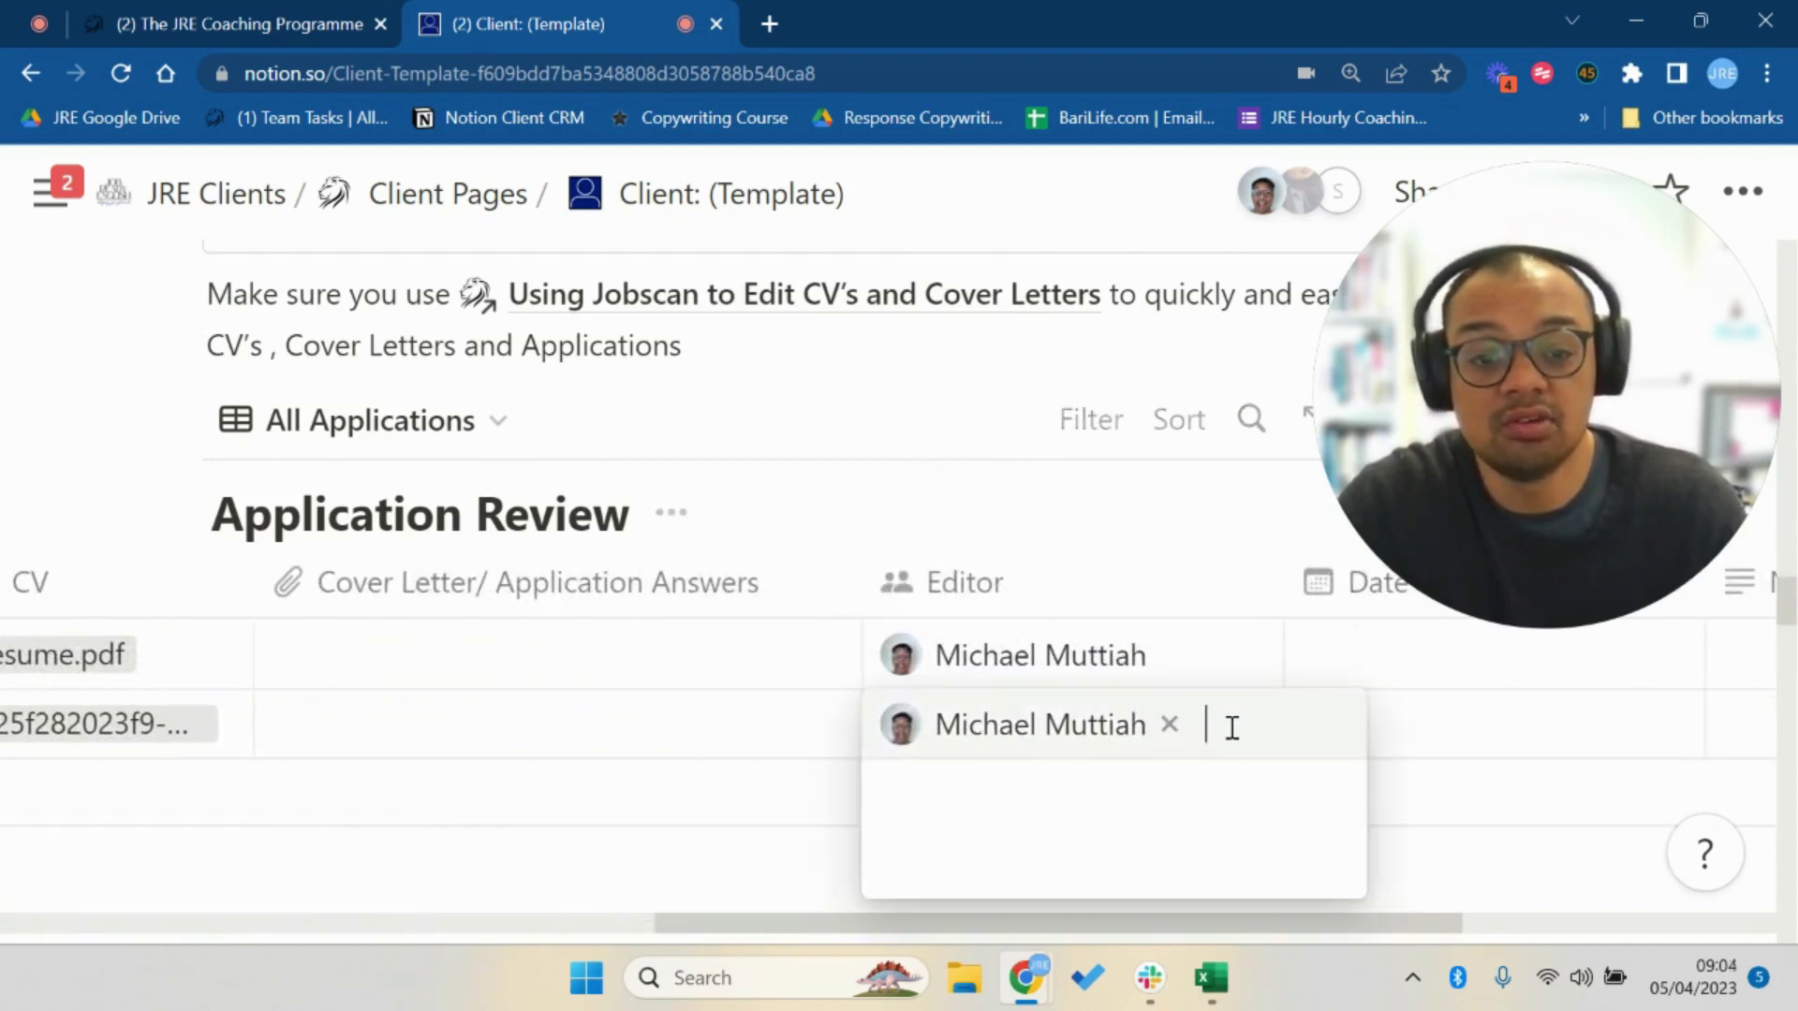
pyautogui.press('Escape')
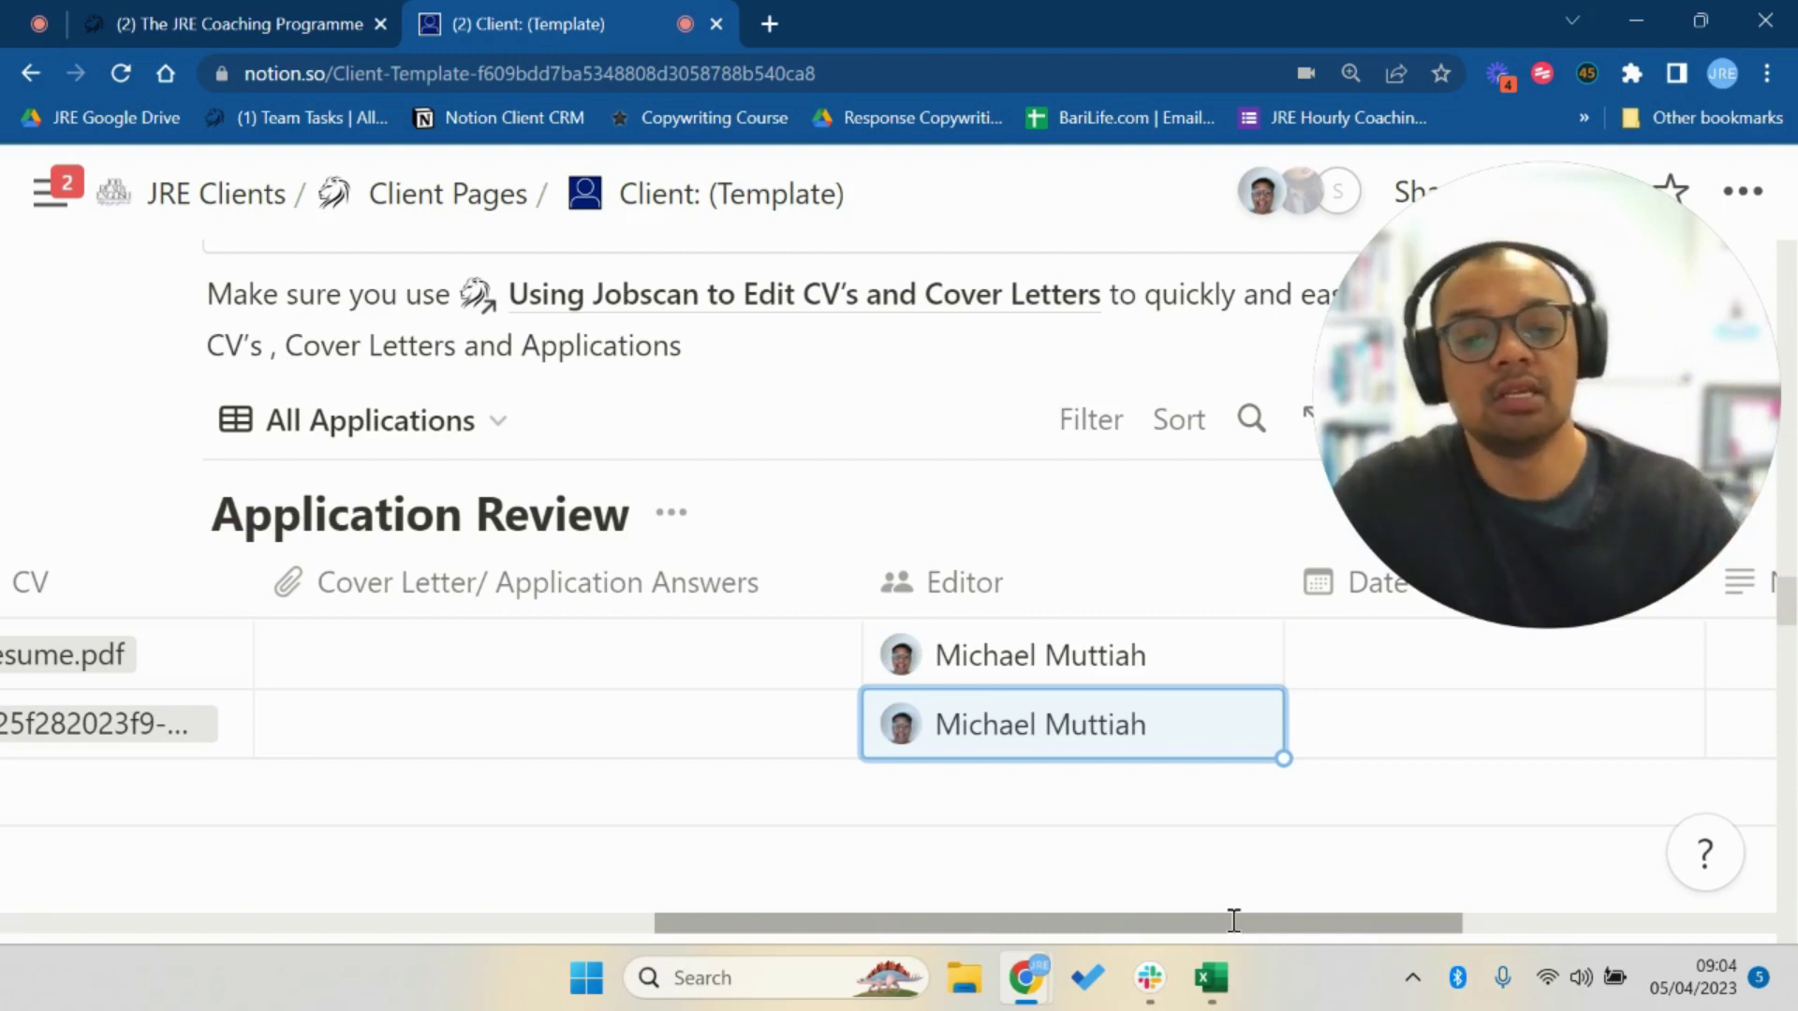
pyautogui.moveTo(1234, 920); pyautogui.dragTo(640, 903)
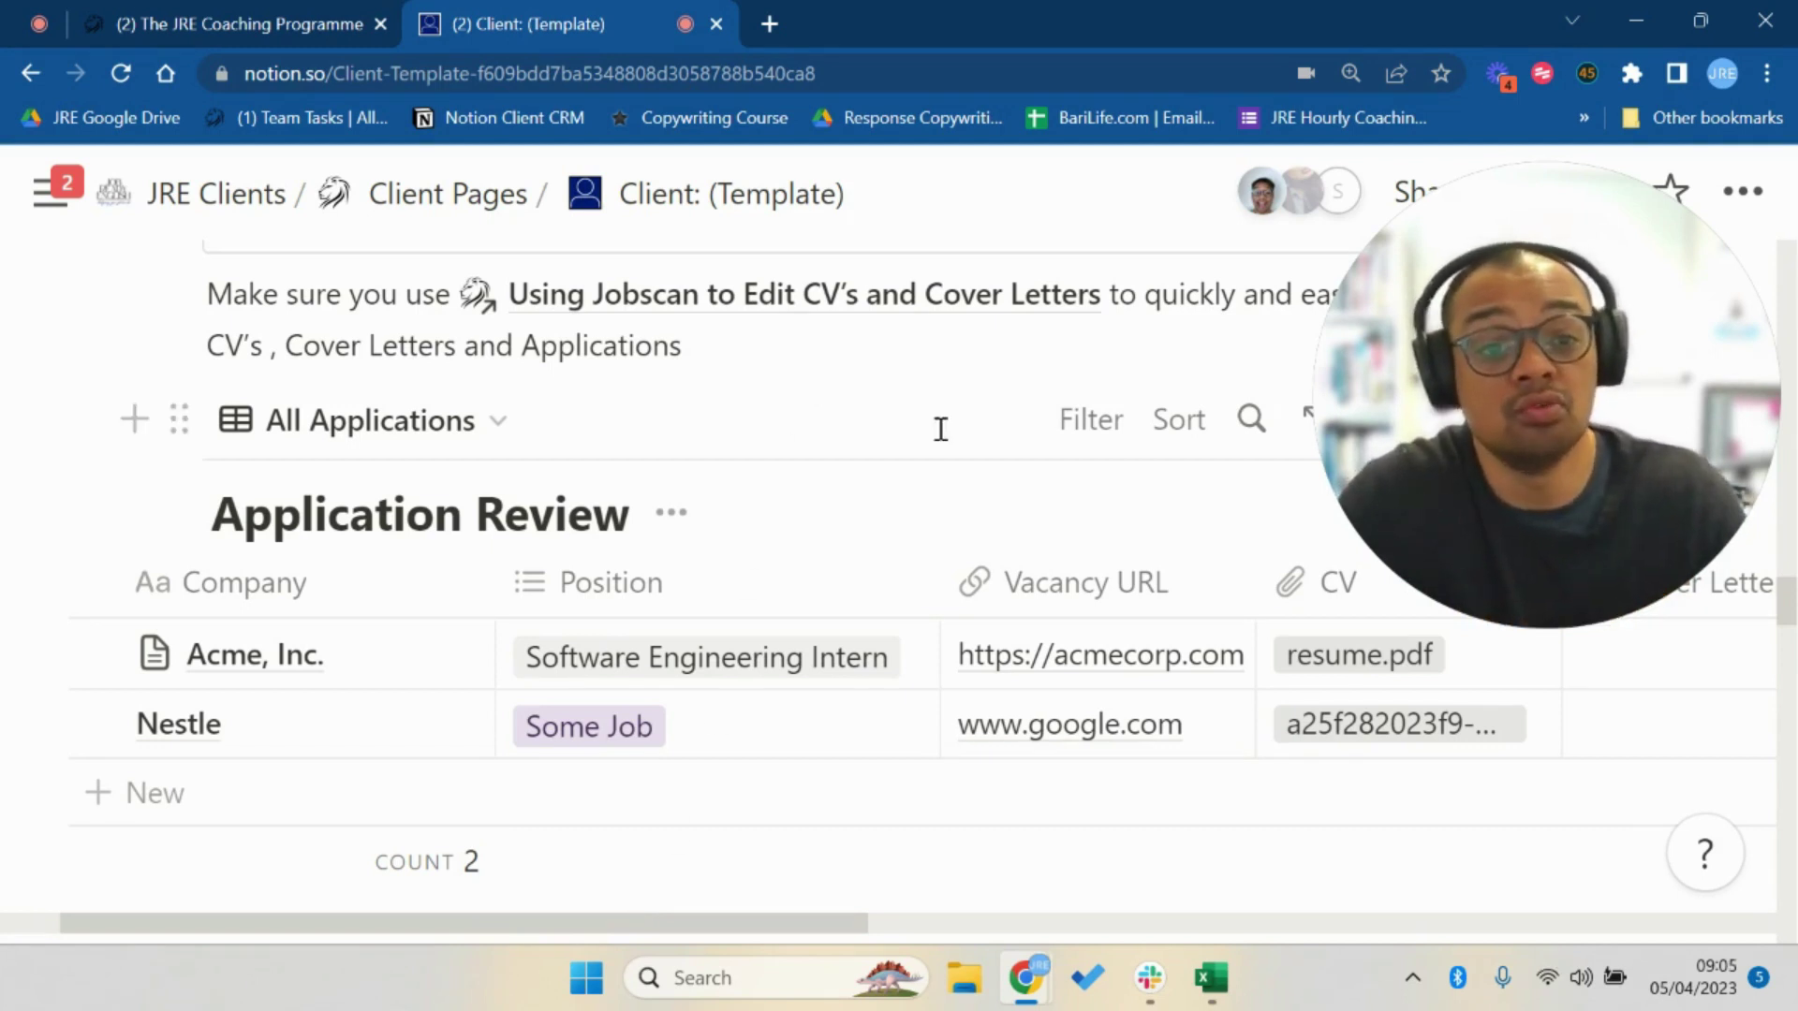
# Scroll down to the Goal and Action Needed sections of Your Plan of Action
pyautogui.scroll(-5, 941, 431)
pyautogui.scroll(-3, 941, 438)
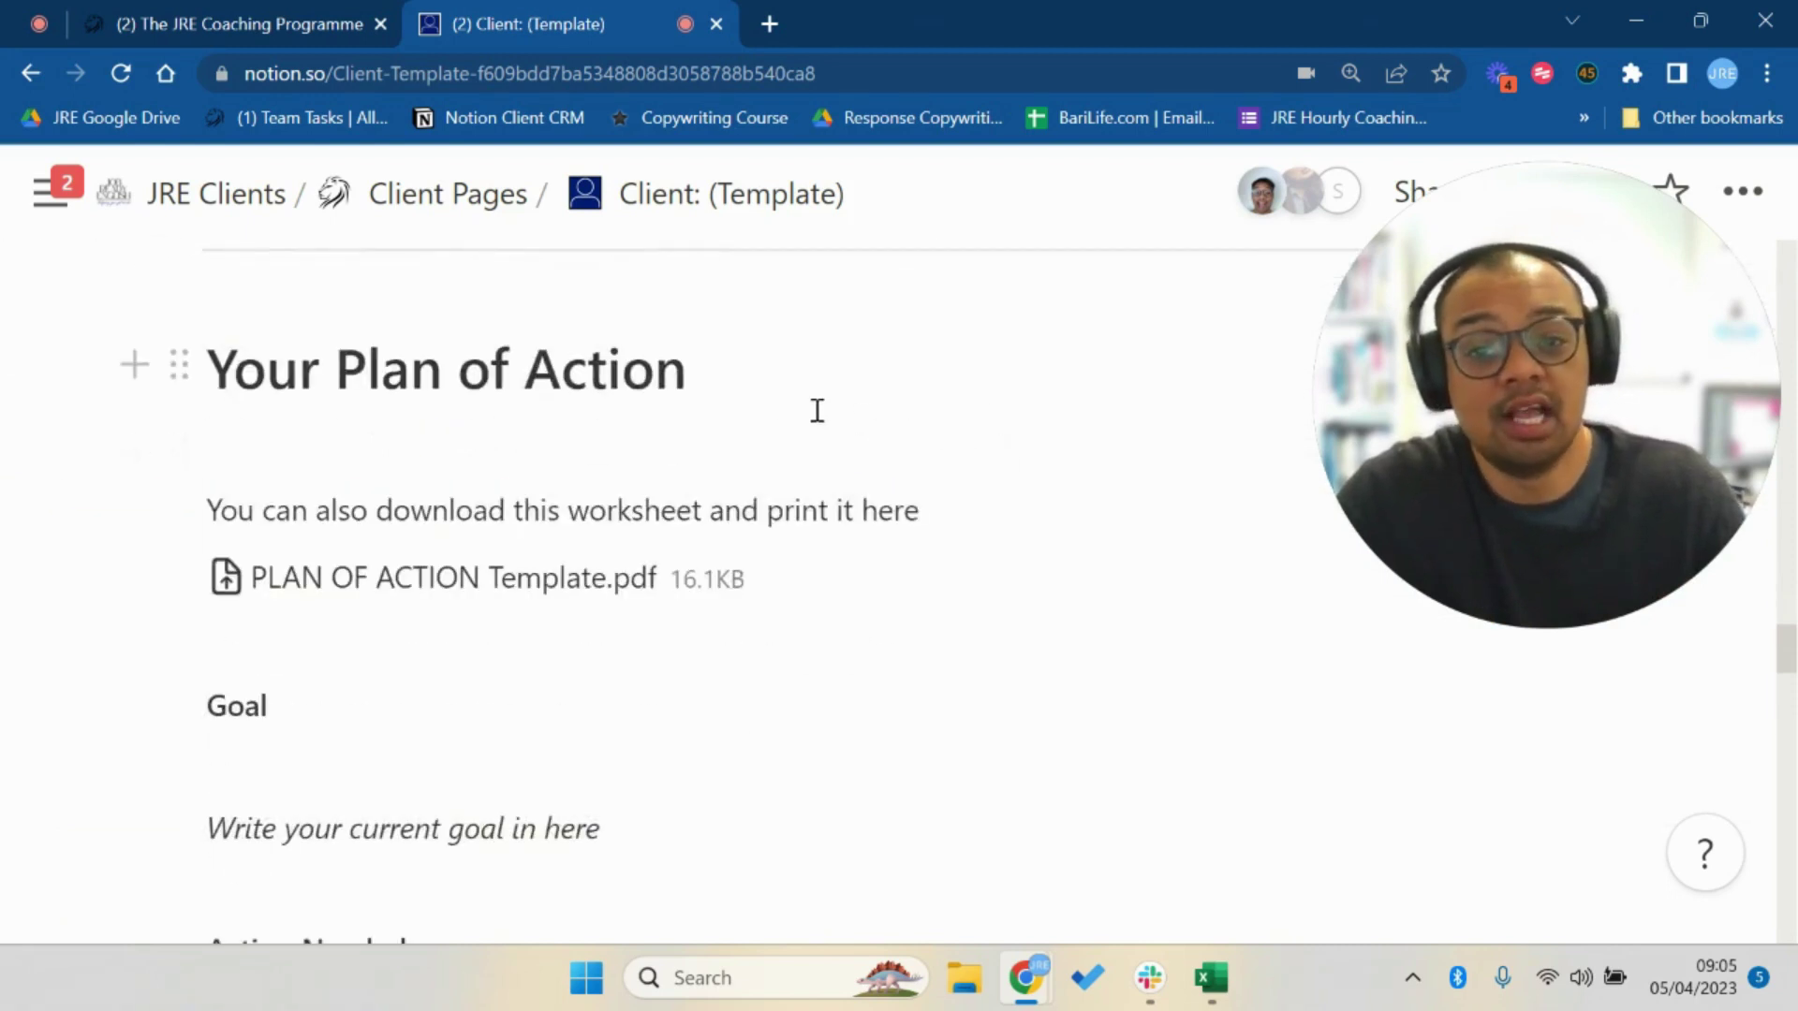
pyautogui.scroll(-4, 817, 410)
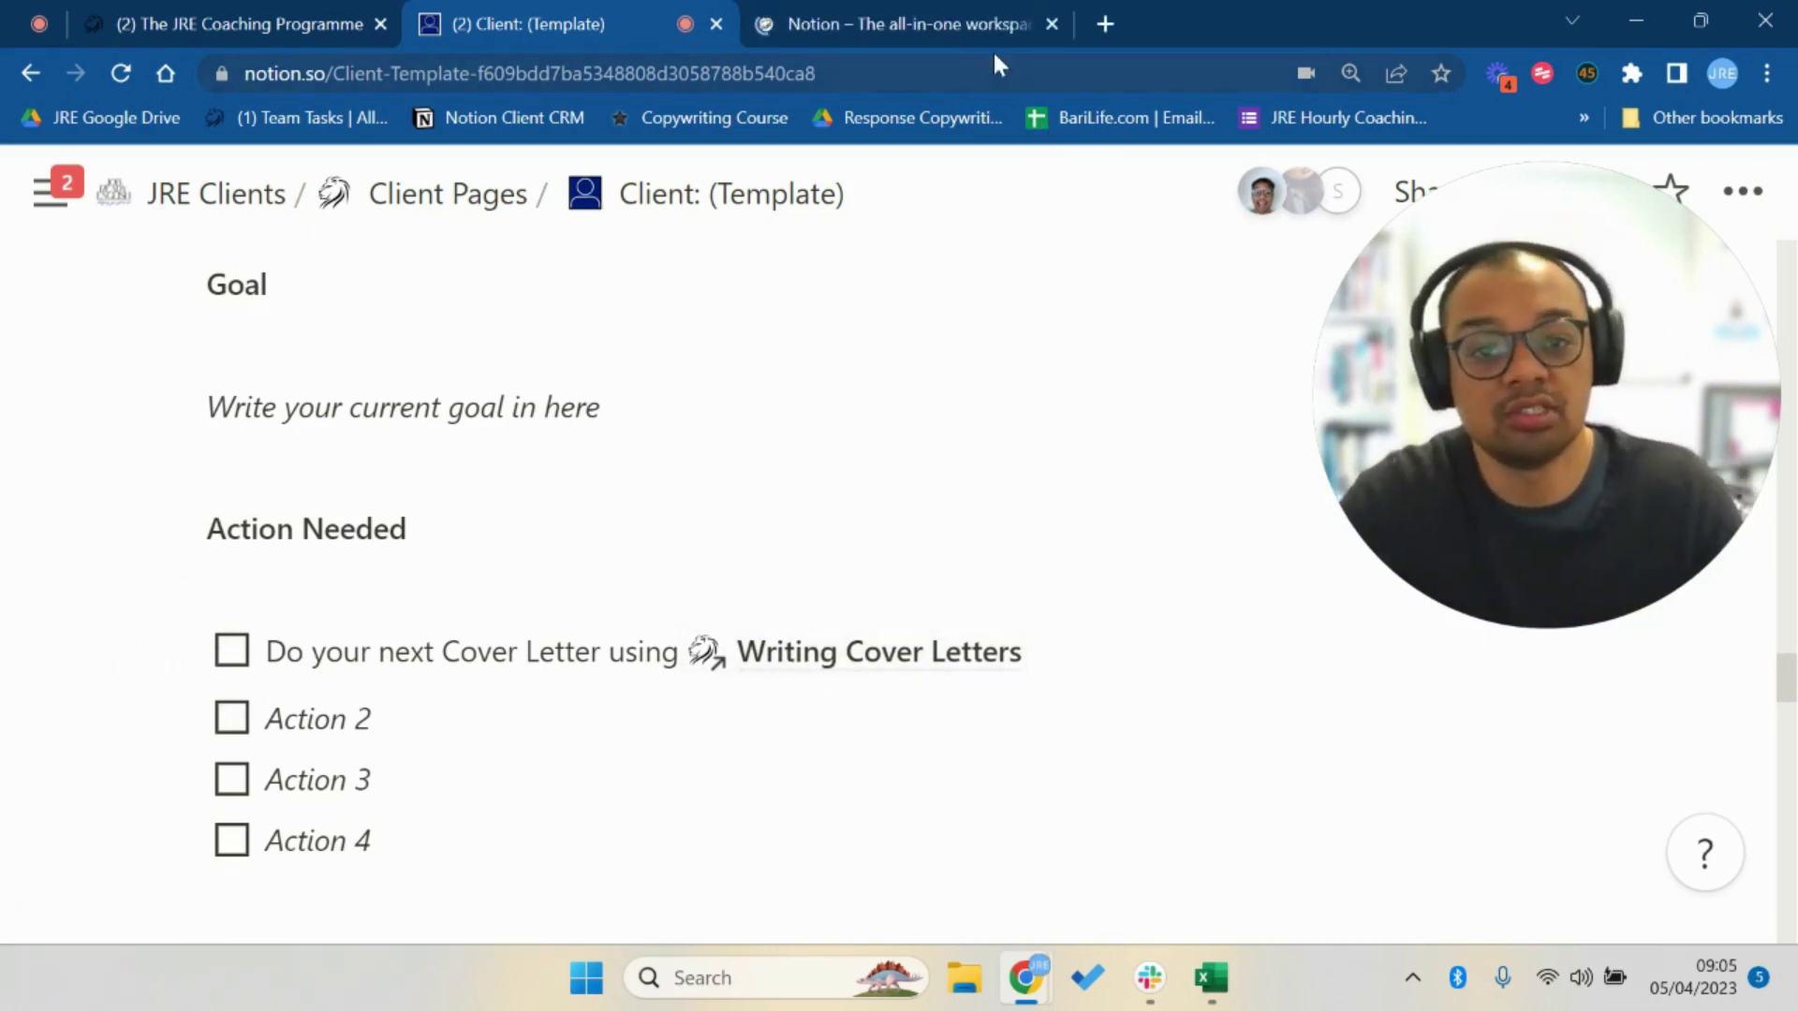
pyautogui.click(937, 26)
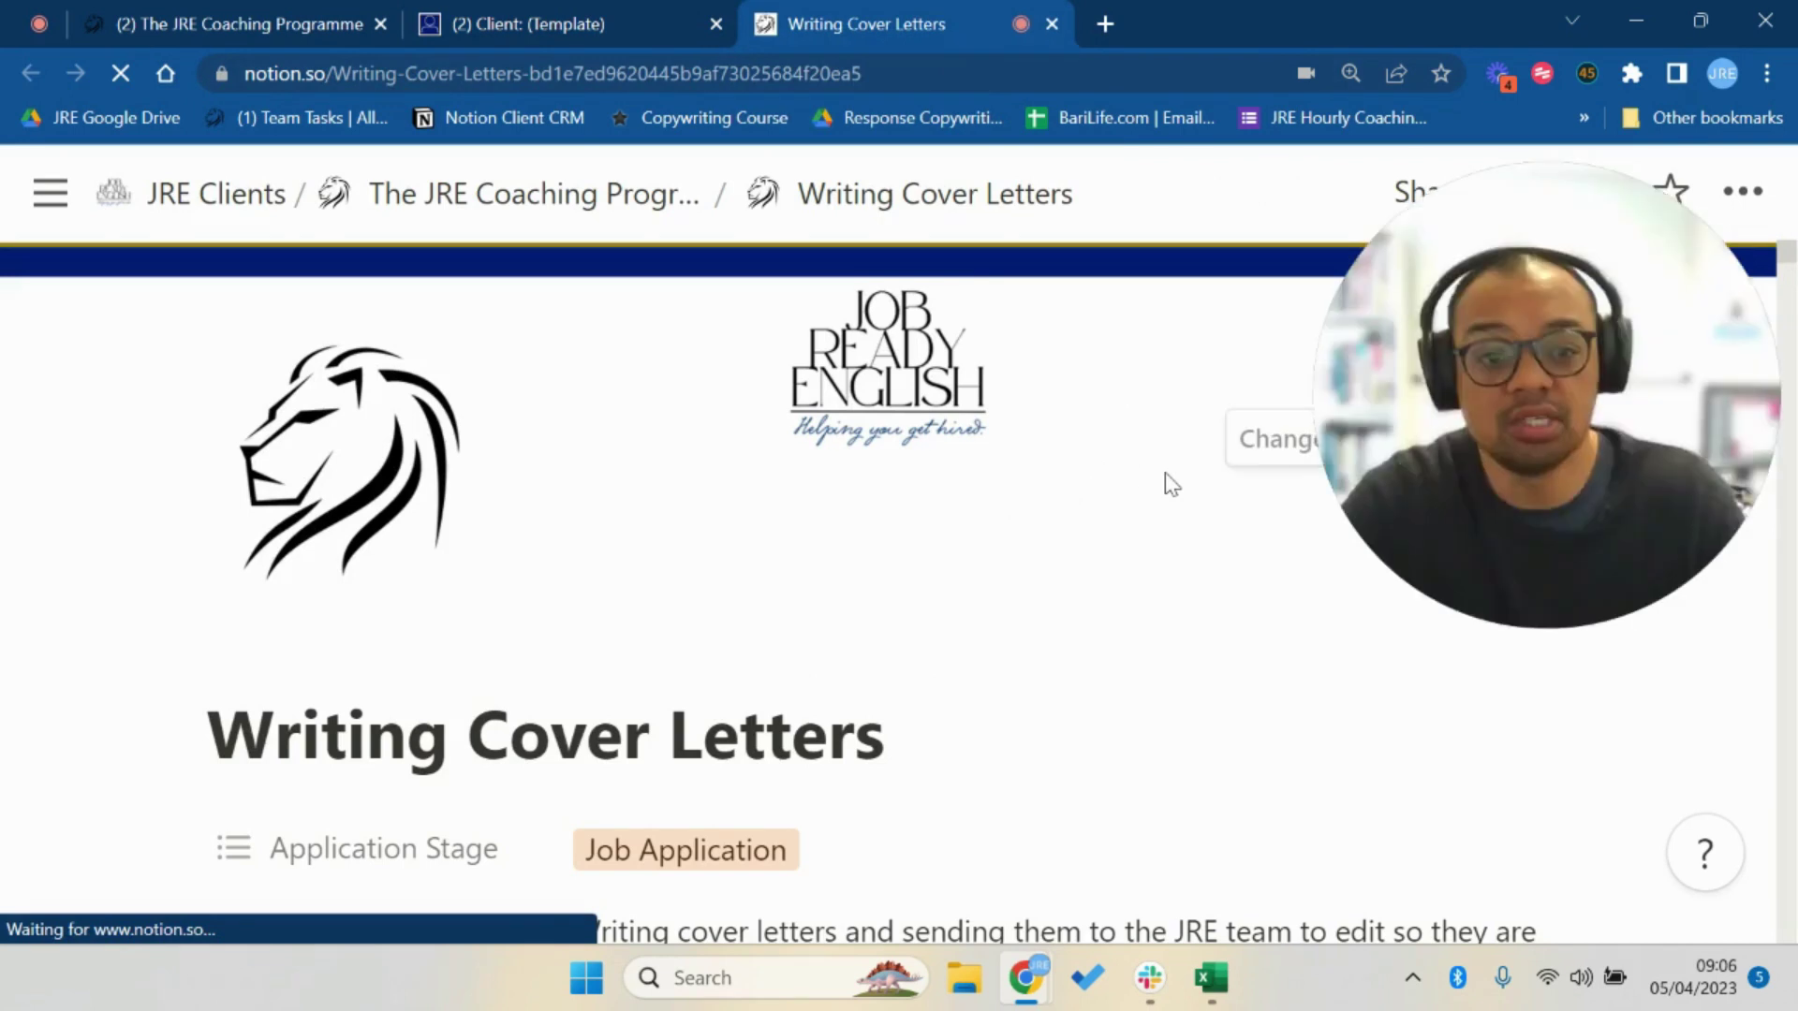
pyautogui.scroll(-5, 1171, 484)
pyautogui.scroll(-1, 1170, 479)
pyautogui.scroll(-4, 1168, 473)
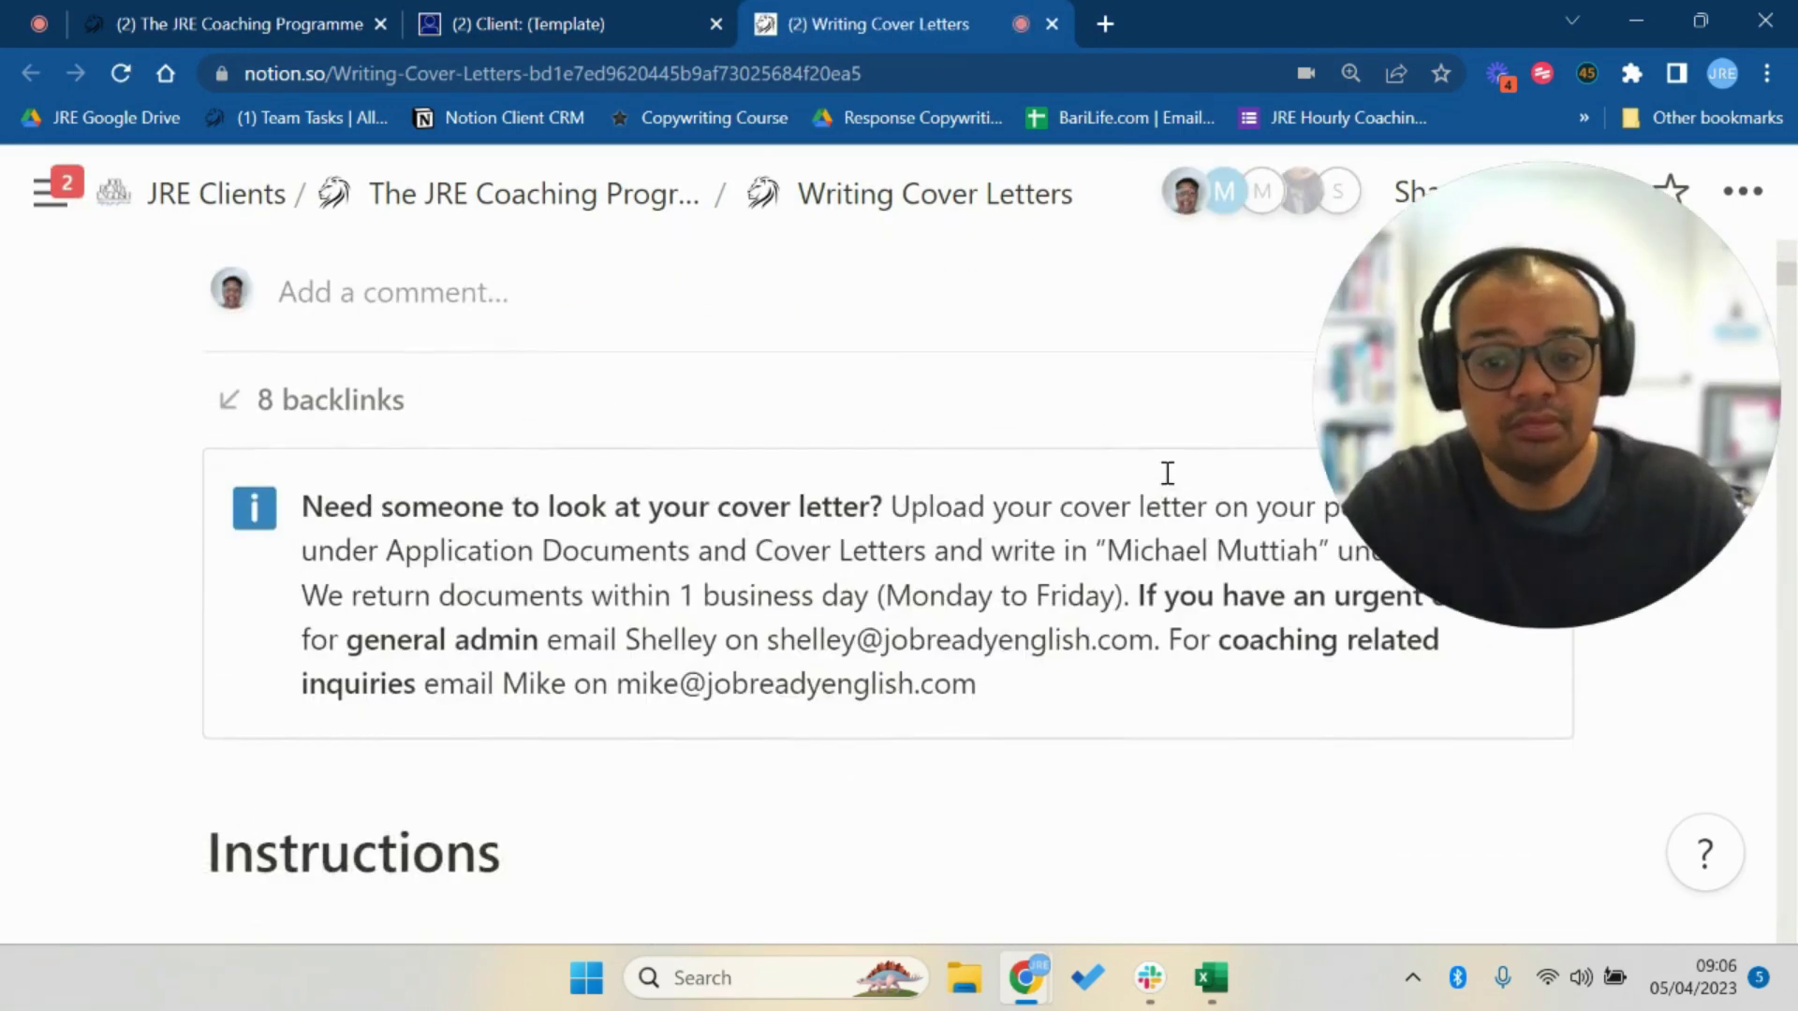
pyautogui.scroll(-8, 1217, 571)
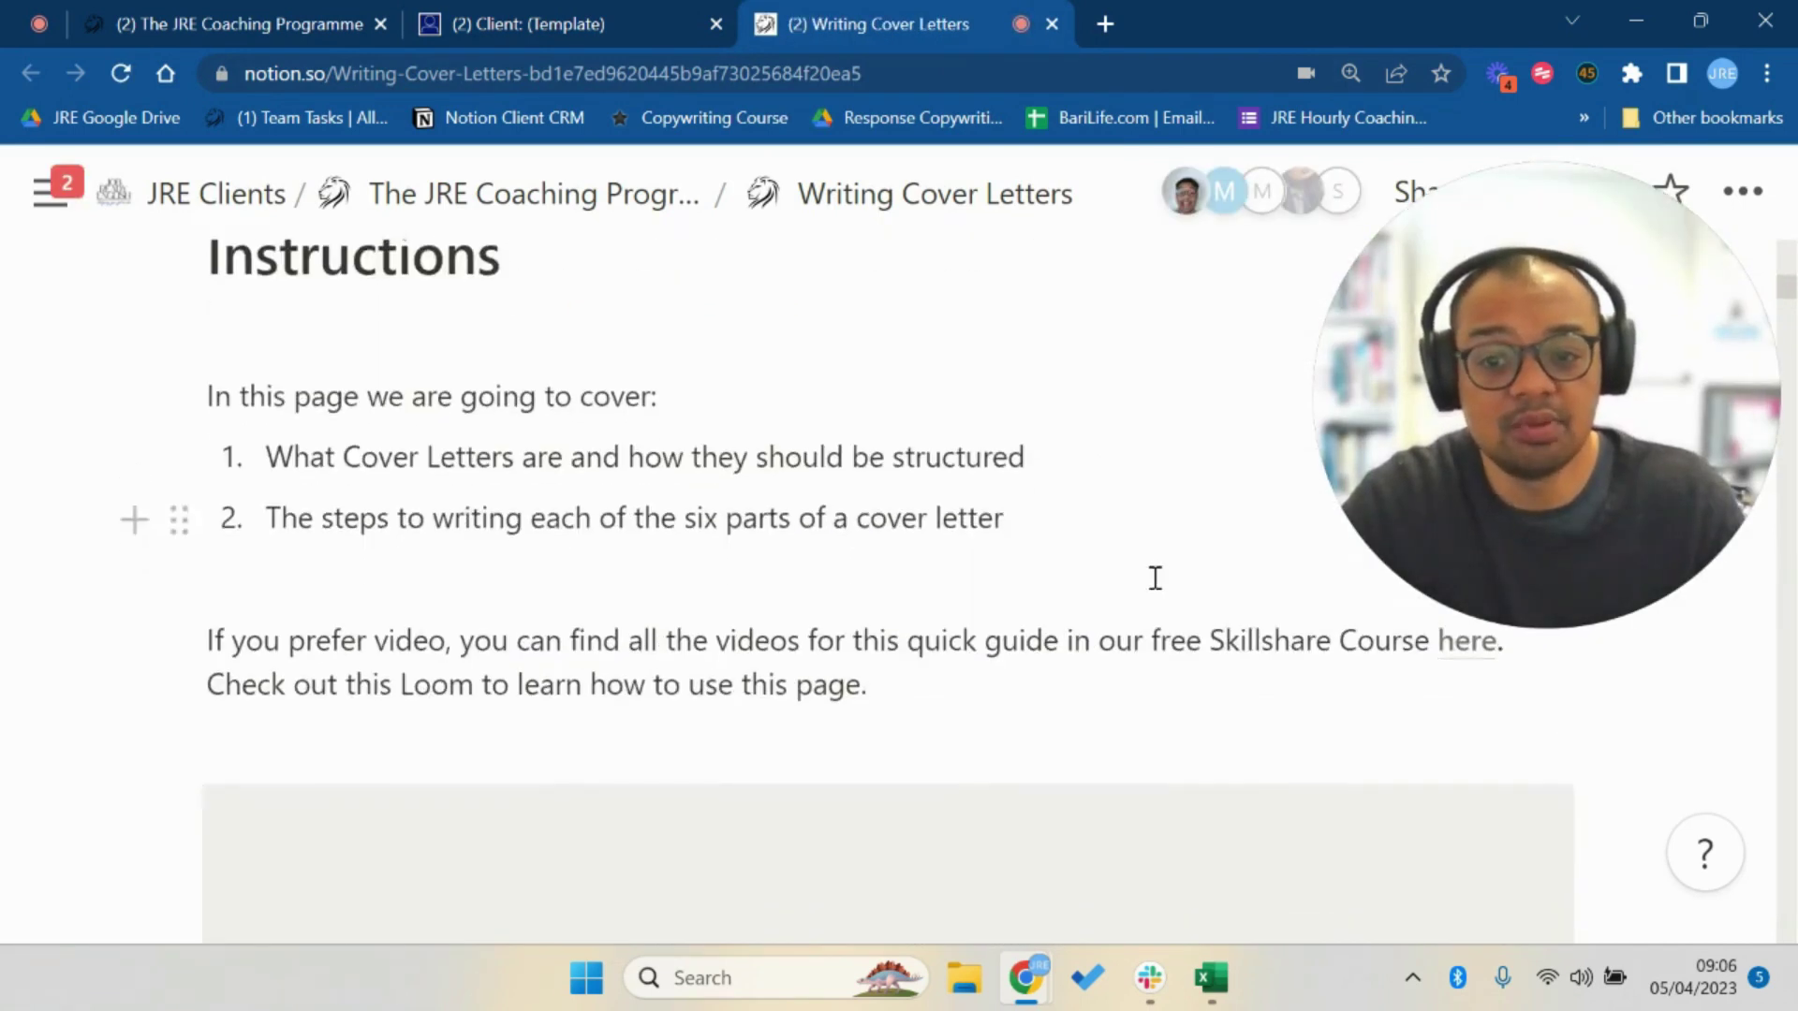
pyautogui.scroll(-3, 1156, 578)
pyautogui.scroll(3, 1160, 574)
pyautogui.scroll(-8, 1160, 562)
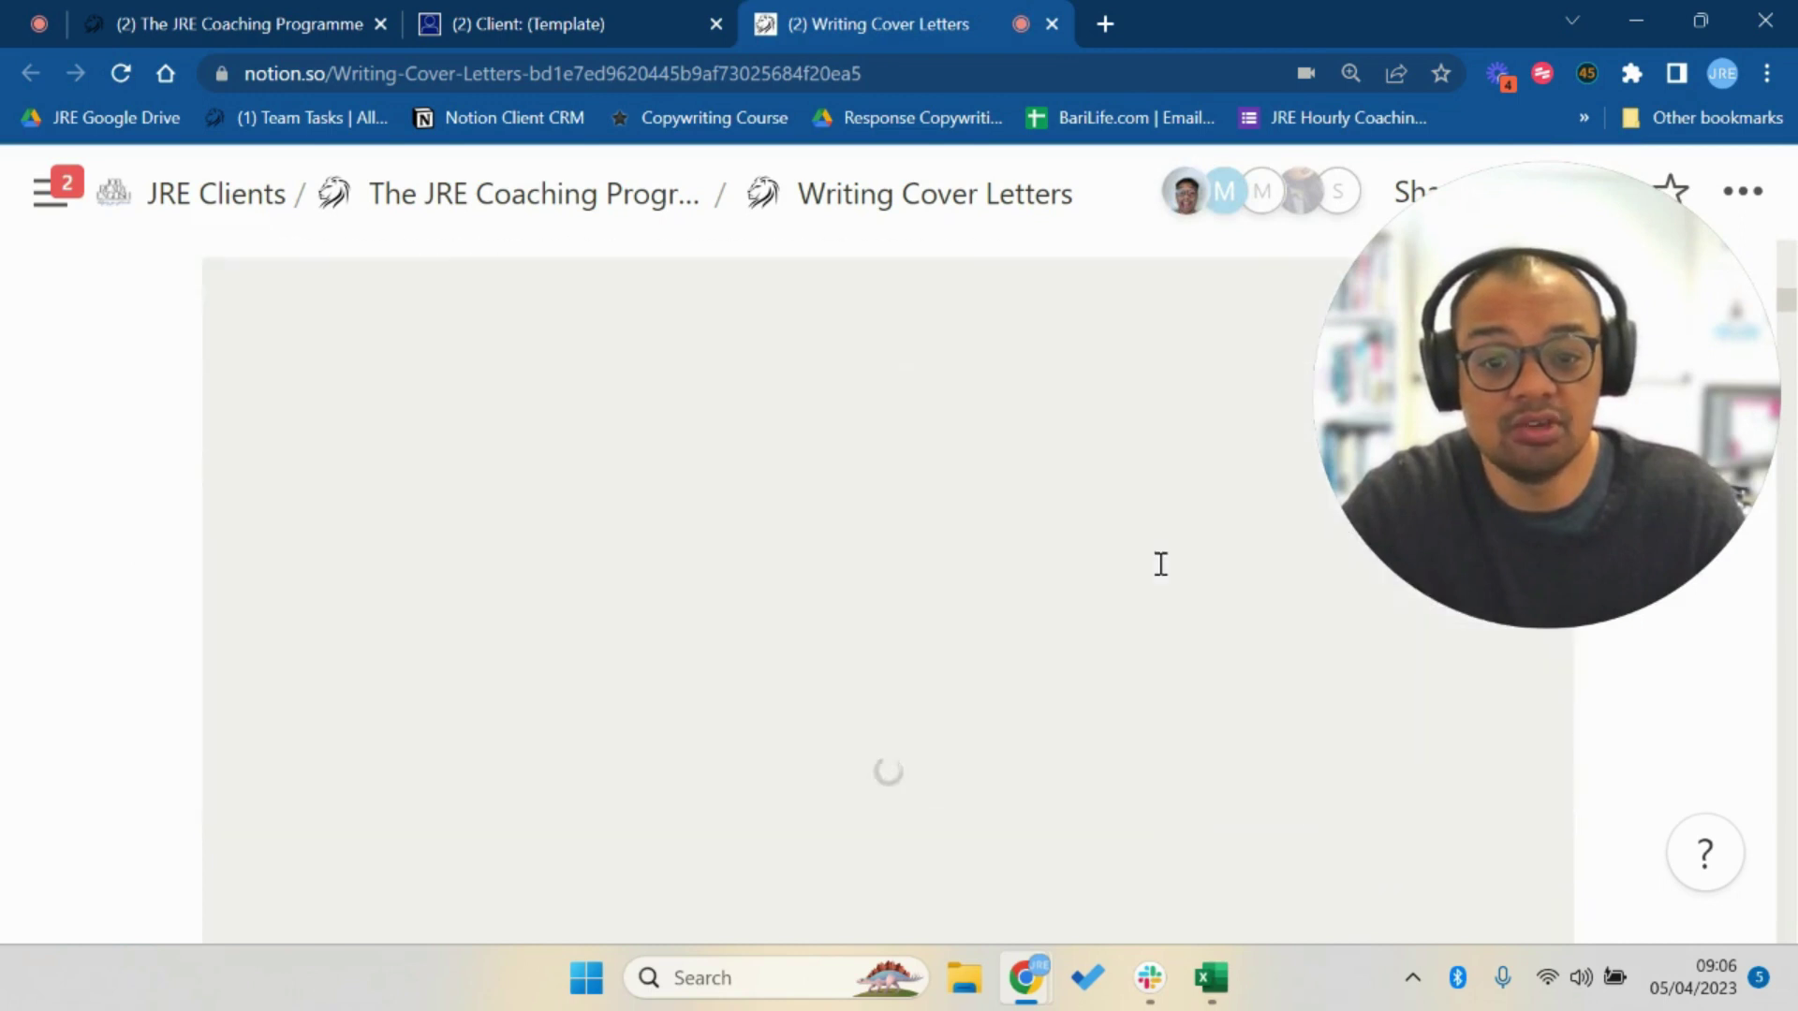
pyautogui.scroll(-2, 1160, 564)
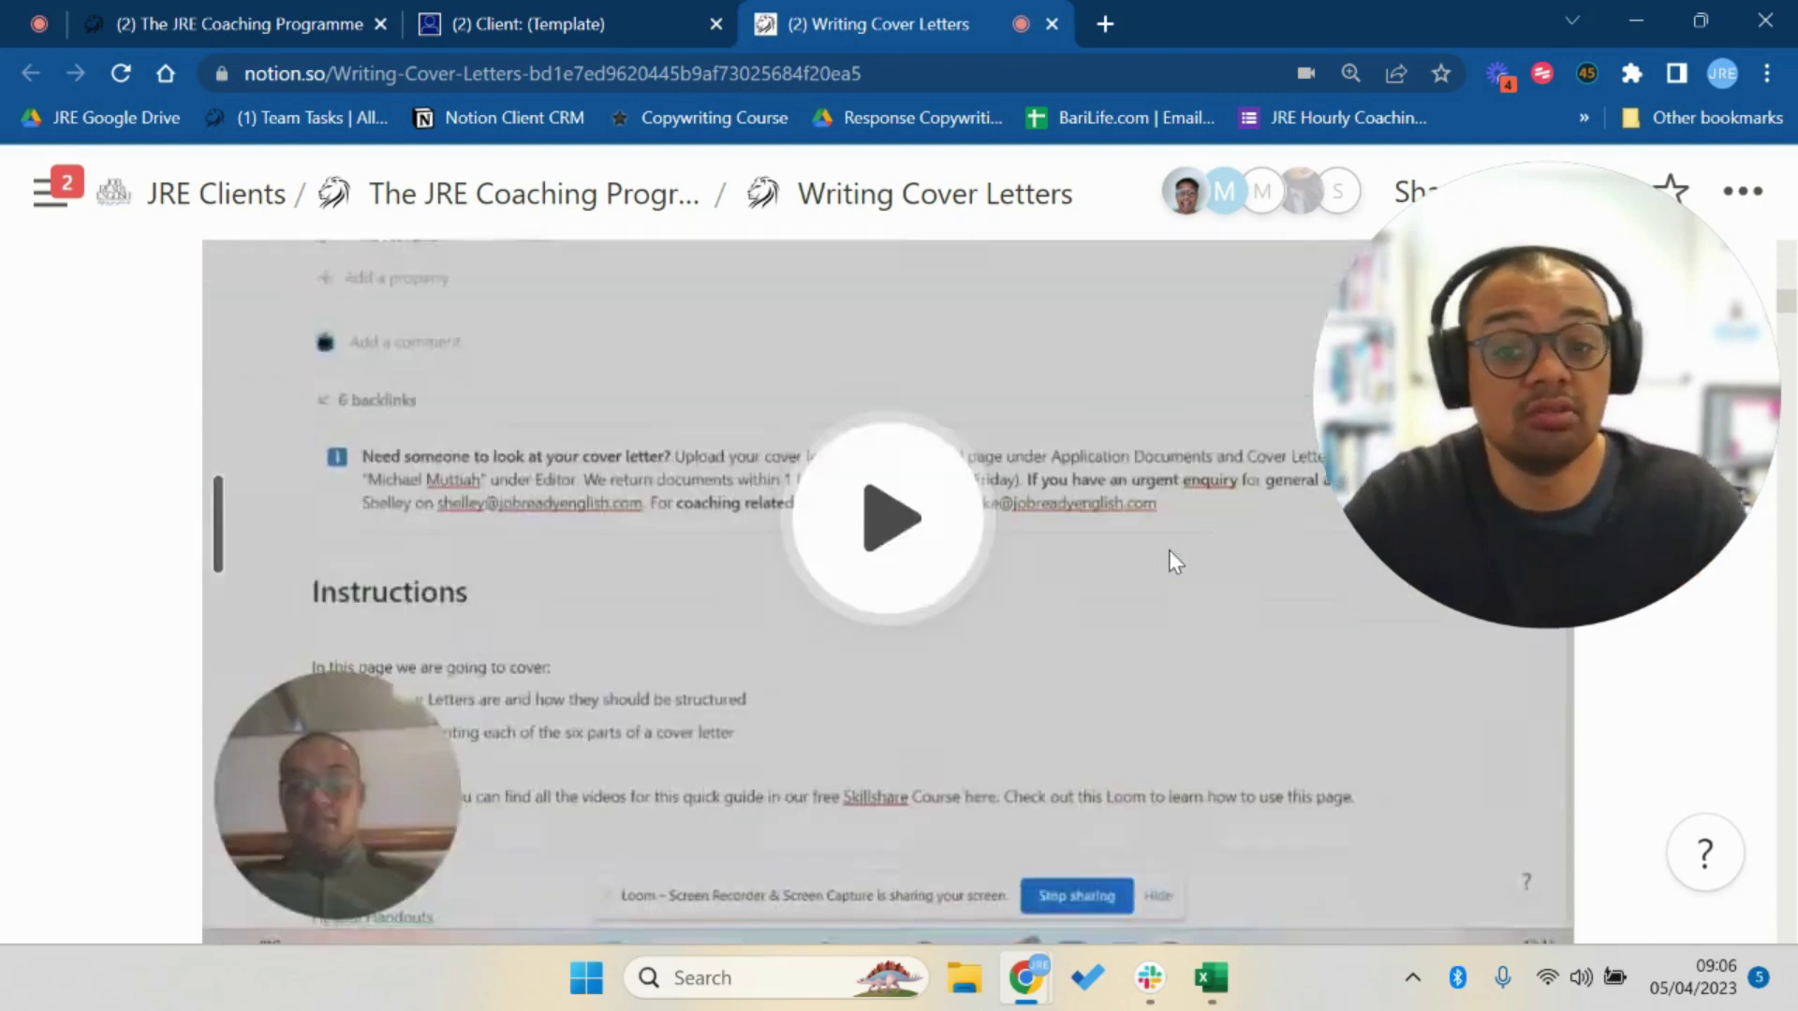
pyautogui.scroll(-5, 1170, 544)
pyautogui.scroll(-2, 918, 637)
pyautogui.scroll(-3, 543, 627)
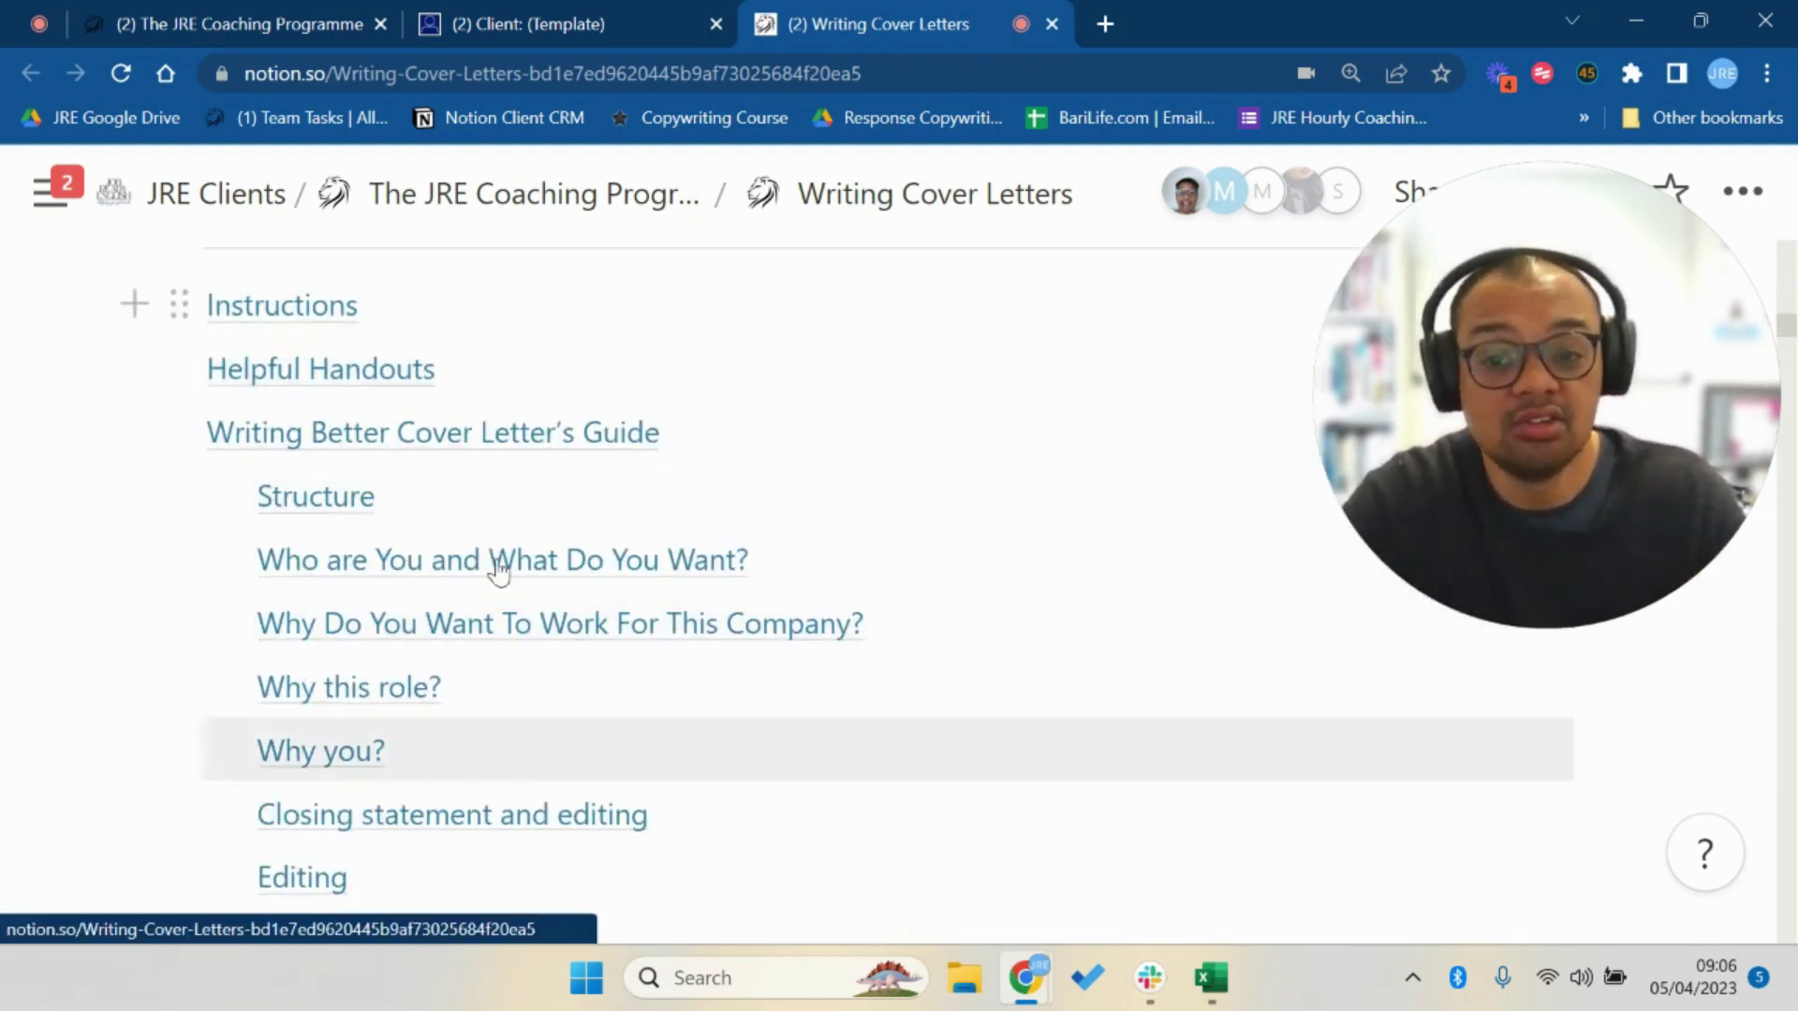
pyautogui.scroll(-4, 679, 618)
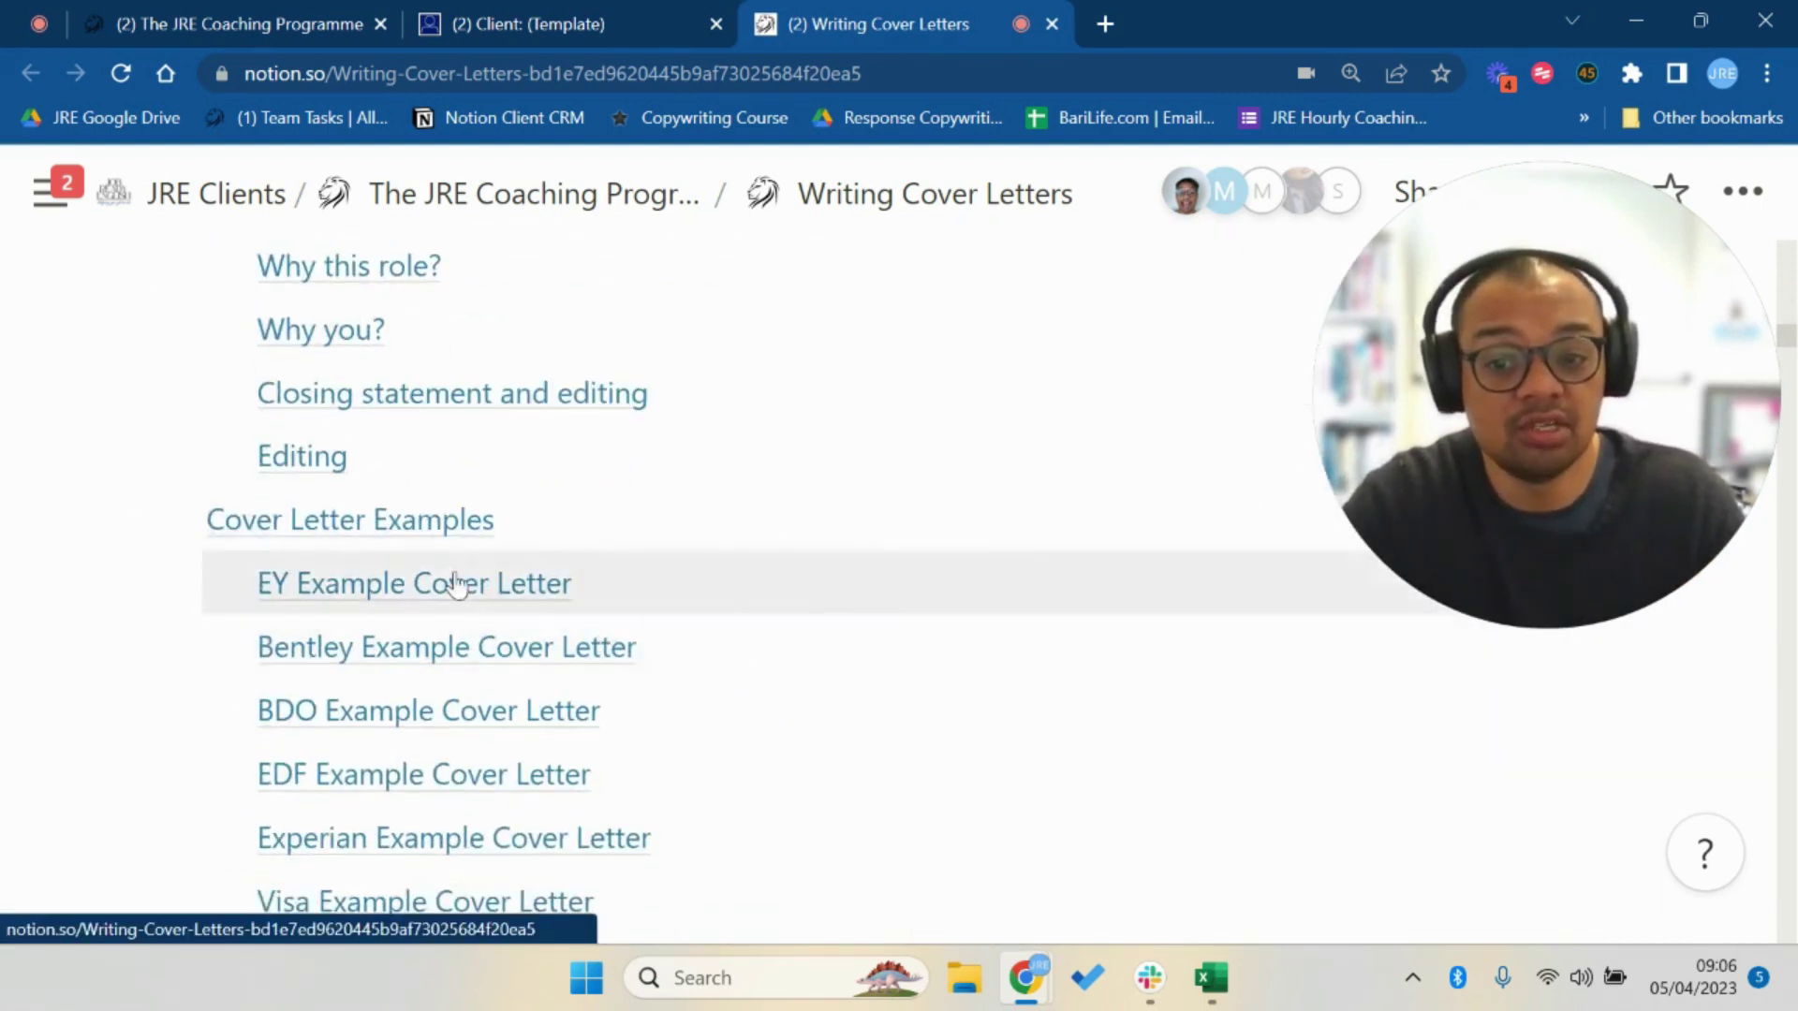
pyautogui.scroll(-1, 609, 617)
pyautogui.scroll(-2, 746, 646)
pyautogui.scroll(-3, 711, 674)
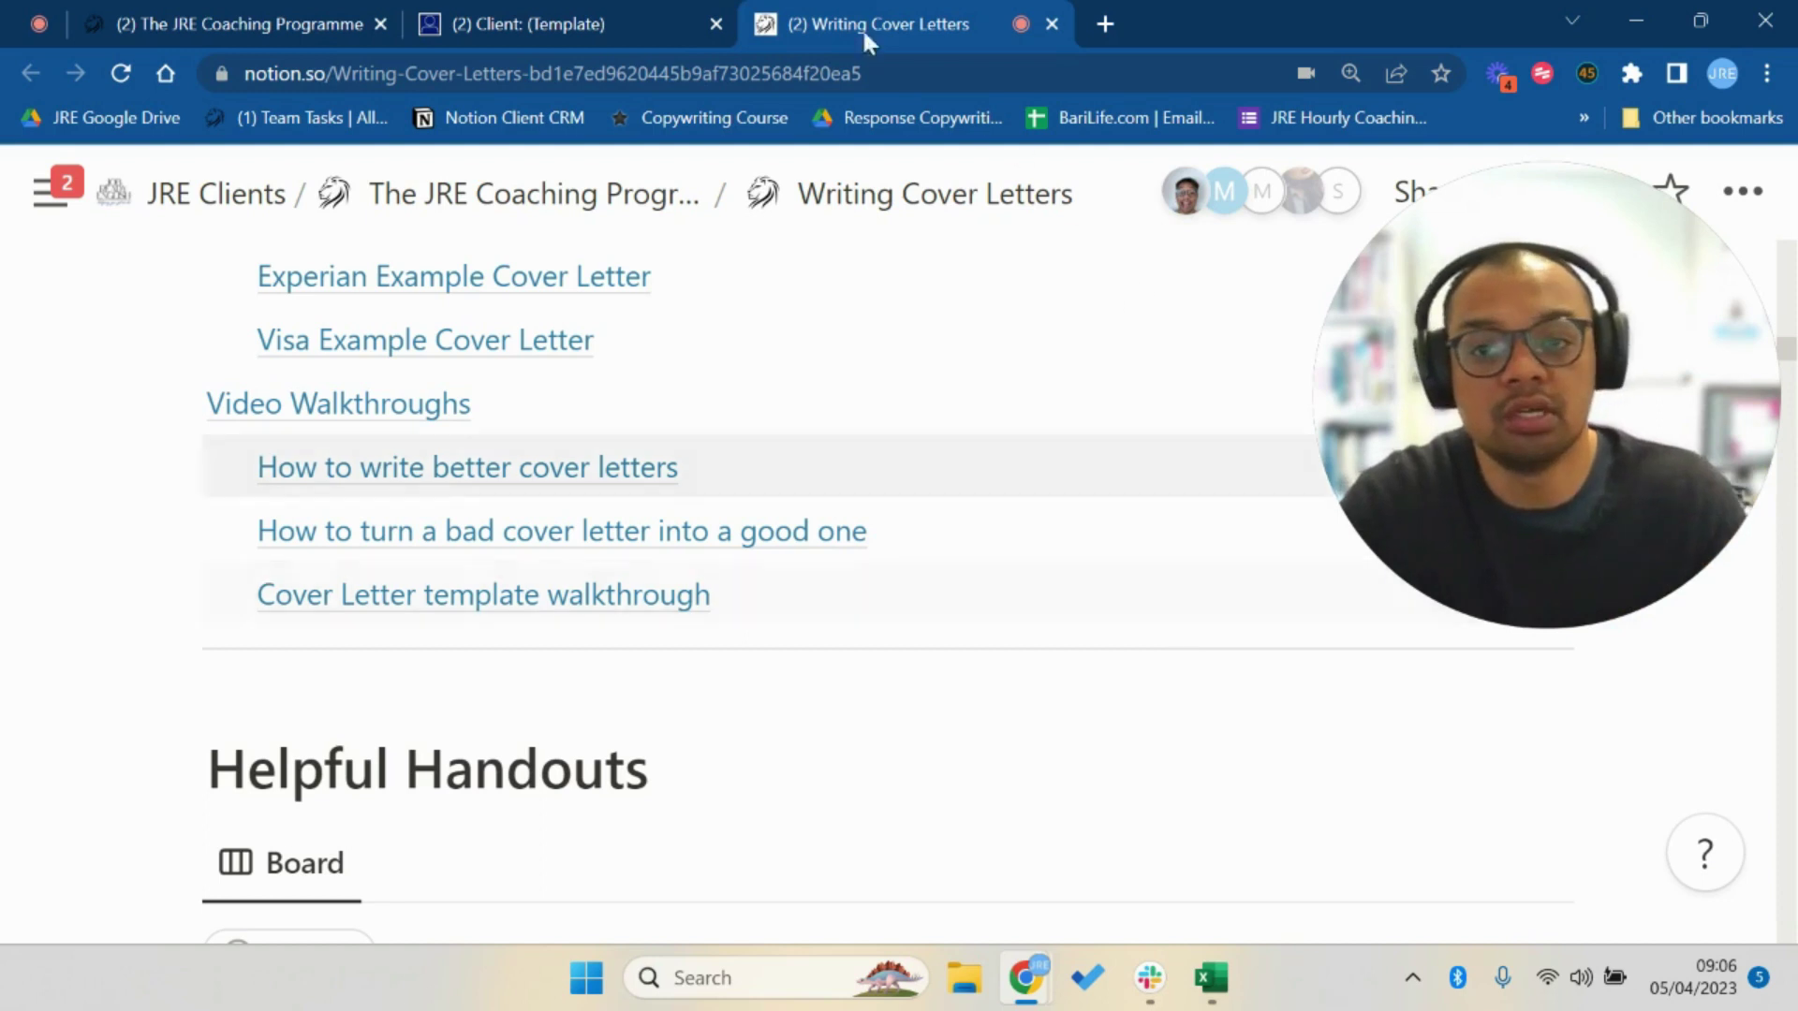
# Return to the client template and scroll past Action Steps and Milestones to the Helpful Handouts board
pyautogui.click(668, 13)
pyautogui.scroll(-2, 1007, 511)
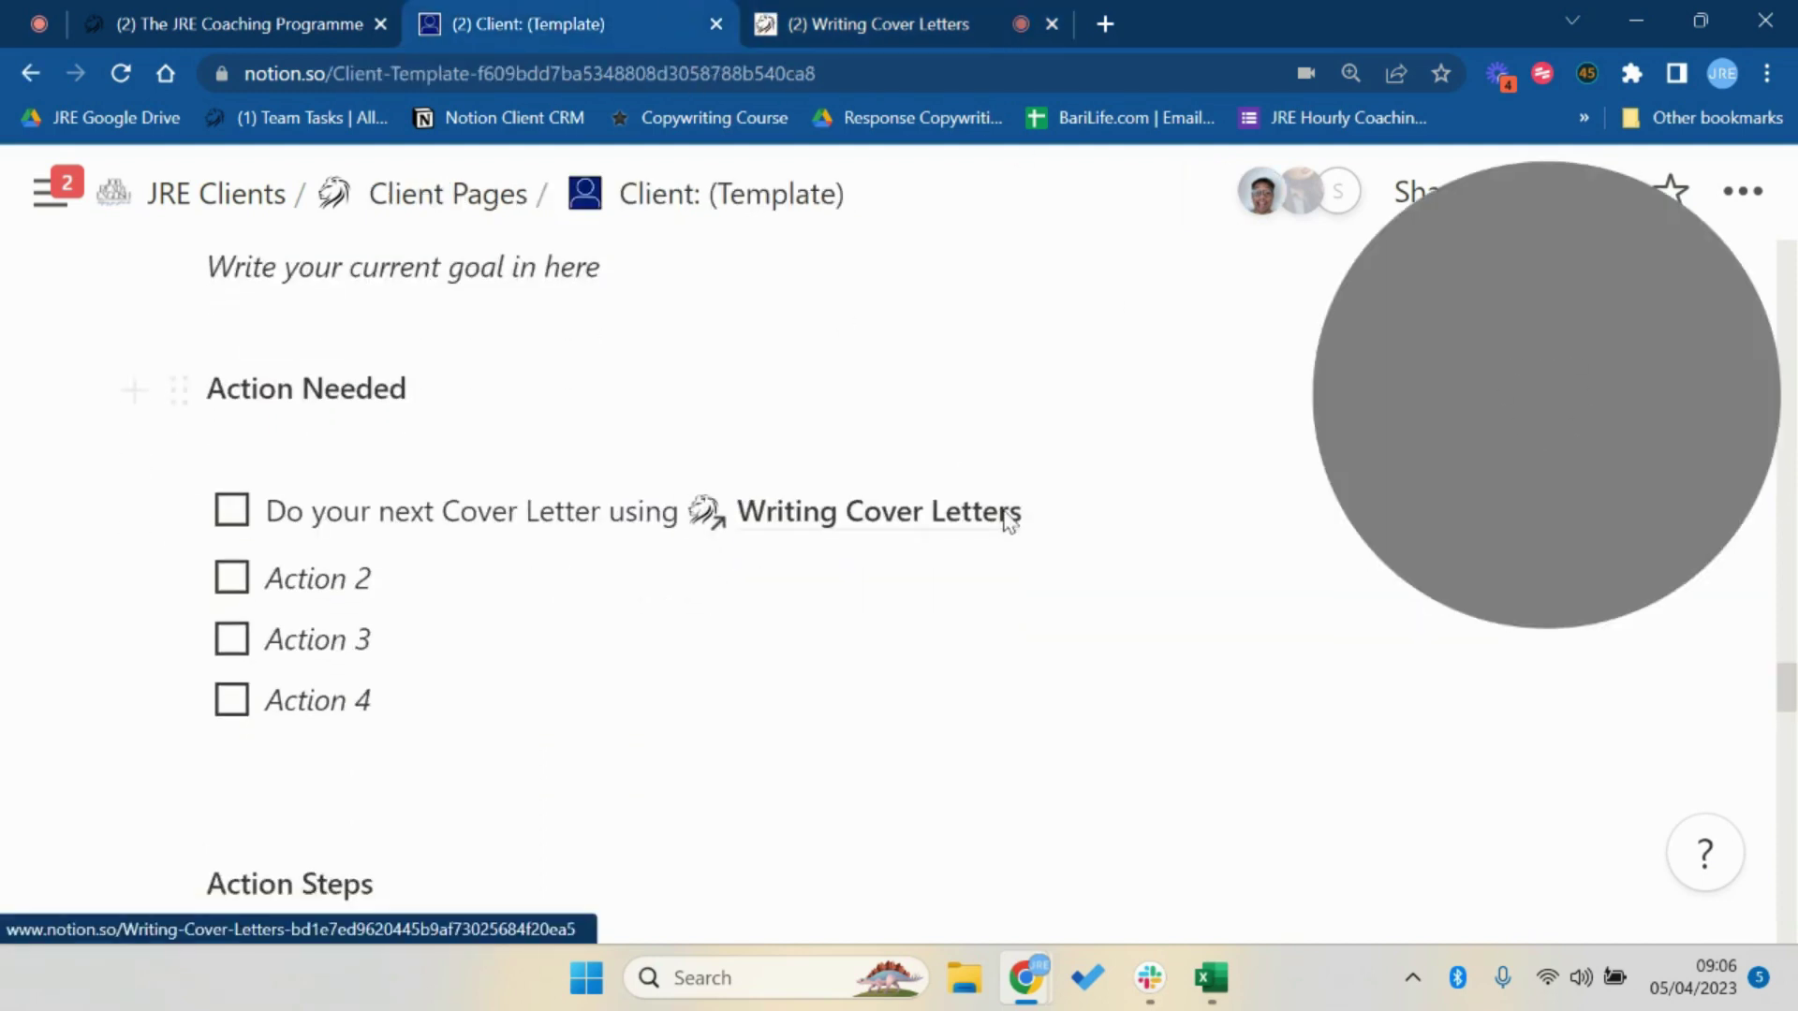
pyautogui.scroll(-4, 936, 562)
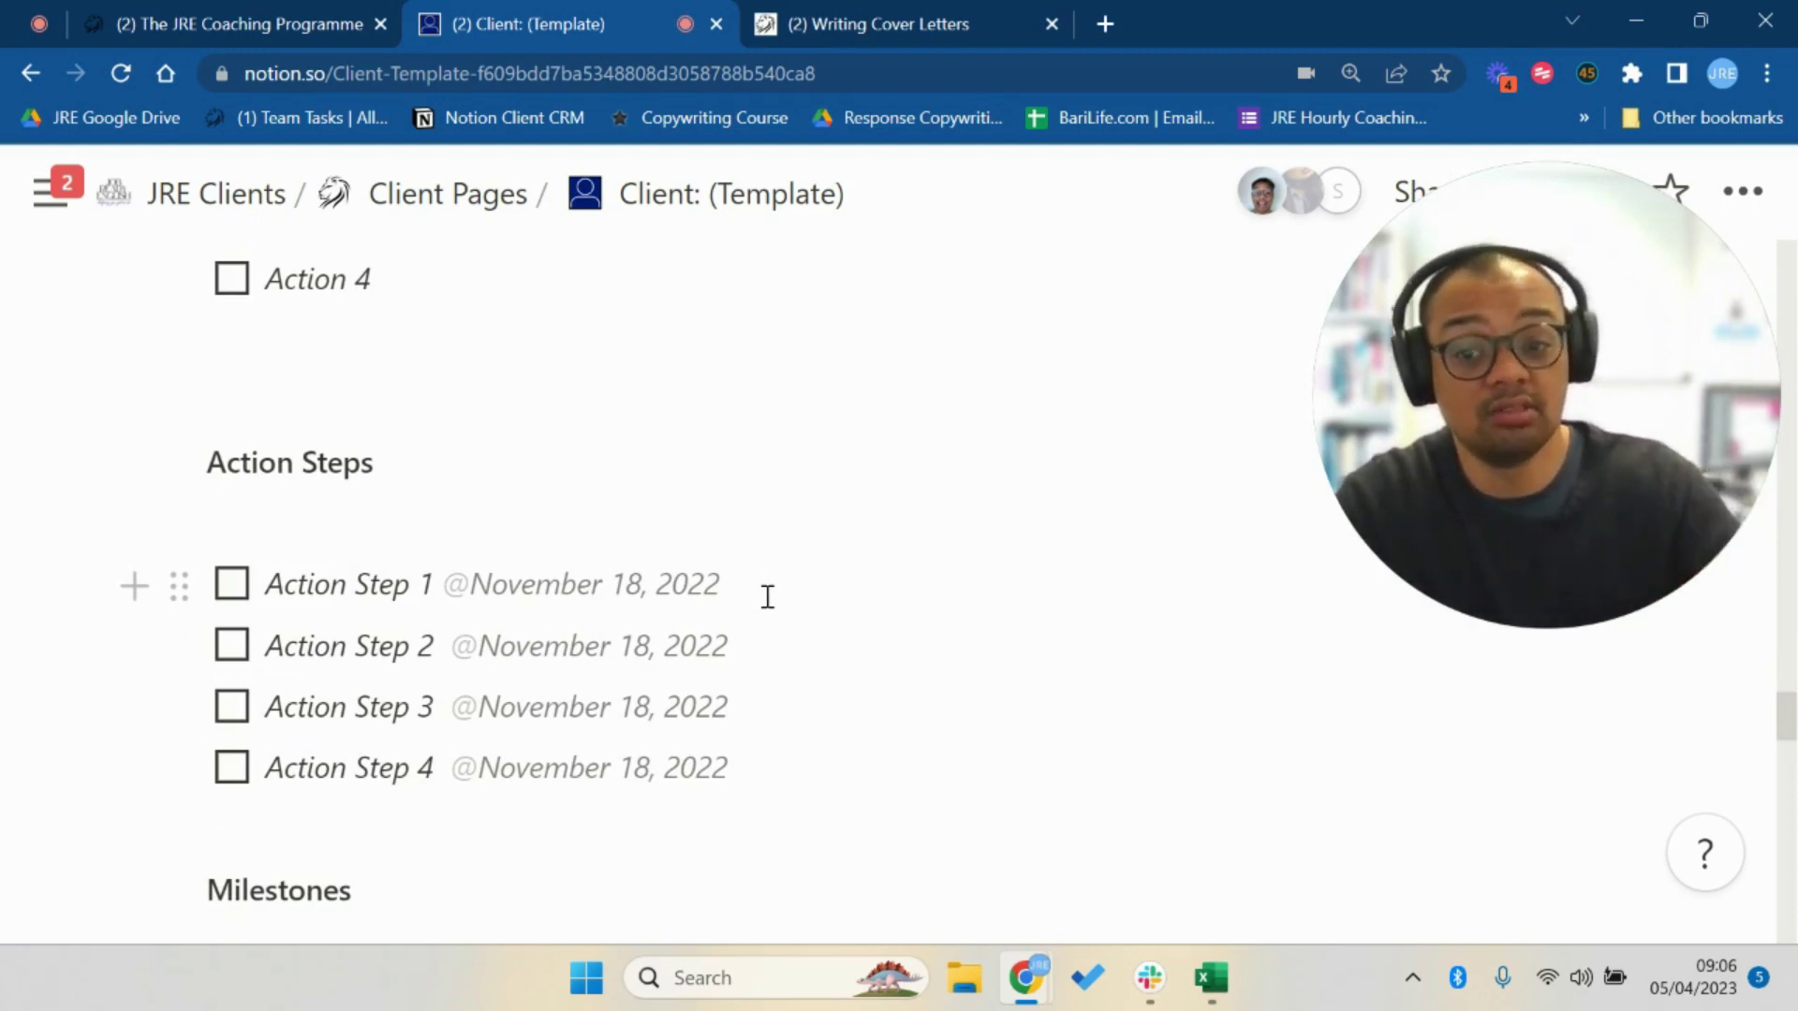
pyautogui.scroll(-3, 769, 596)
pyautogui.scroll(-1, 769, 596)
pyautogui.scroll(-2, 769, 596)
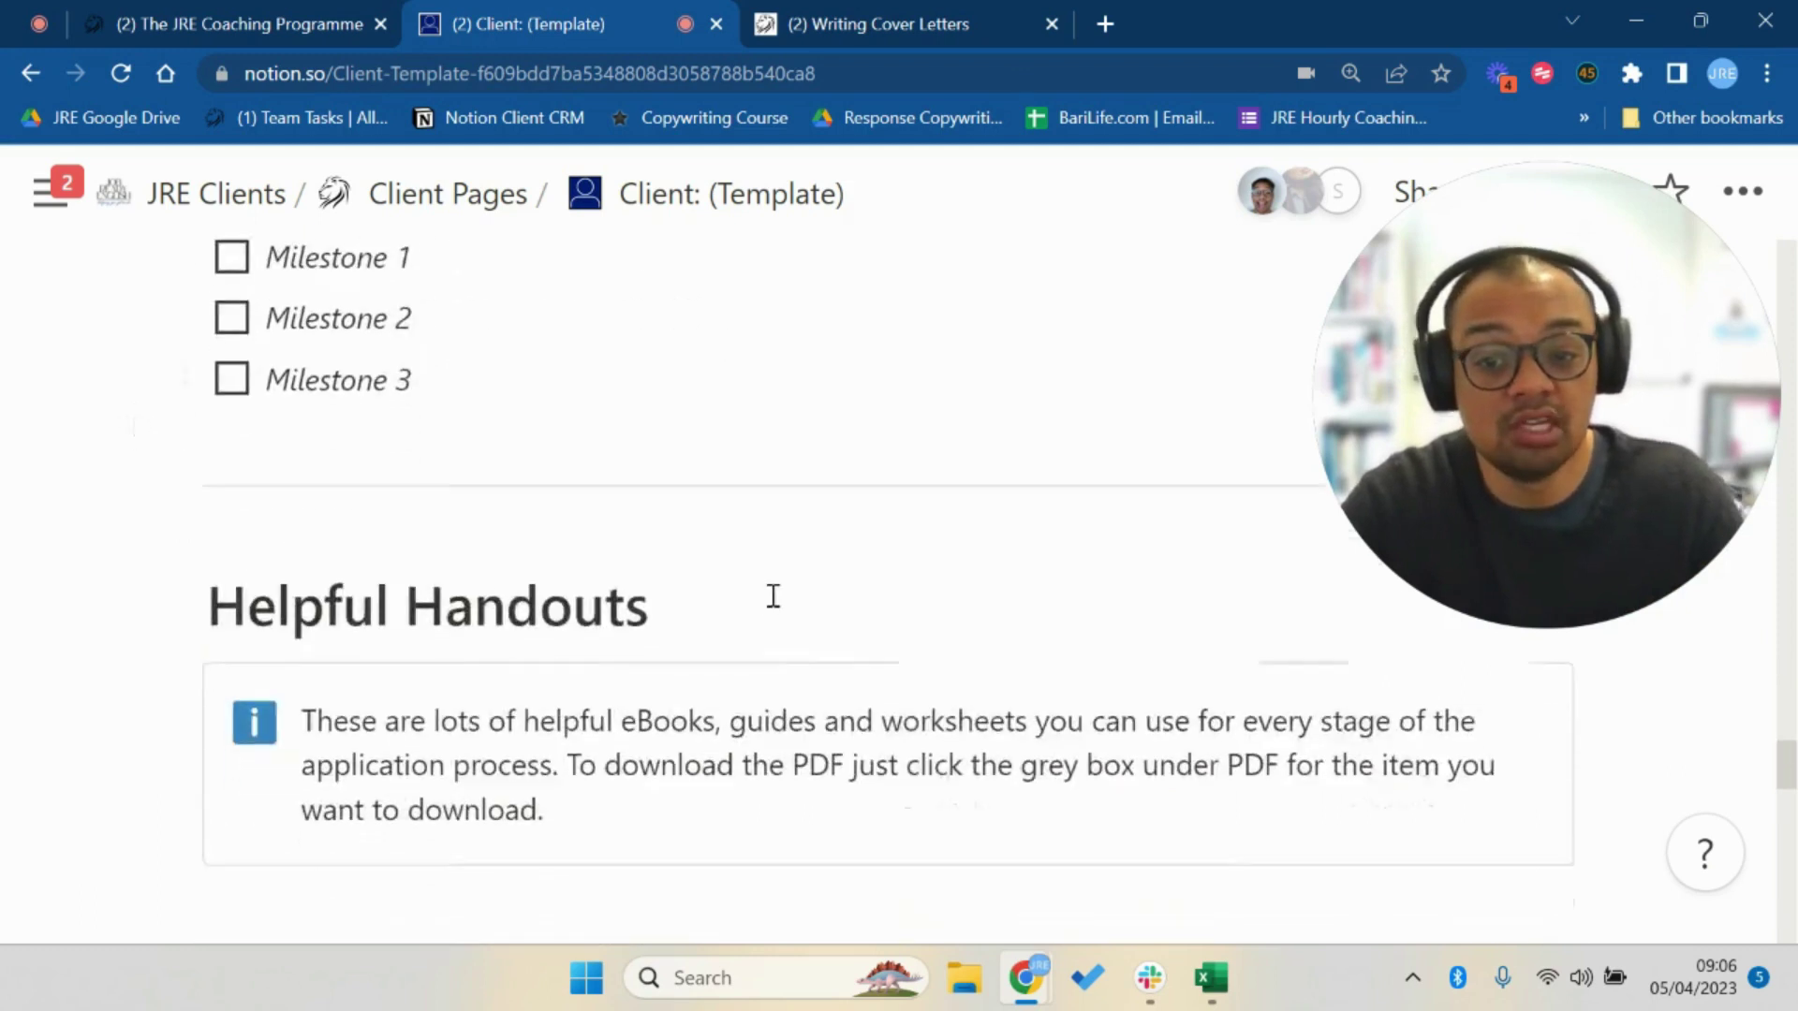
pyautogui.scroll(-4, 770, 604)
pyautogui.scroll(4, 778, 567)
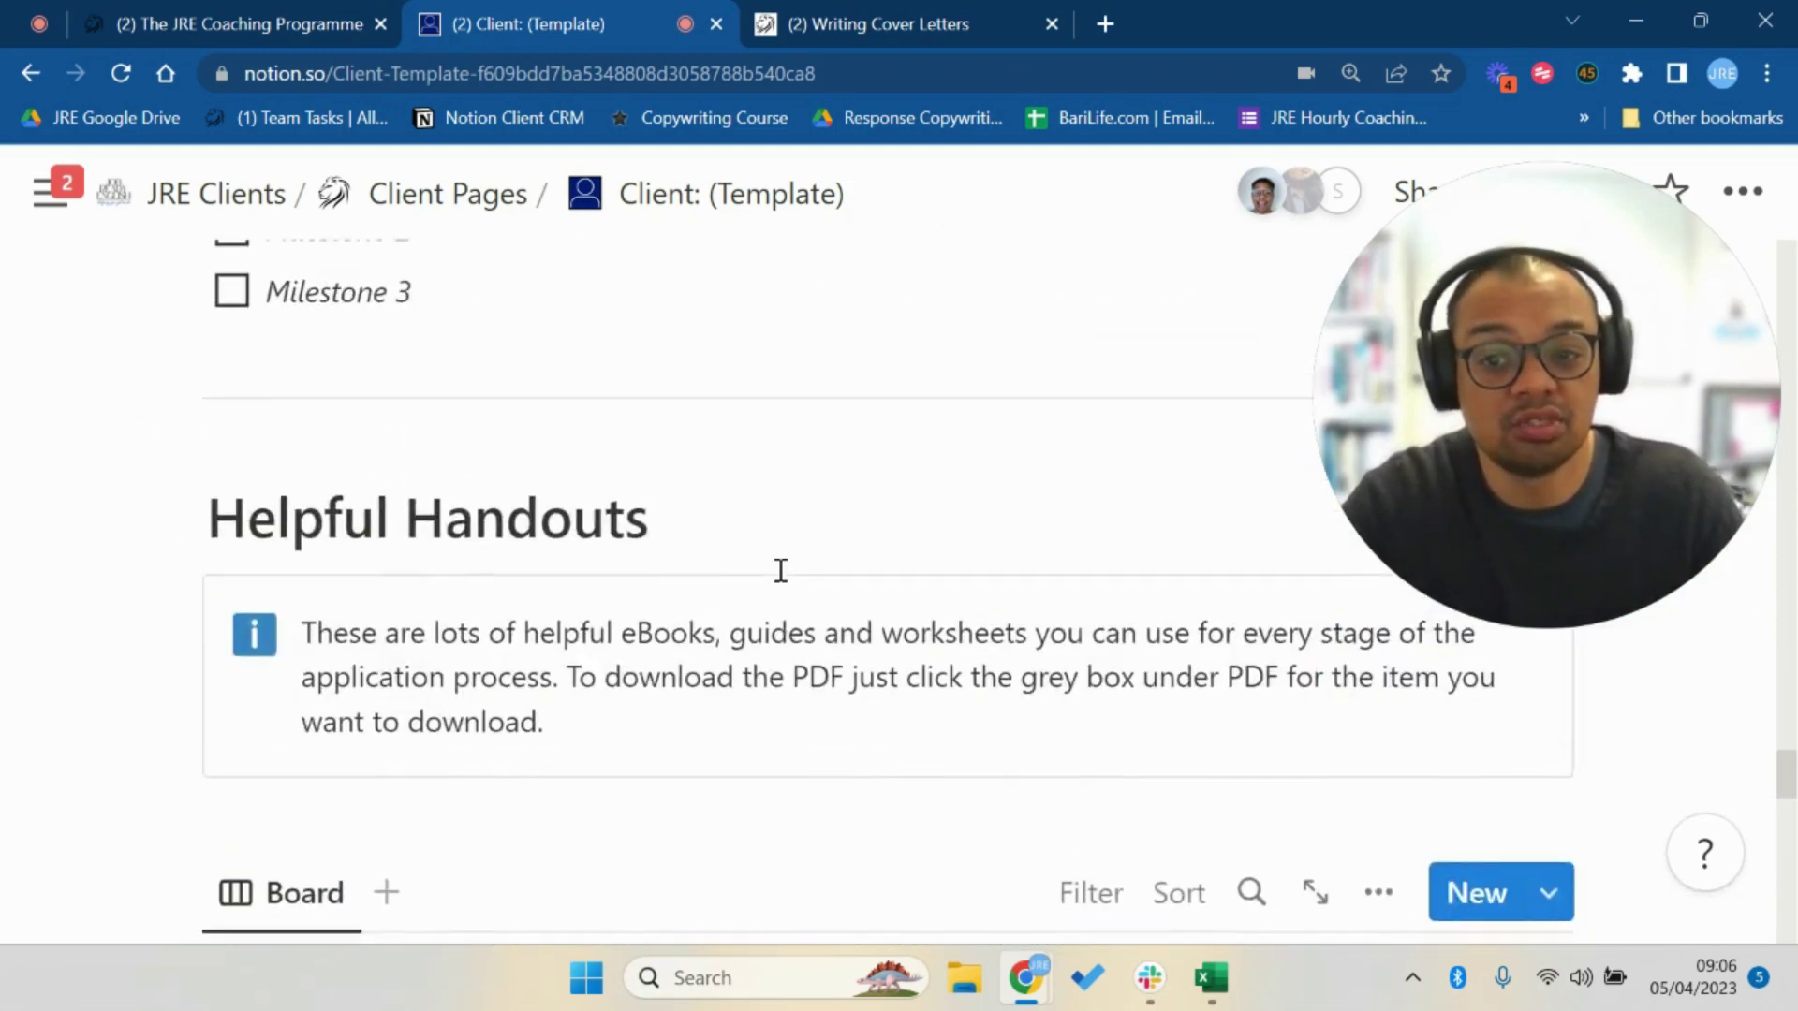
pyautogui.scroll(-1, 778, 568)
pyautogui.scroll(-3, 786, 567)
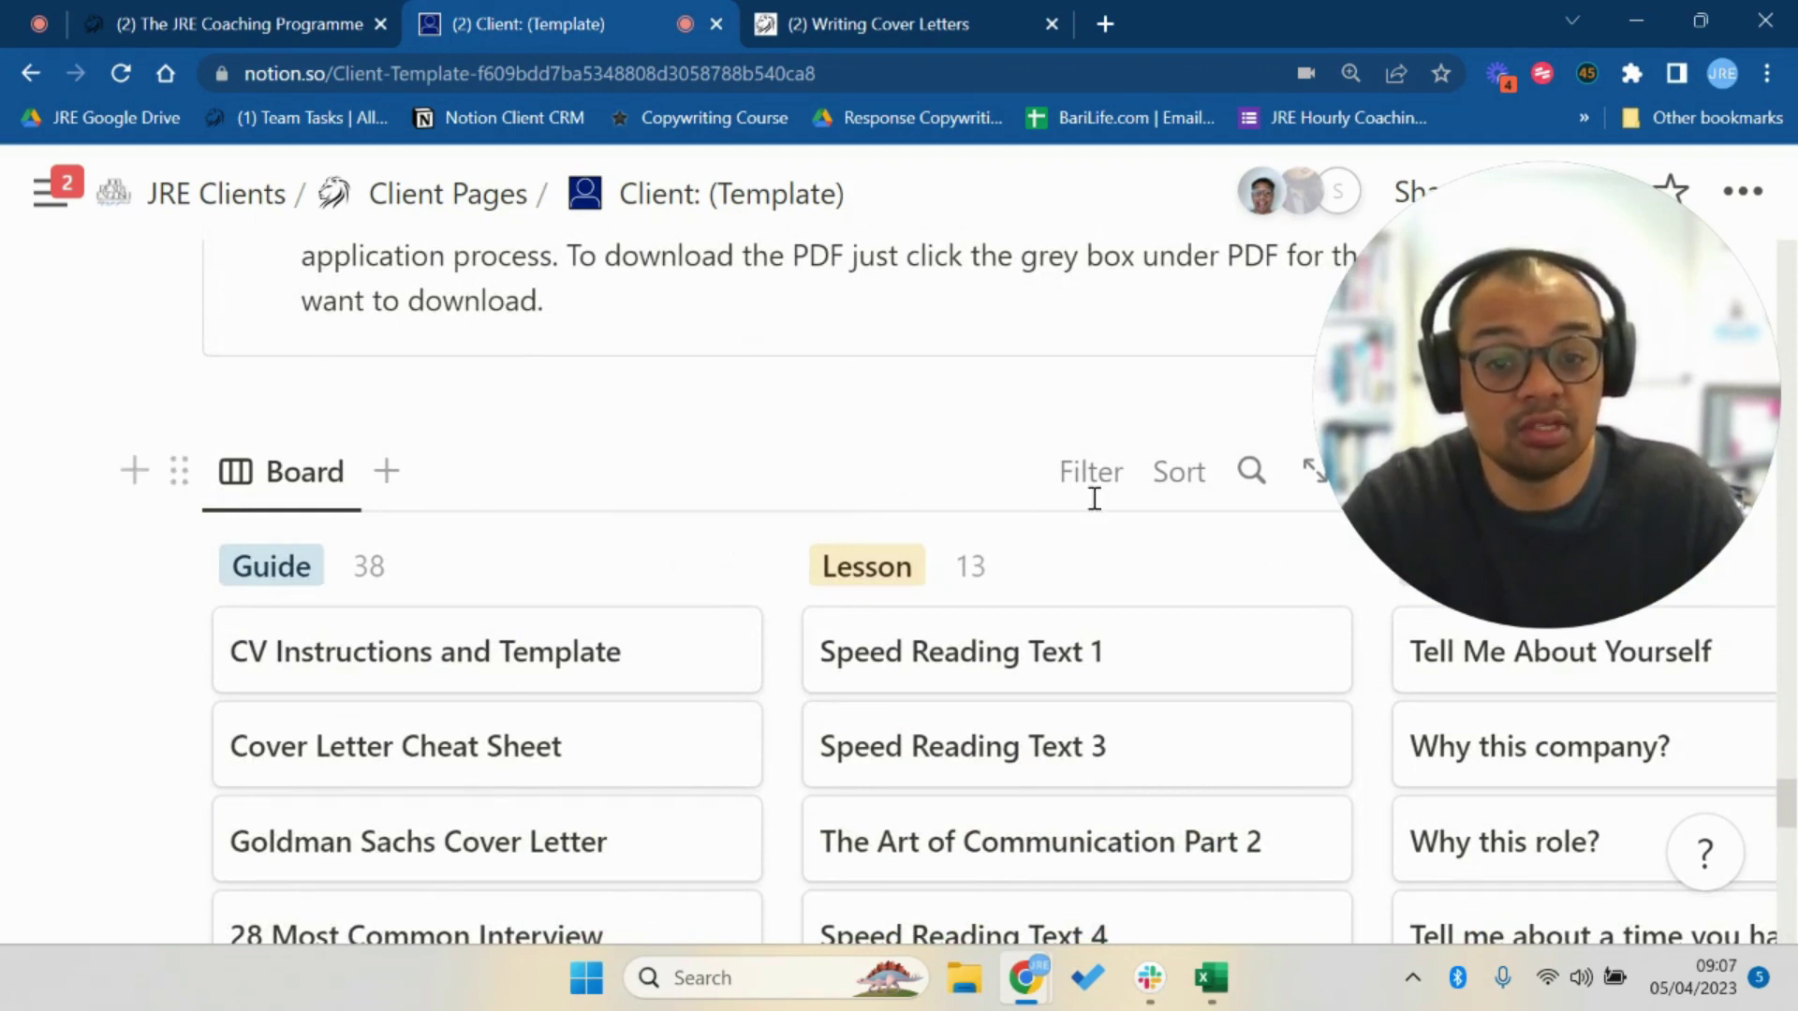
pyautogui.scroll(-2, 1217, 636)
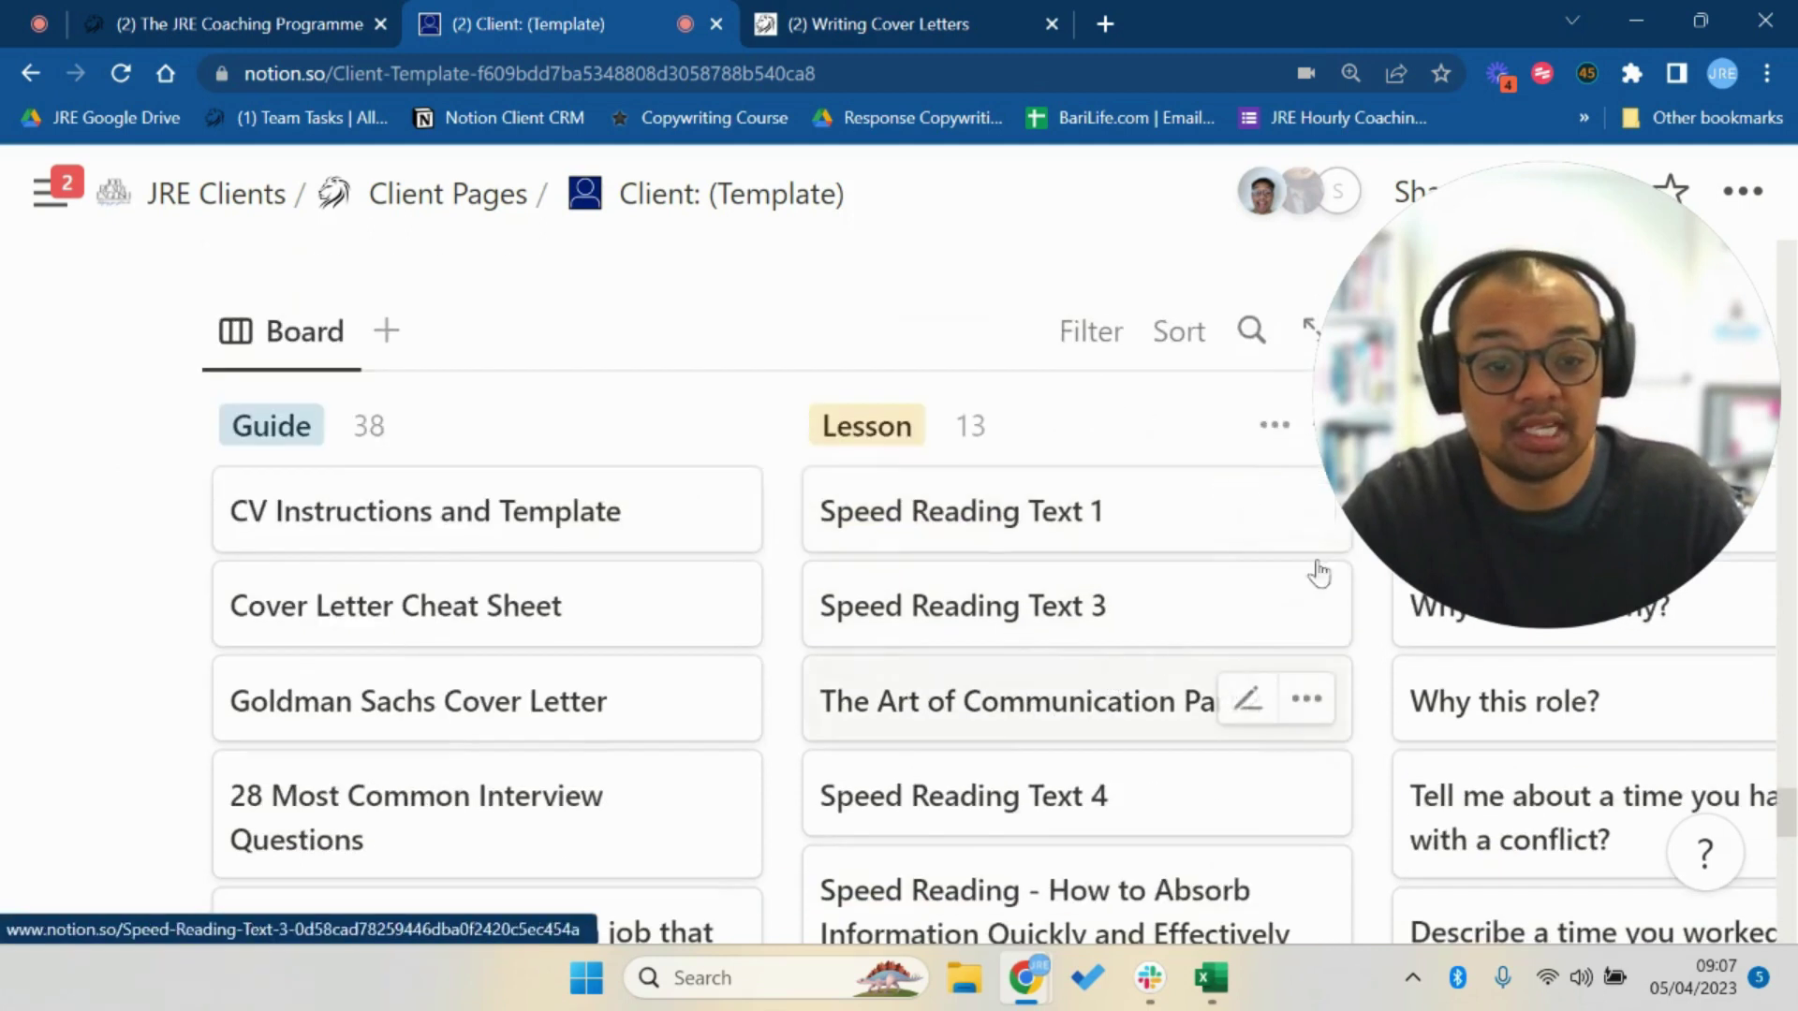
# Scroll the Guide, Lesson and Worksheet board sideways, then continue down to Useful Pages Bookmarks
pyautogui.moveTo(1390, 459); pyautogui.dragTo(93, 458)
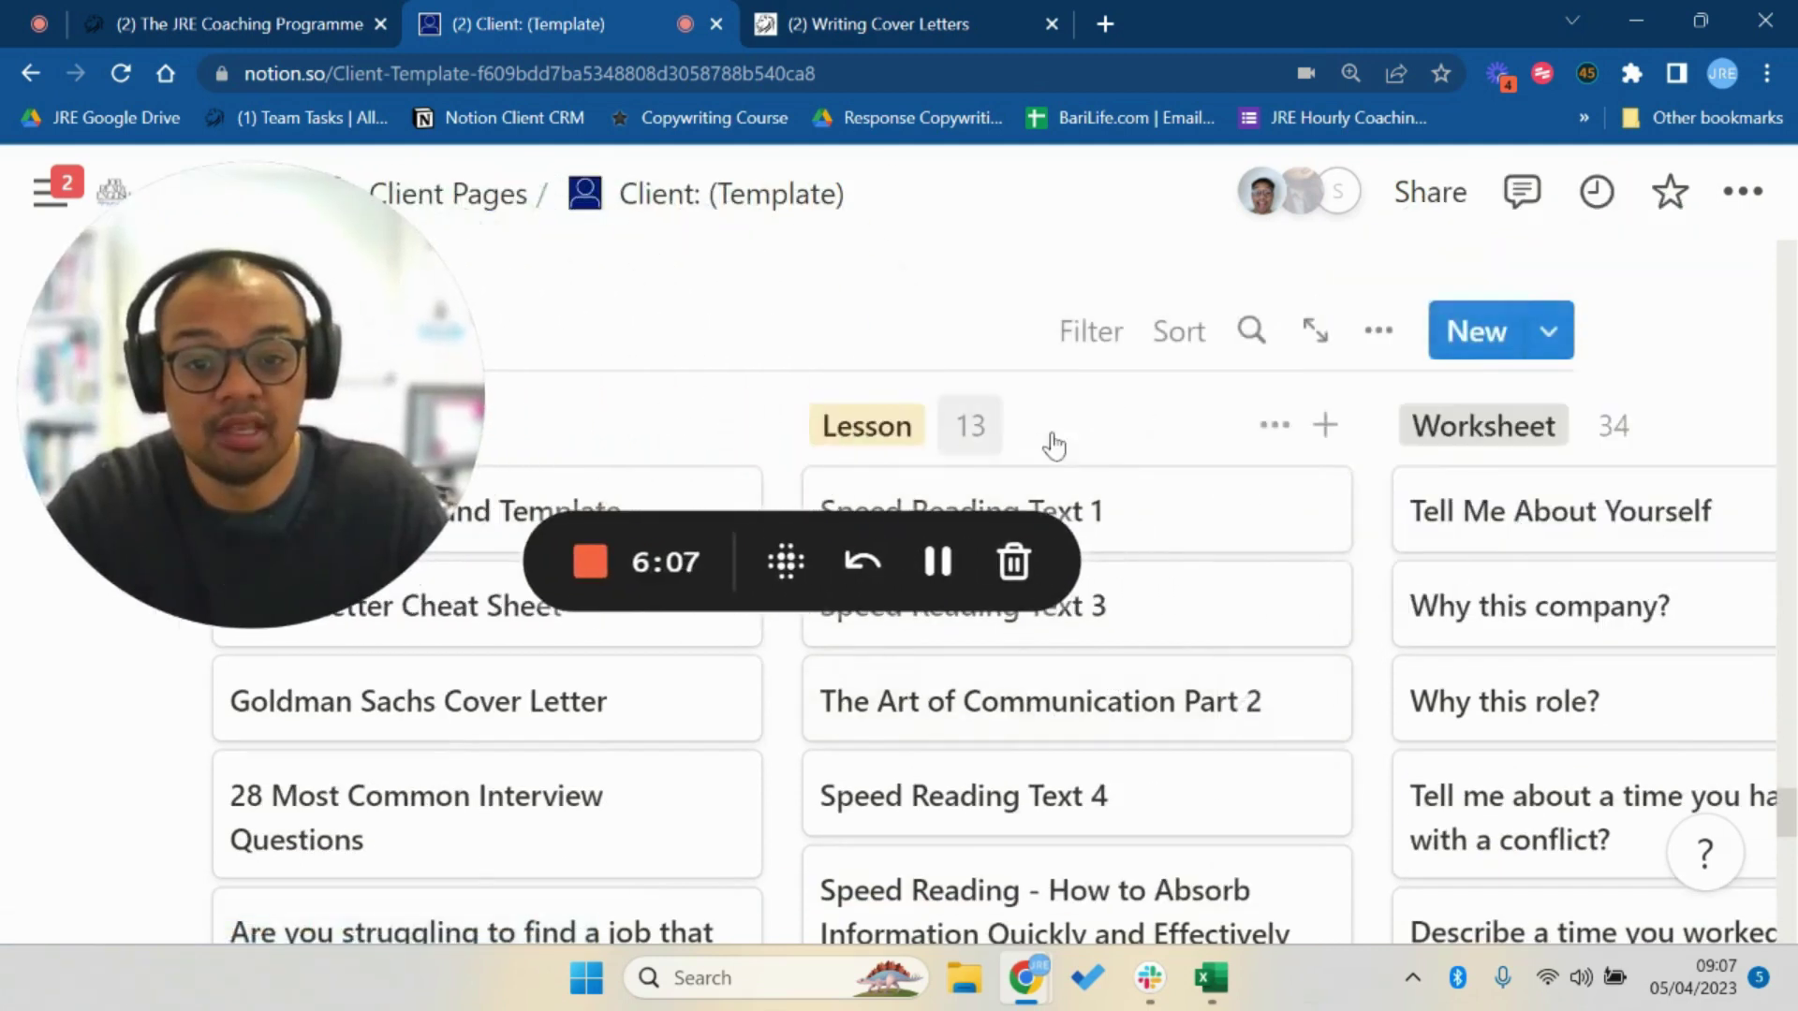
pyautogui.moveTo(1075, 511)
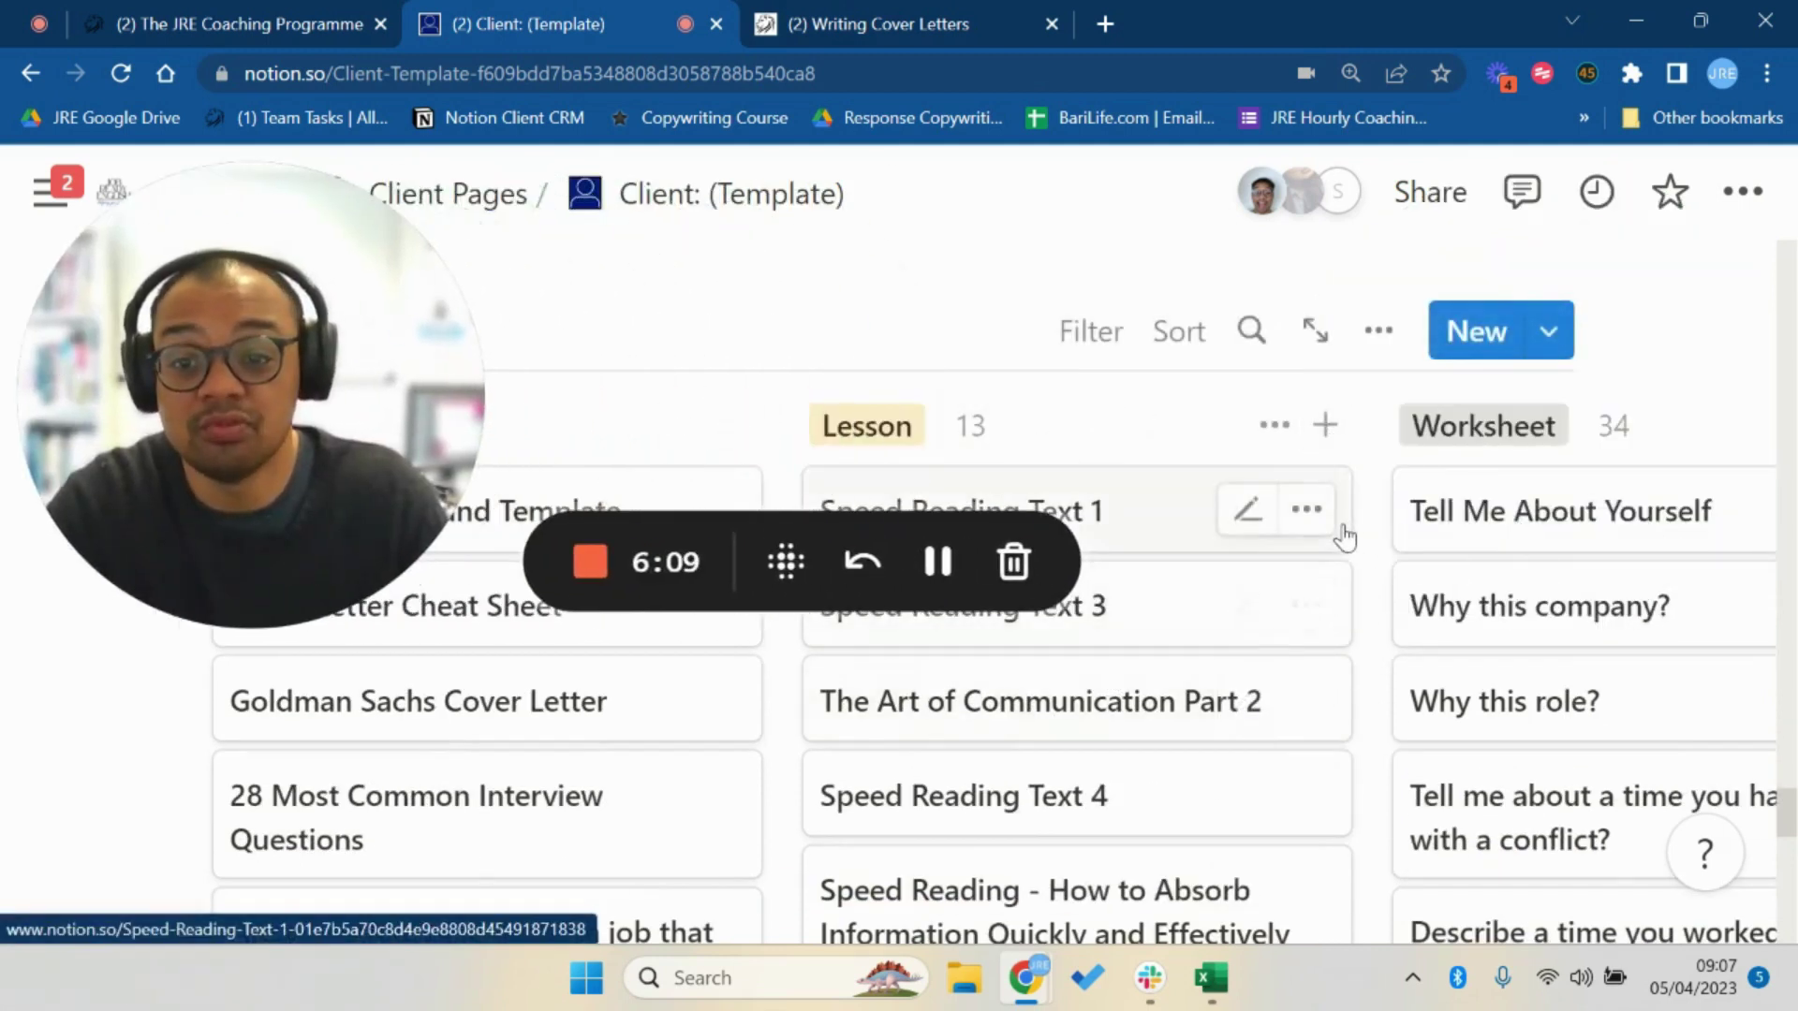
pyautogui.scroll(-4, 1292, 483)
pyautogui.scroll(-2, 1292, 484)
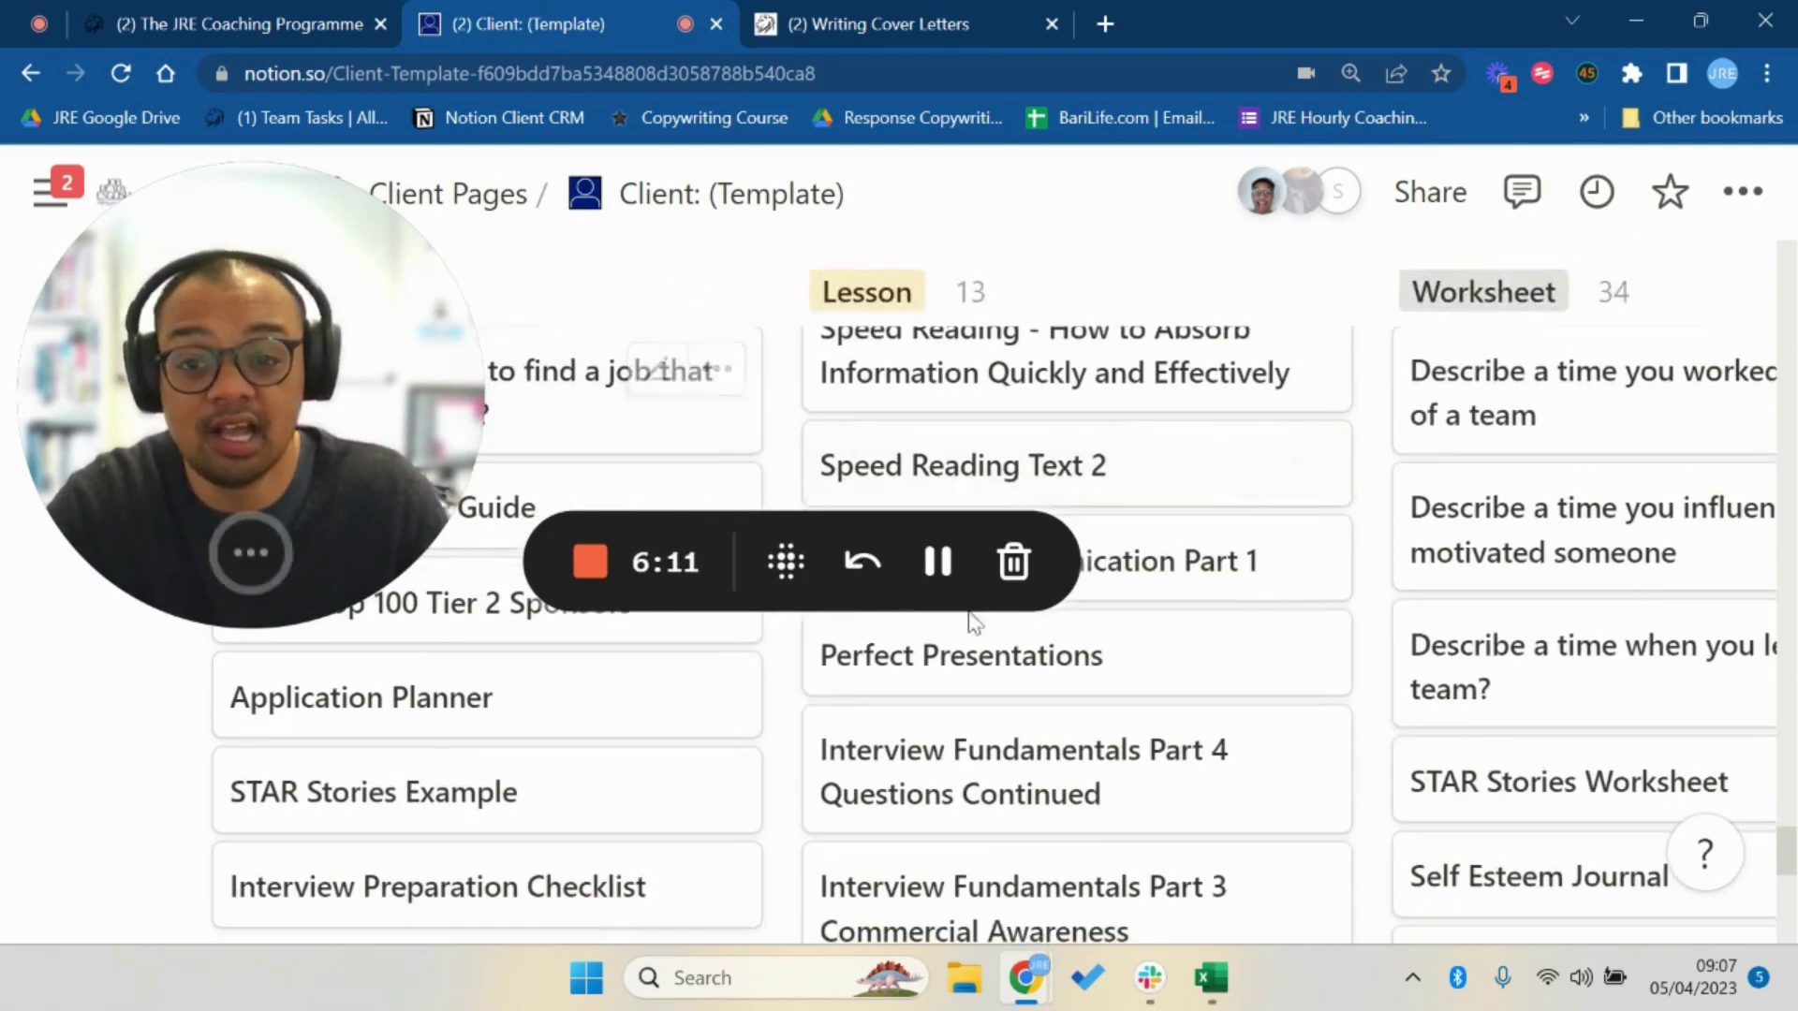
pyautogui.scroll(-6, 1232, 417)
pyautogui.scroll(-2, 1156, 502)
pyautogui.scroll(-3, 1033, 604)
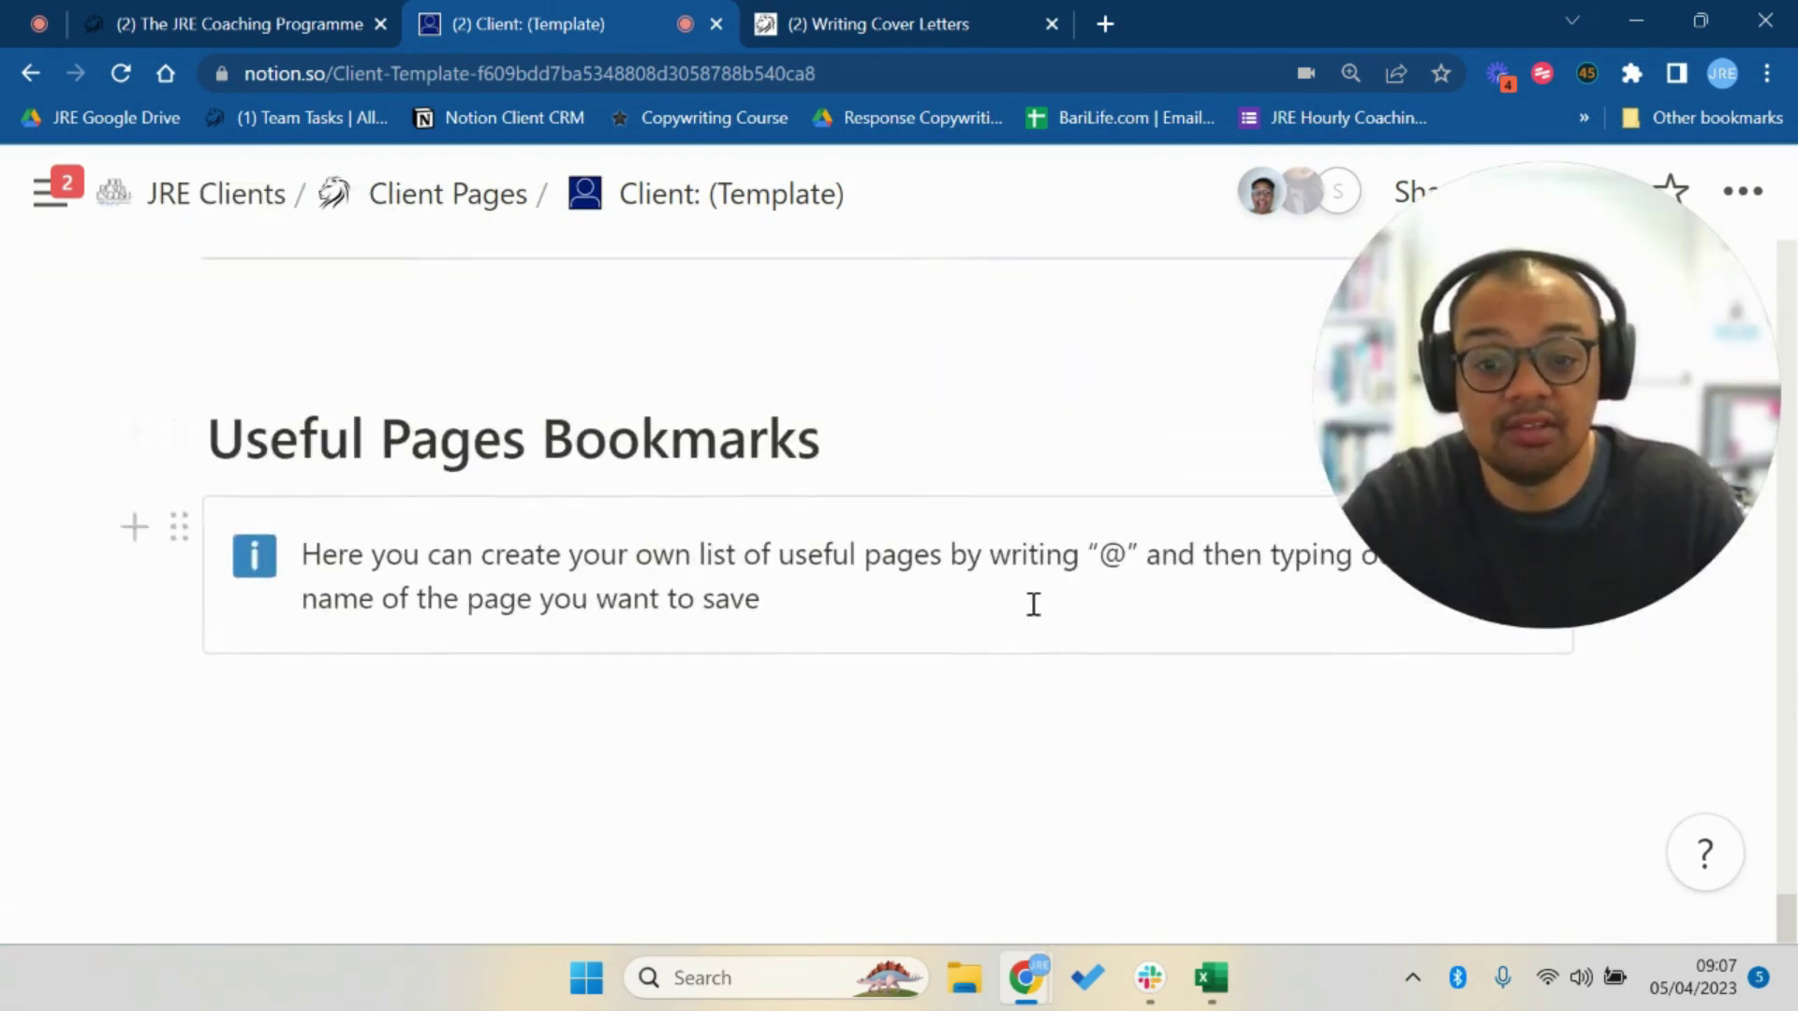
pyautogui.click(661, 737)
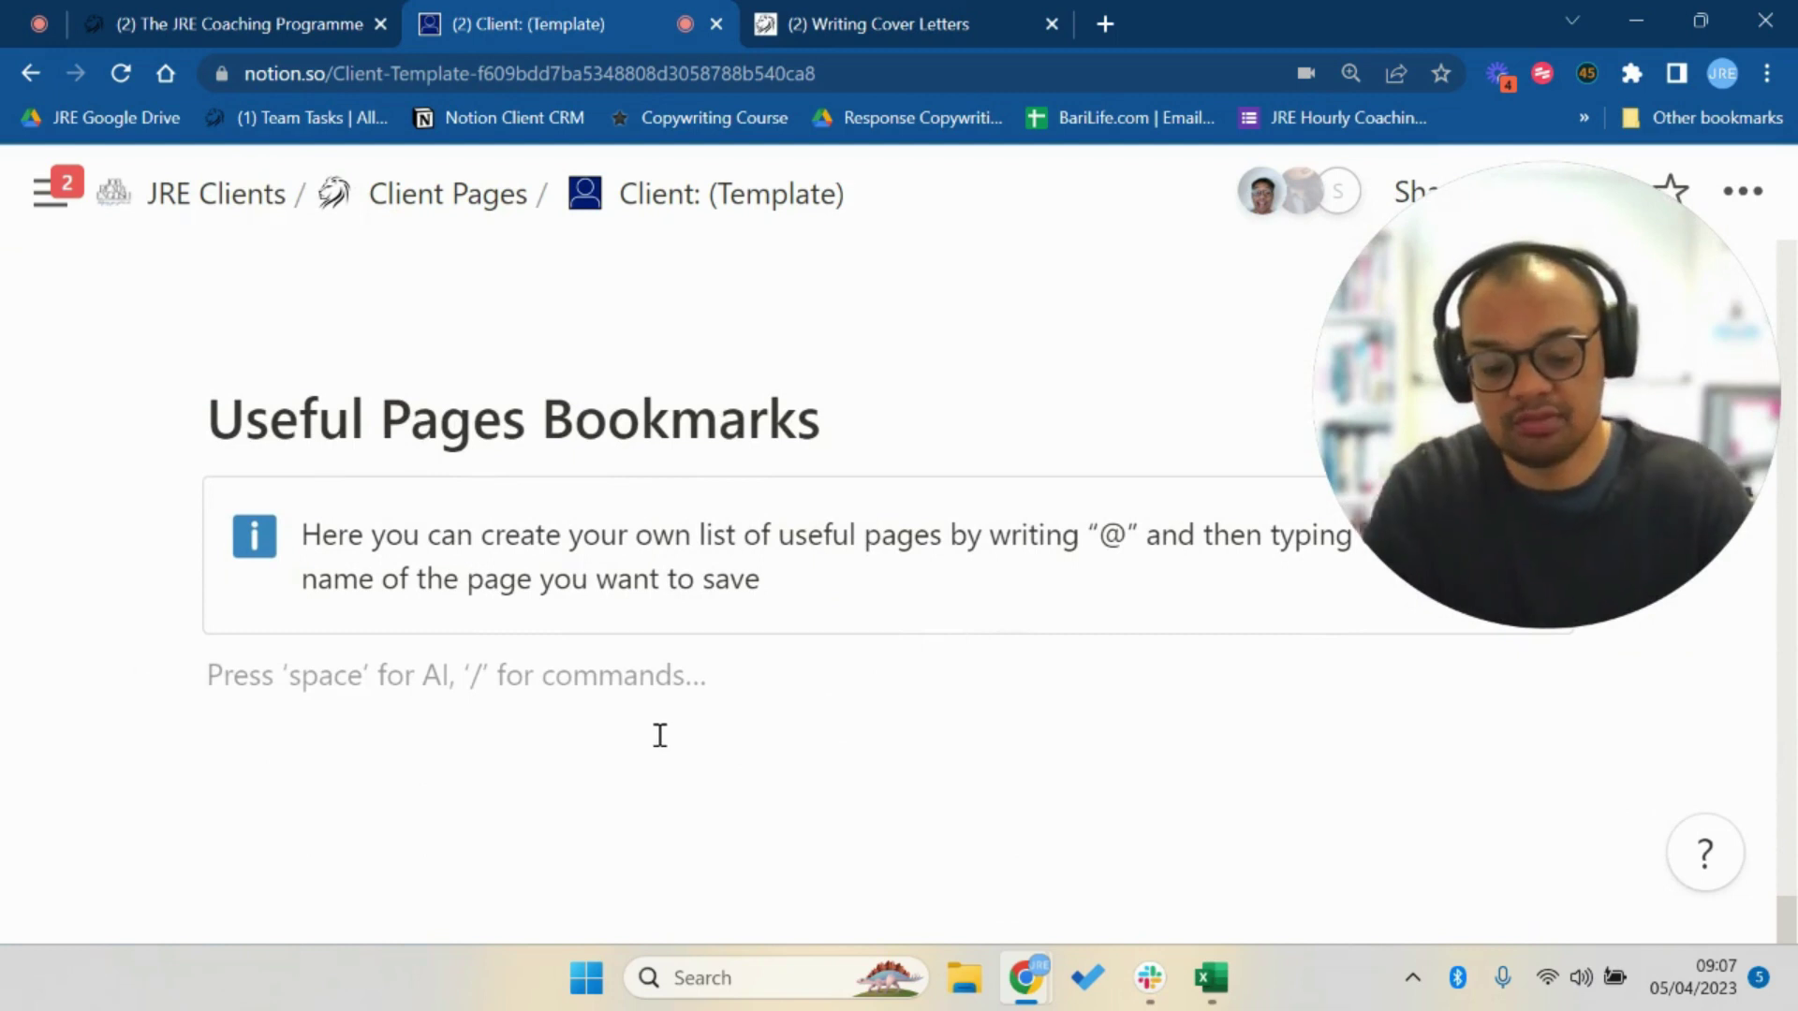
pyautogui.write('@')
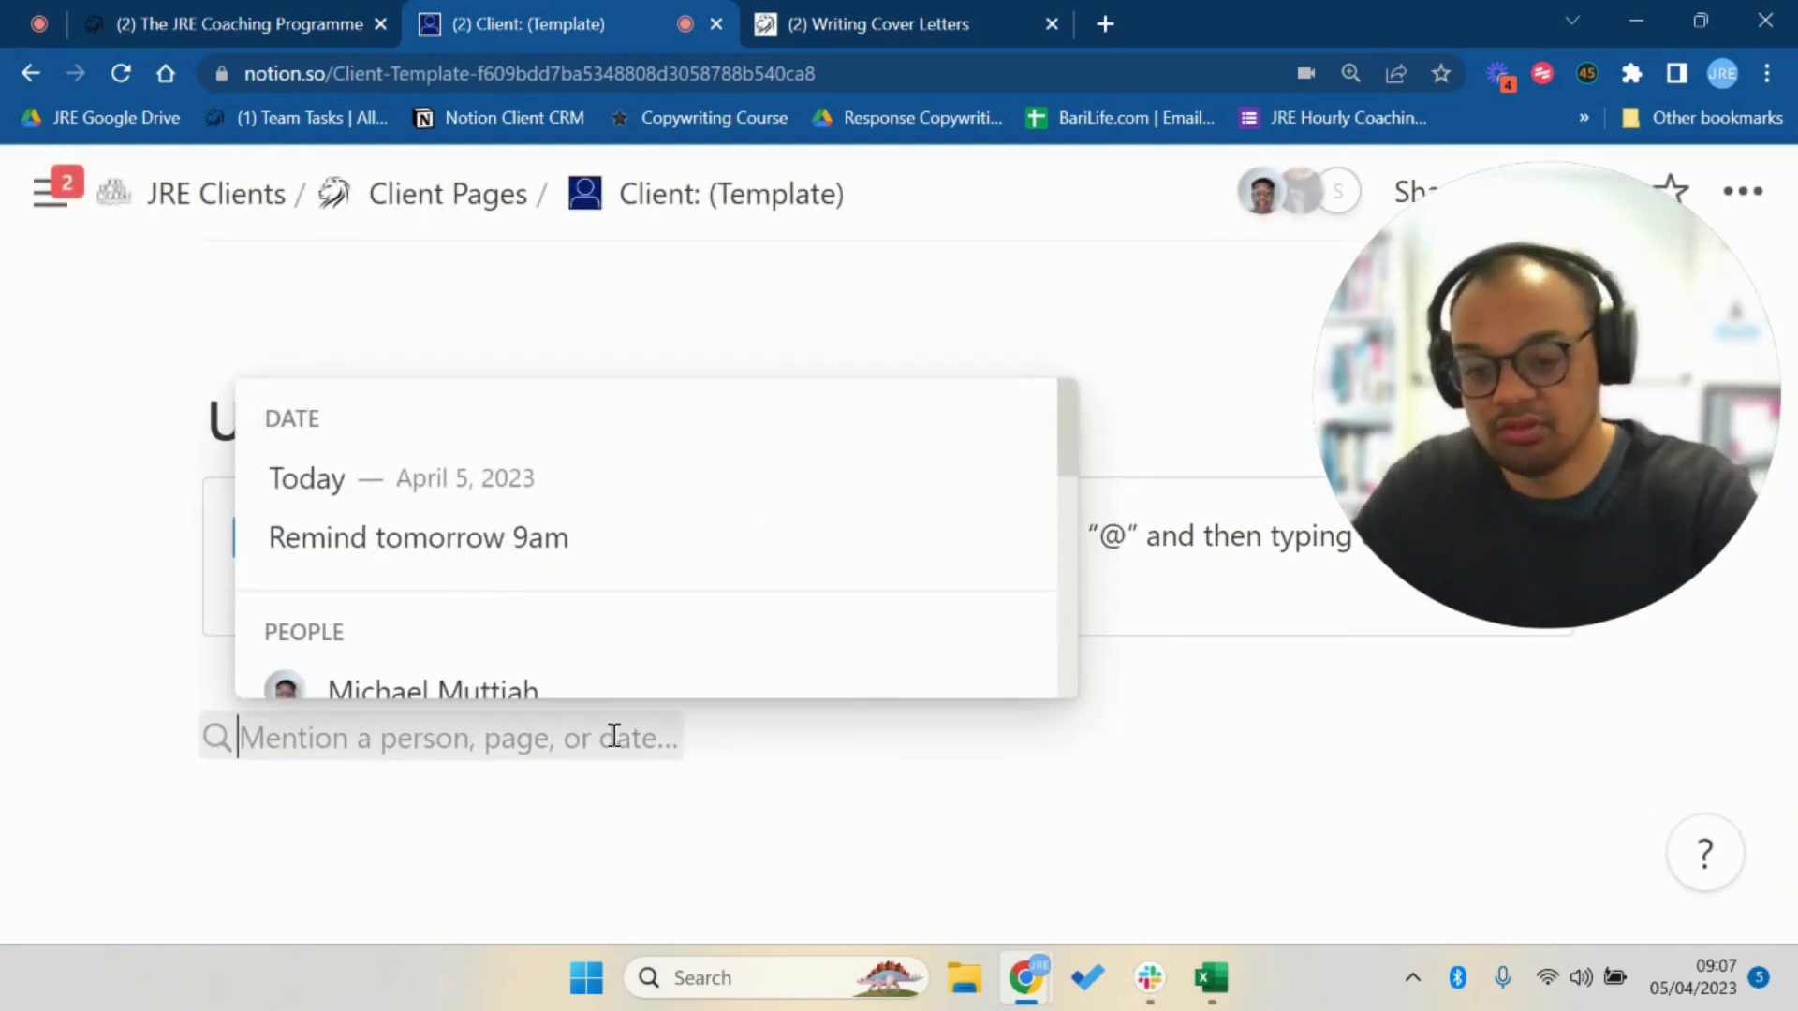
pyautogui.write('CV')
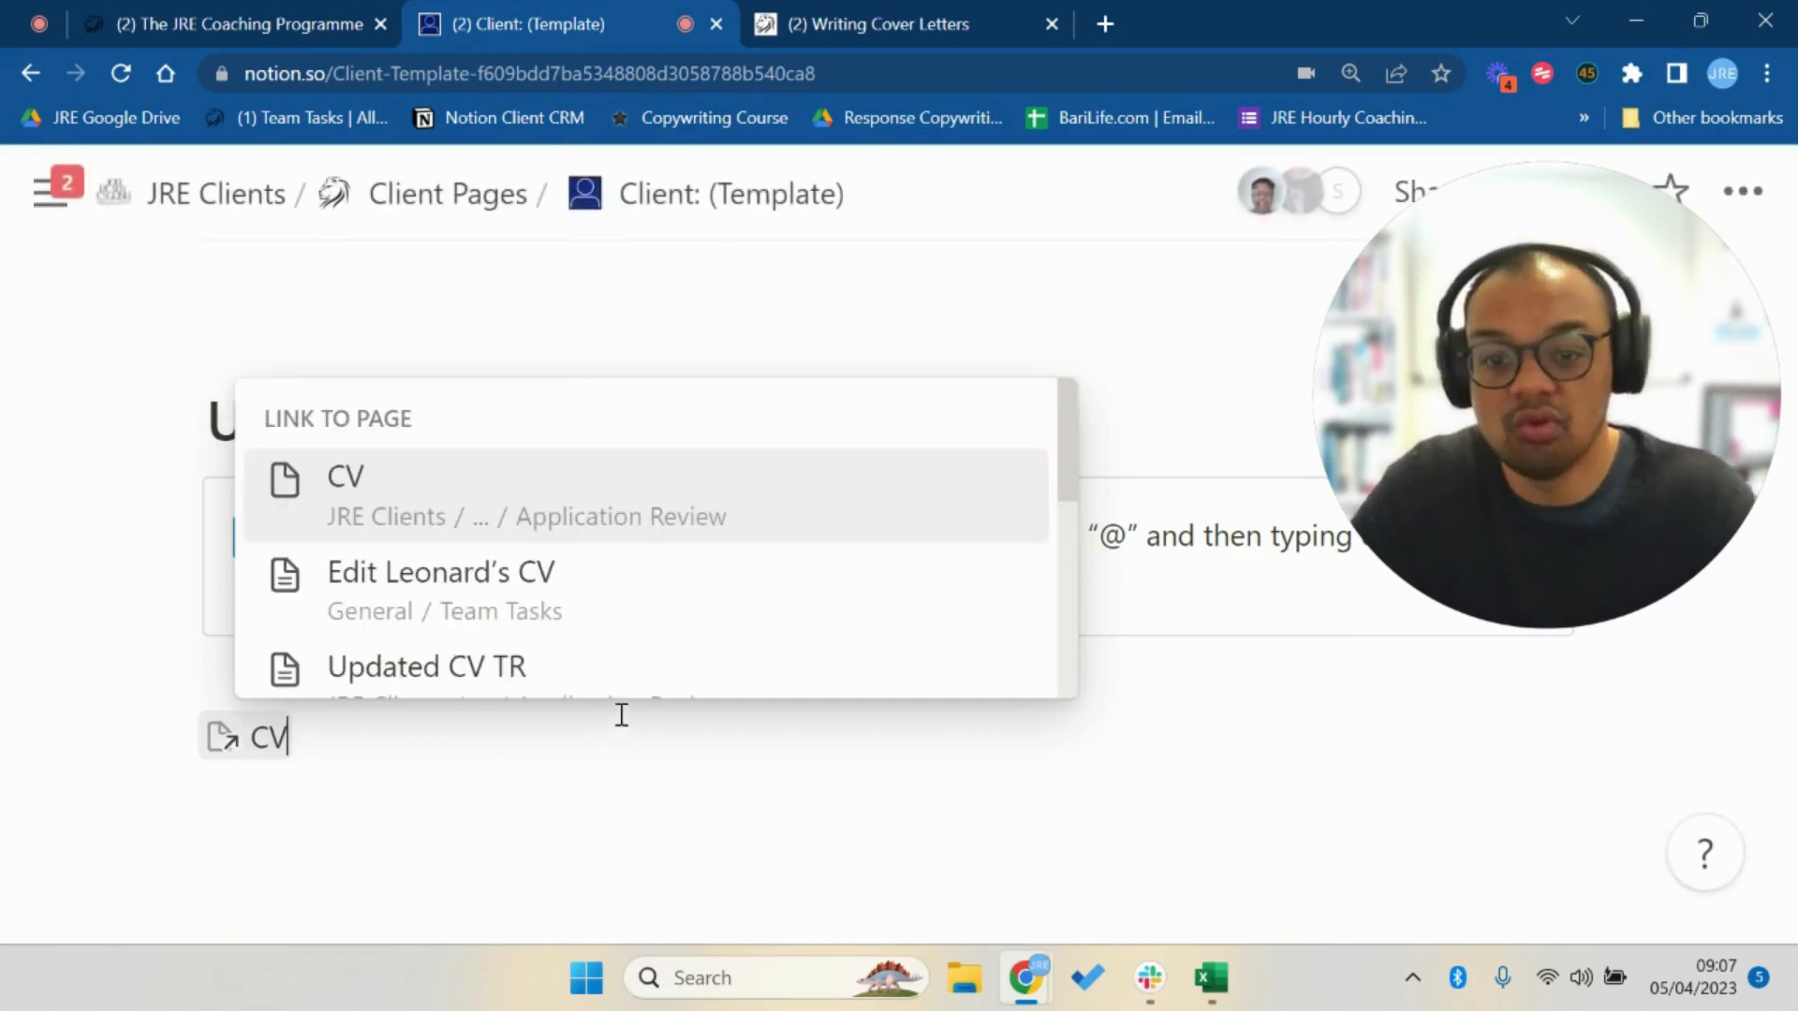
pyautogui.scroll(-3, 703, 586)
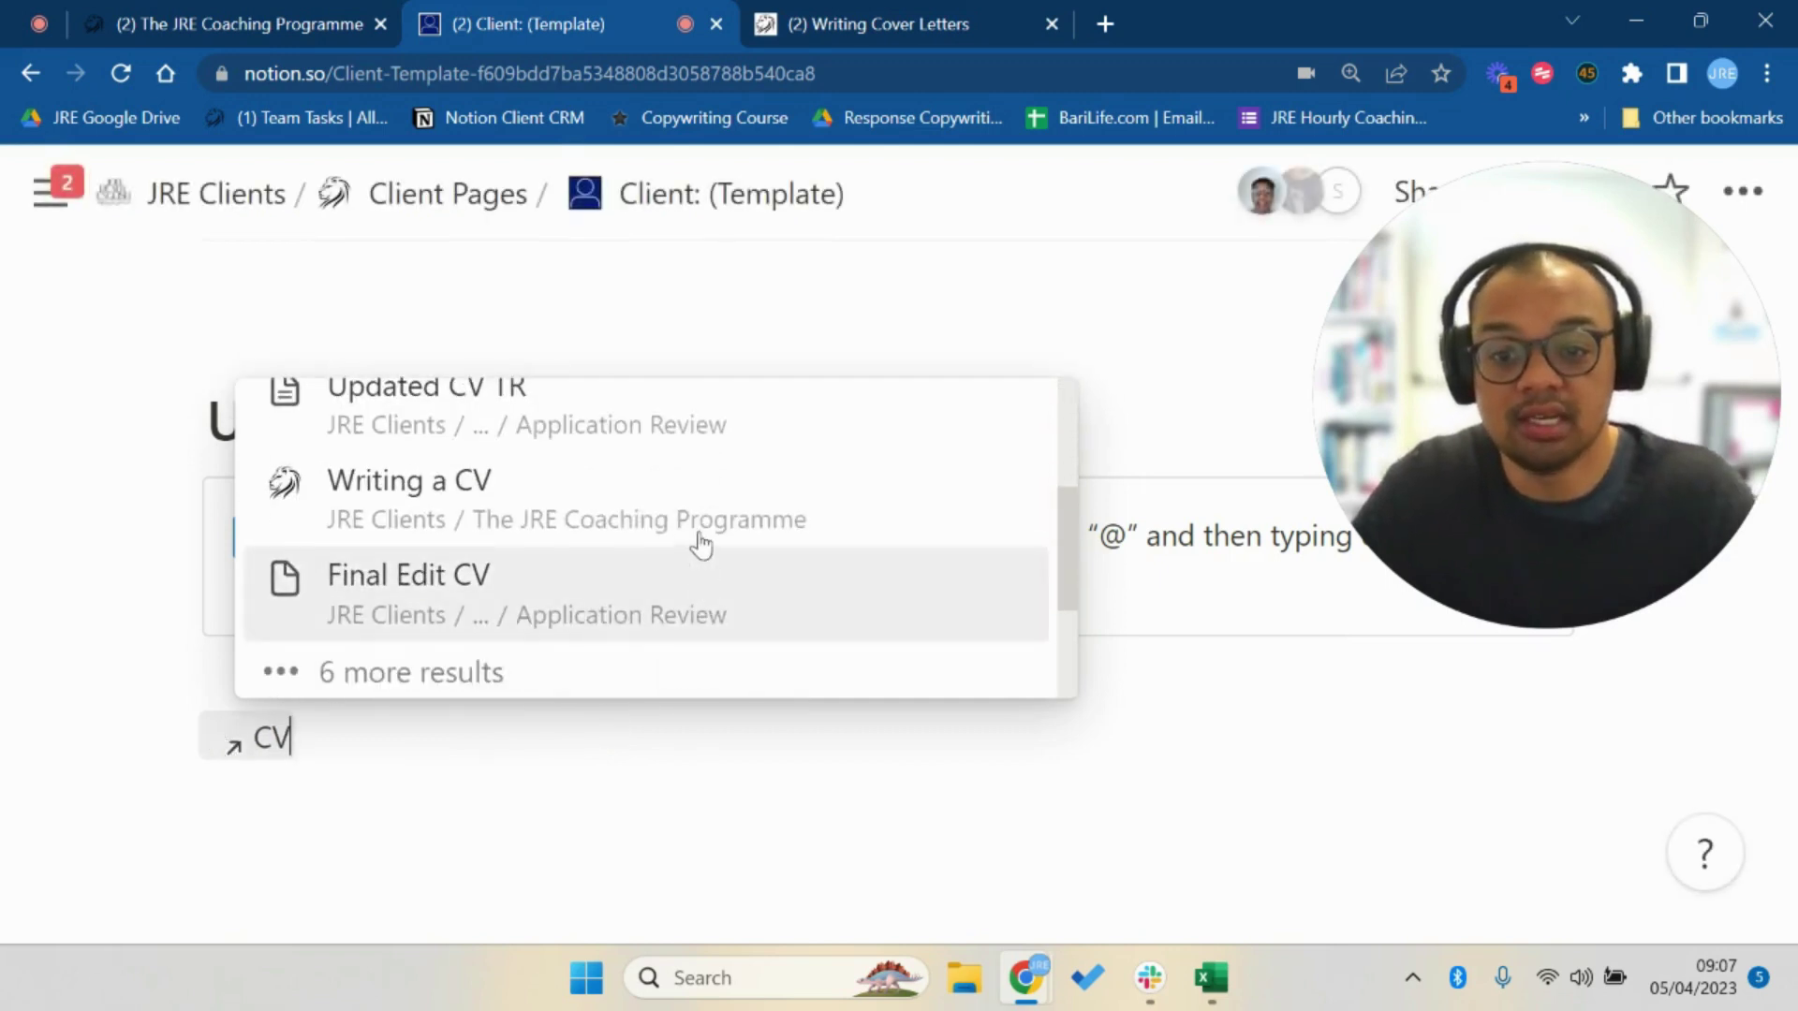
pyautogui.click(699, 535)
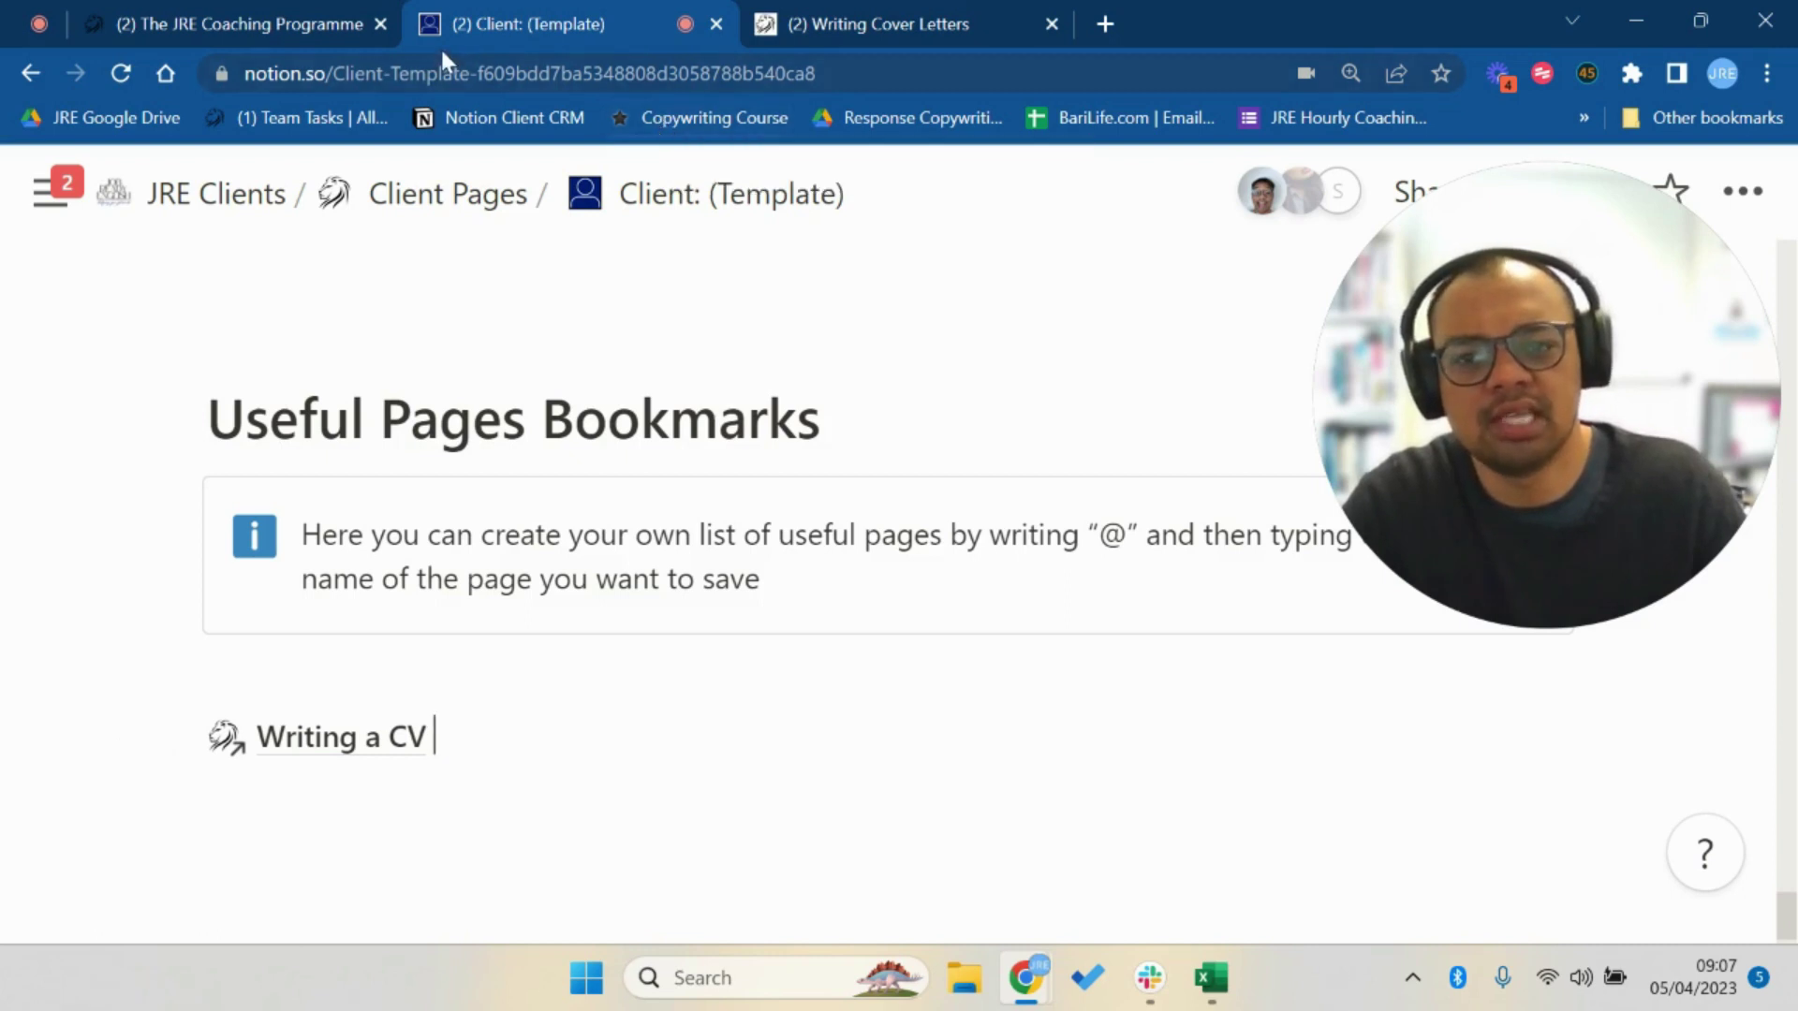
pyautogui.click(305, 27)
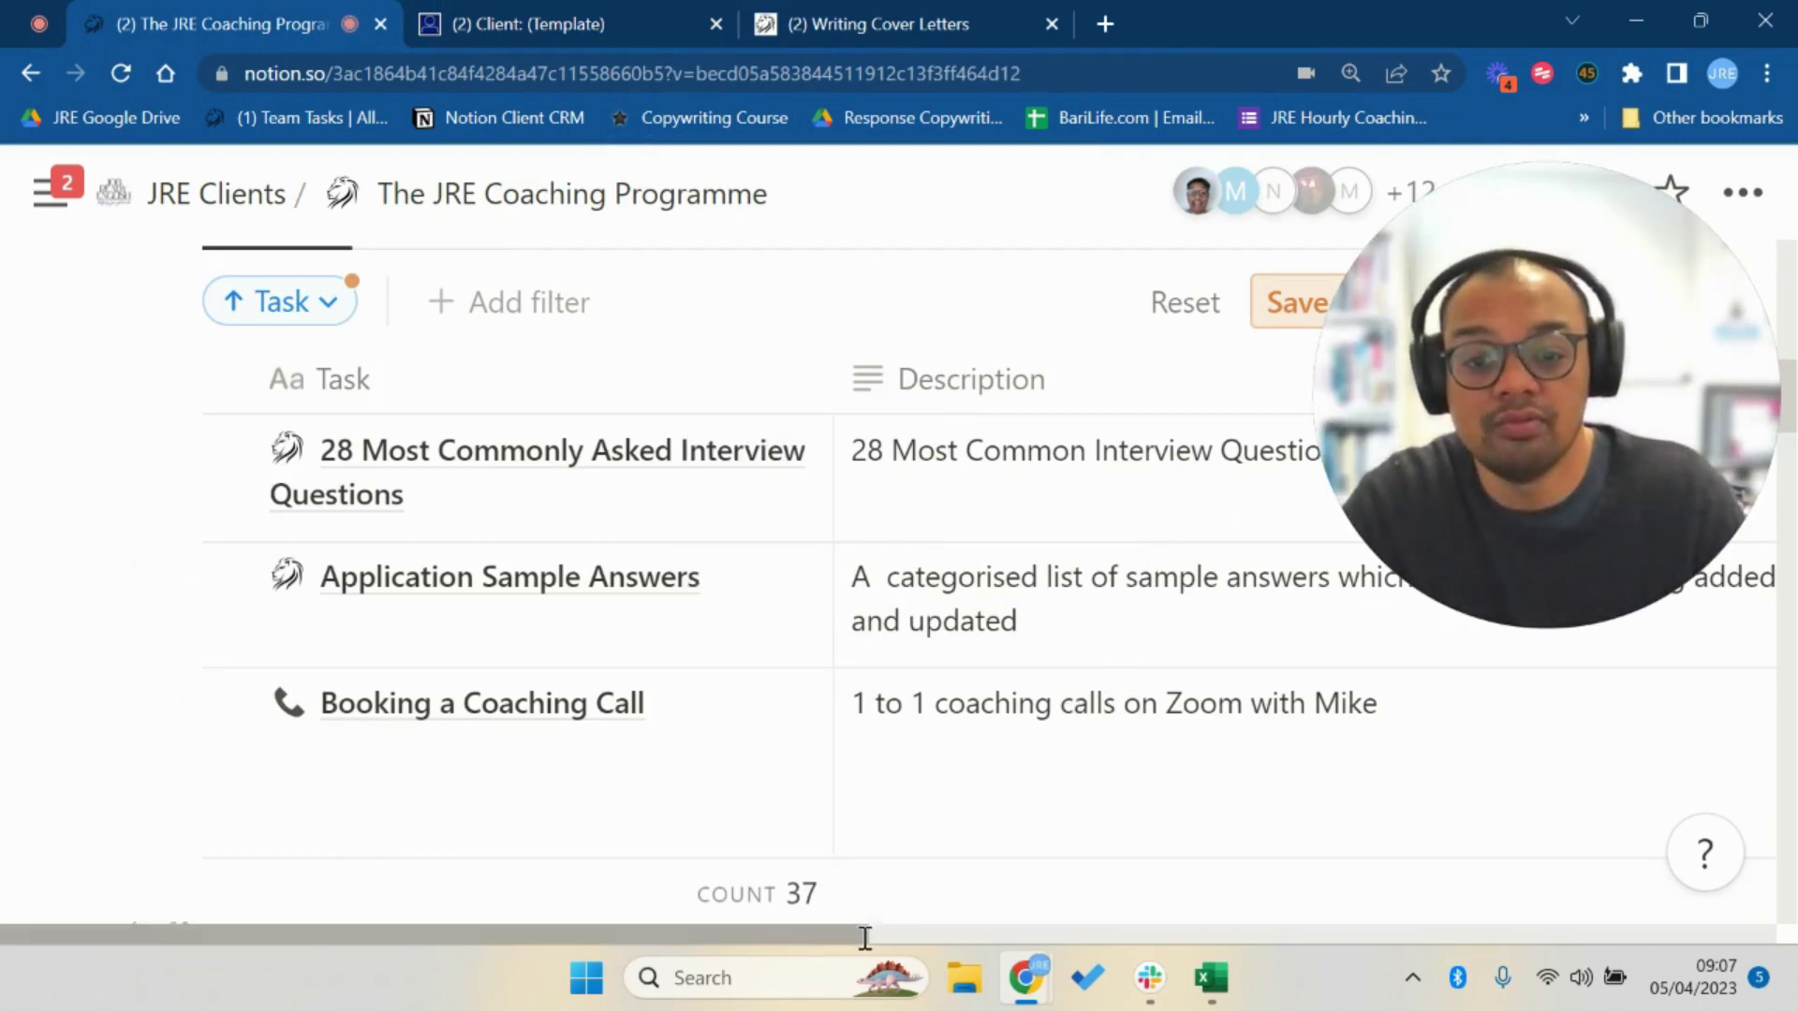
pyautogui.moveTo(862, 935)
pyautogui.mouseDown()
pyautogui.moveTo(1001, 934)
pyautogui.moveTo(1452, 867)
pyautogui.moveTo(1791, 852)
pyautogui.moveTo(1232, 891)
pyautogui.moveTo(784, 839)
pyautogui.mouseUp()
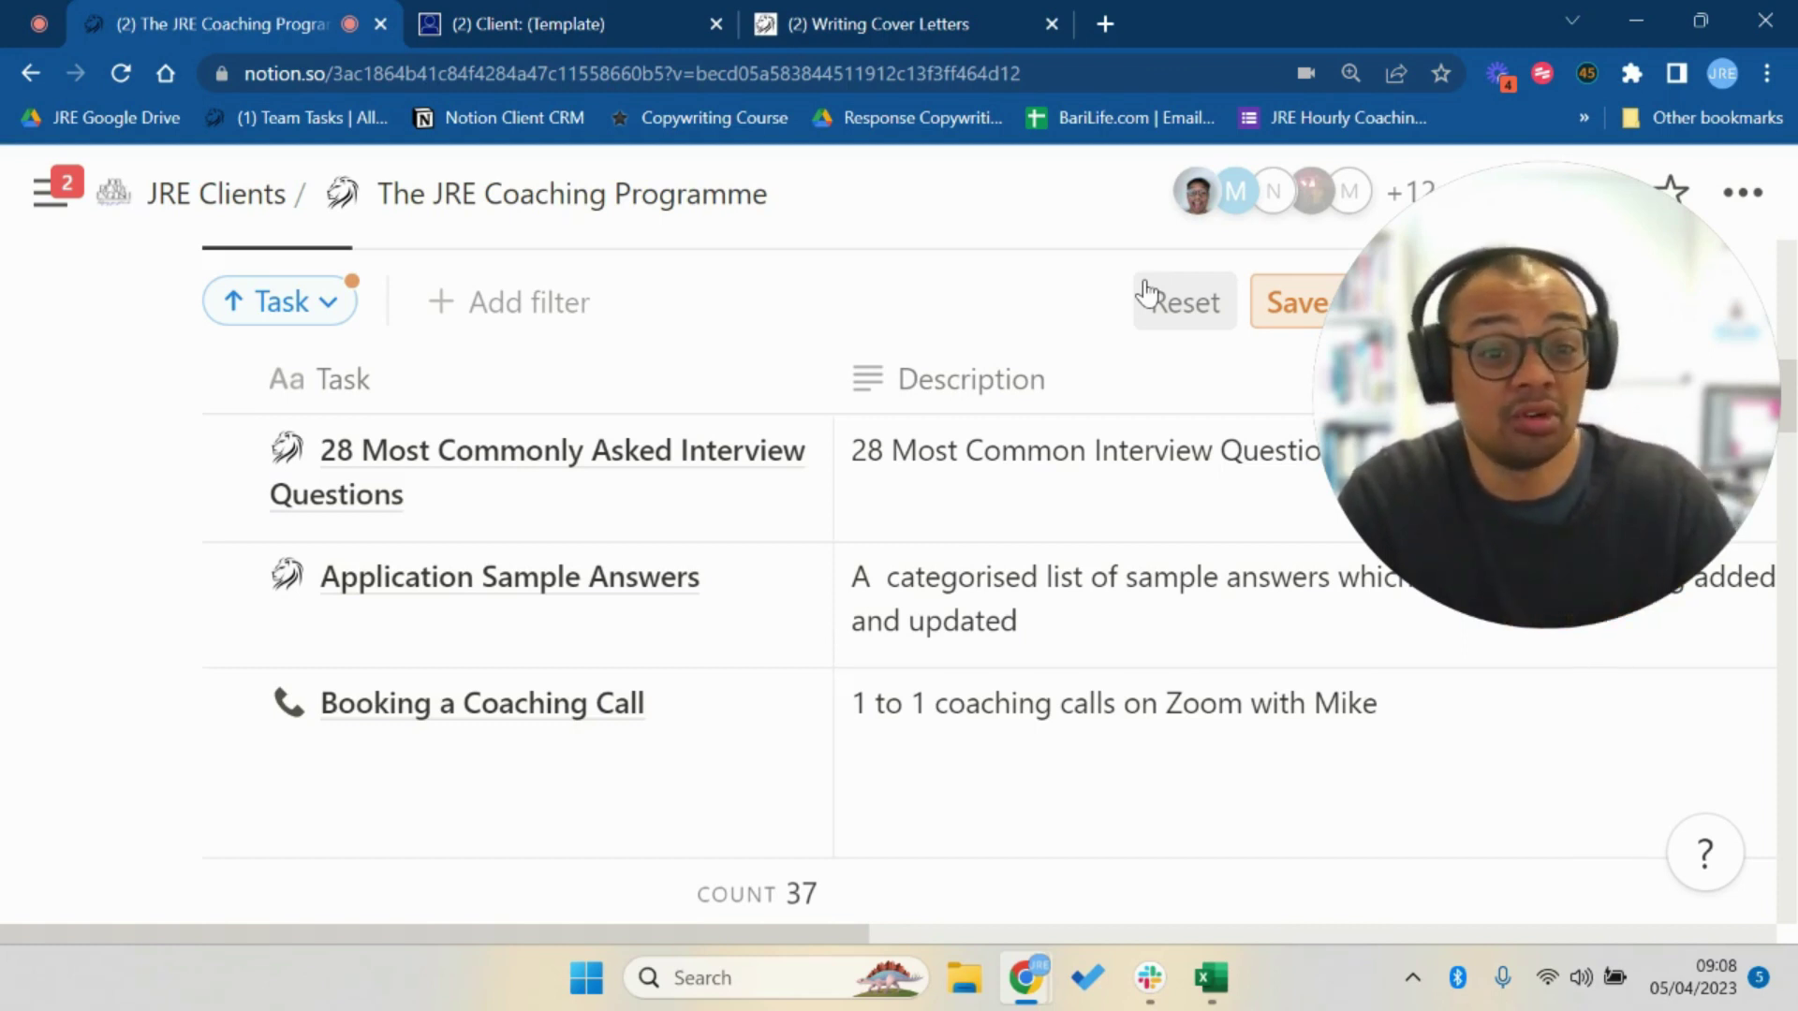
pyautogui.moveTo(1573, 424); pyautogui.dragTo(971, 426)
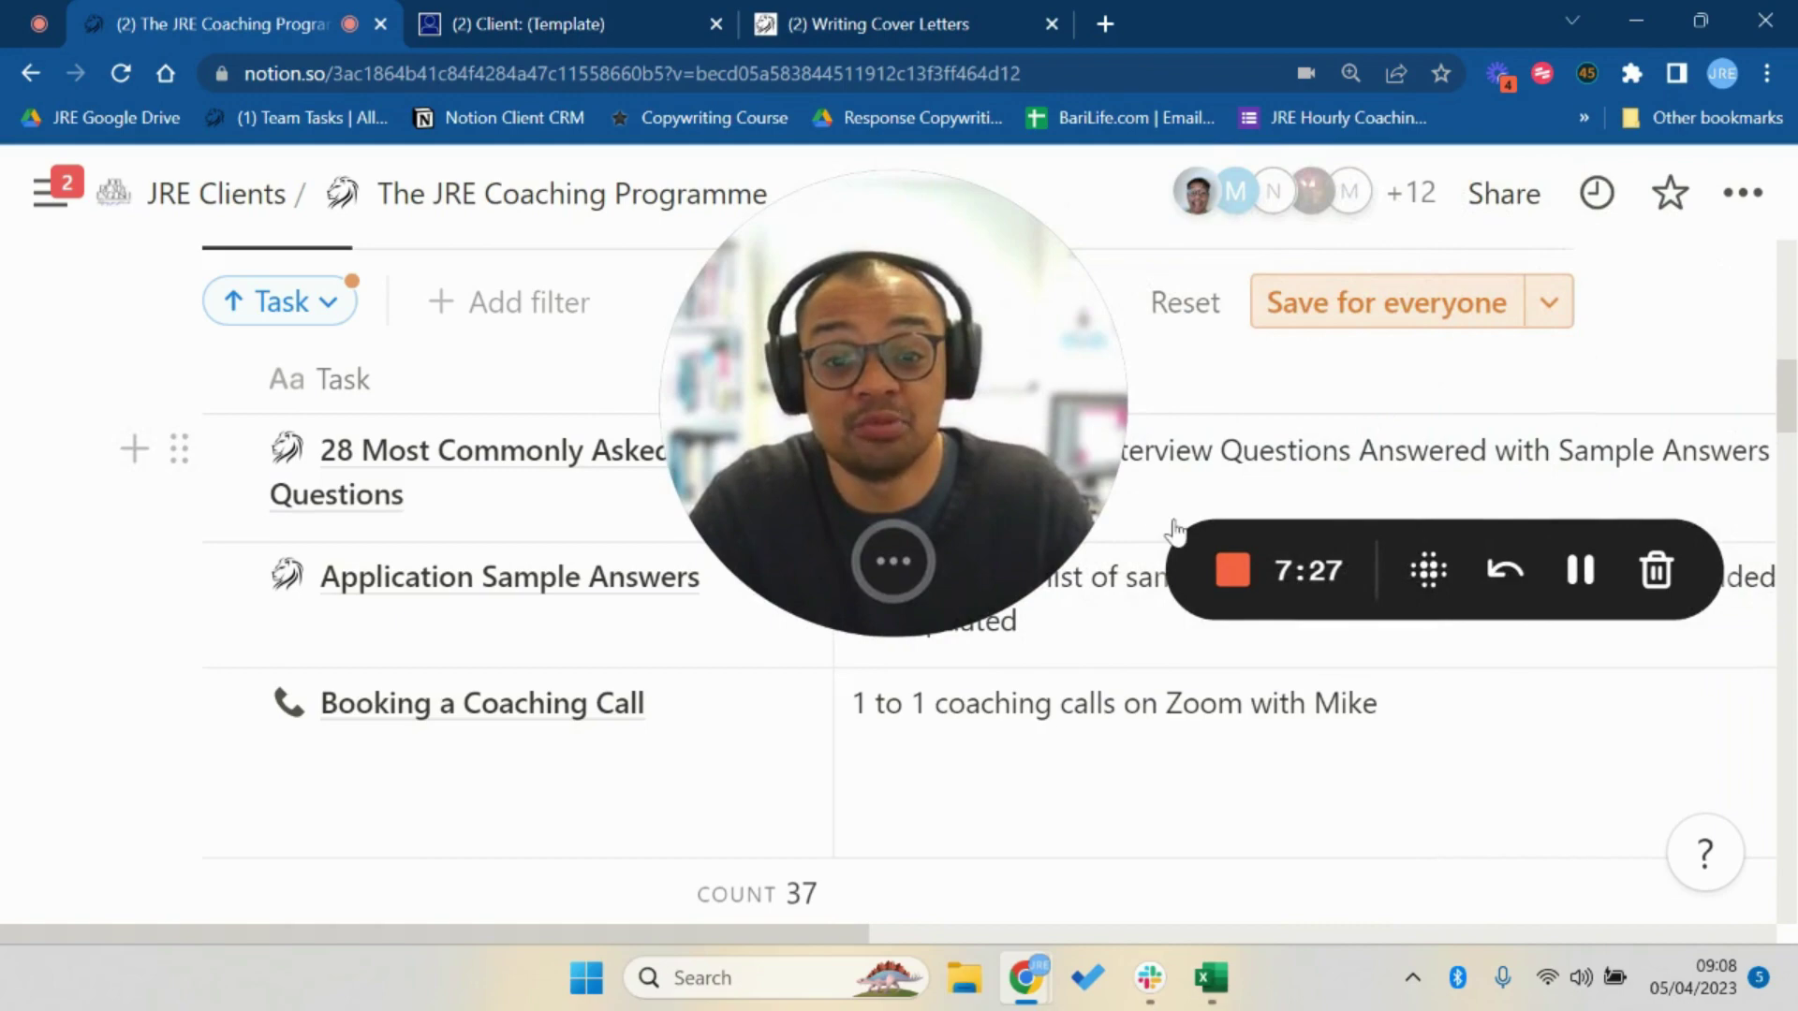